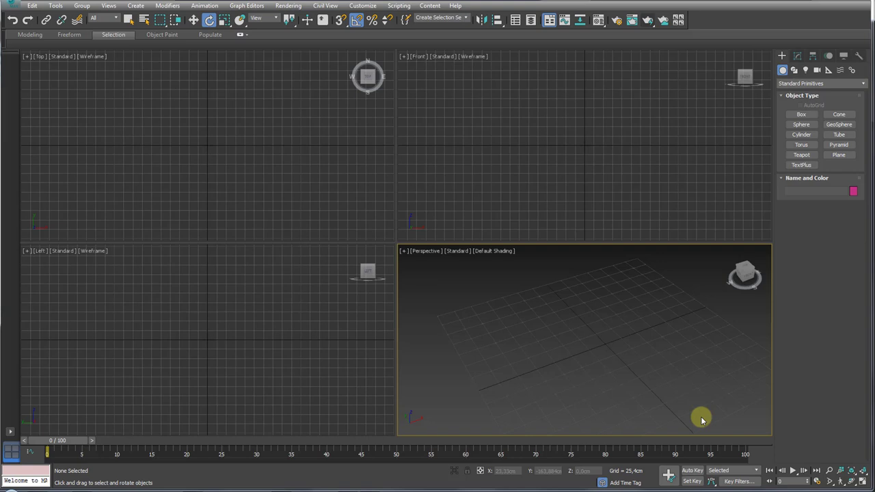
Step: Draw a pink Box001 and a cyan Sphere001 of radius 33.592 cm beside it
{"action": "left_click", "coordinate": [801, 114]}
{"action": "left_click_drag", "start_coordinate": [483, 369], "coordinate": [513, 372]}
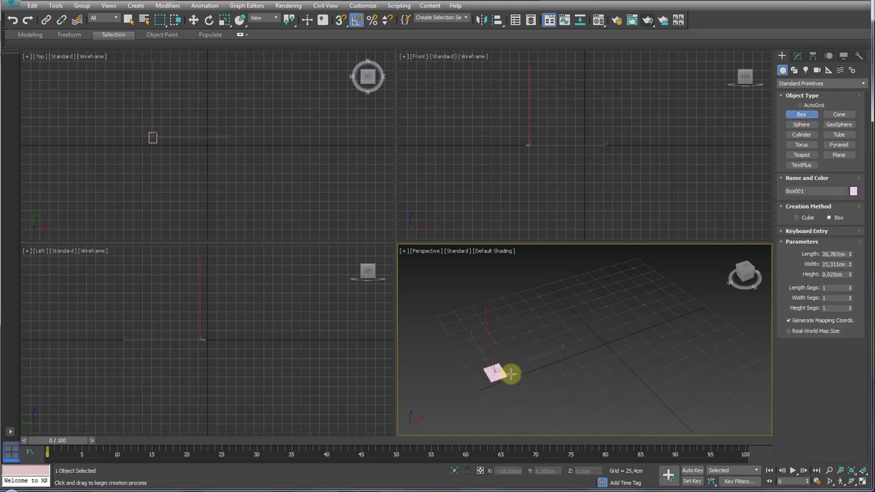
{"action": "left_click", "coordinate": [508, 334]}
{"action": "left_click", "coordinate": [801, 125]}
{"action": "left_click_drag", "start_coordinate": [572, 347], "coordinate": [596, 357]}
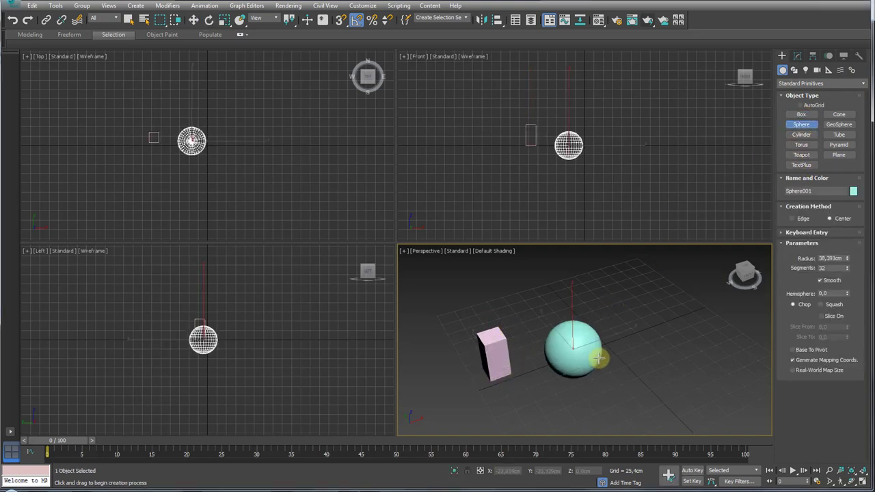
Step: Annotate an arrow from the box to the sphere, orbit the view, and mark the linking tool
{"action": "left_click_drag", "start_coordinate": [492, 324], "coordinate": [565, 335]}
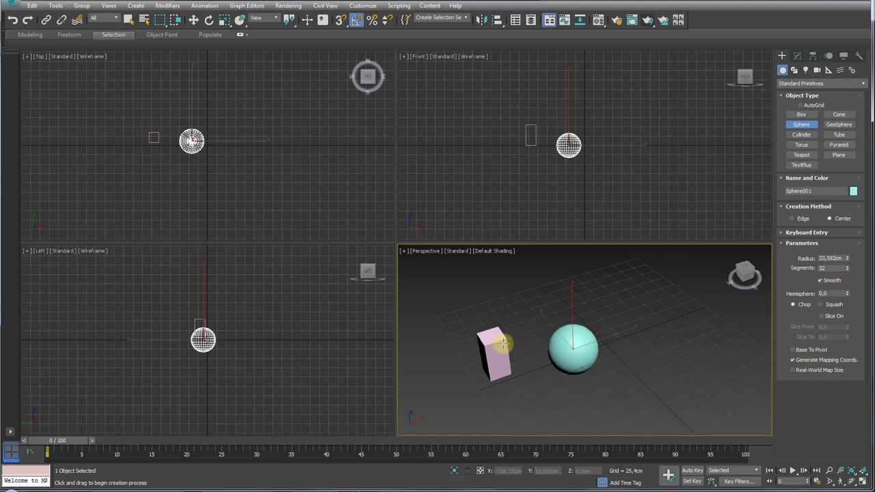
{"action": "left_click_drag", "start_coordinate": [492, 334], "coordinate": [555, 325]}
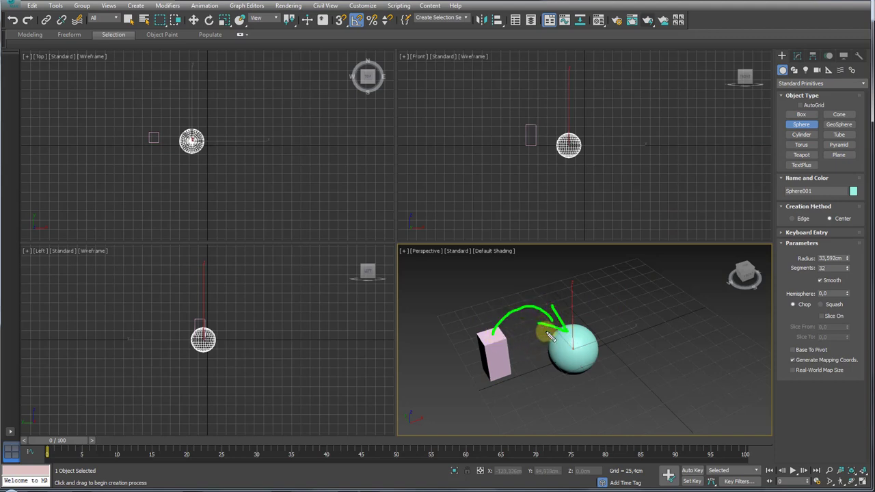
{"action": "middle_click_drag", "start_coordinate": [597, 347], "coordinate": [598, 328], "text": "alt"}
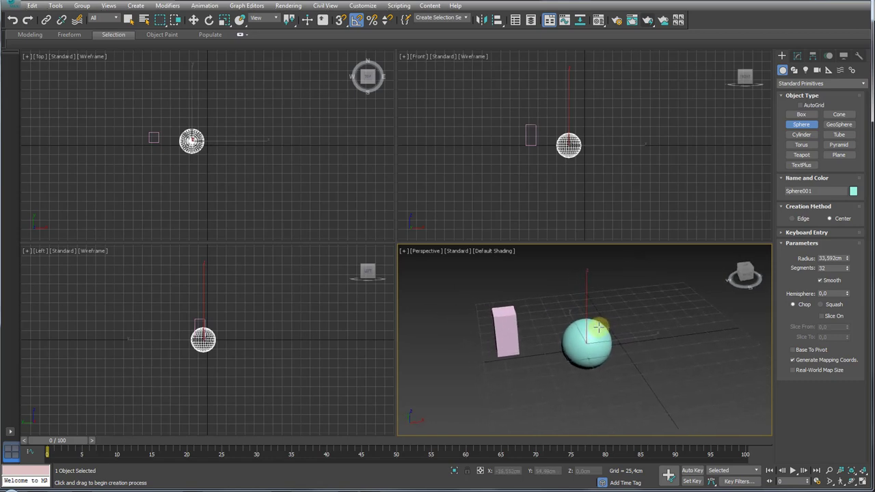
{"action": "left_click_drag", "start_coordinate": [35, 21], "coordinate": [42, 14]}
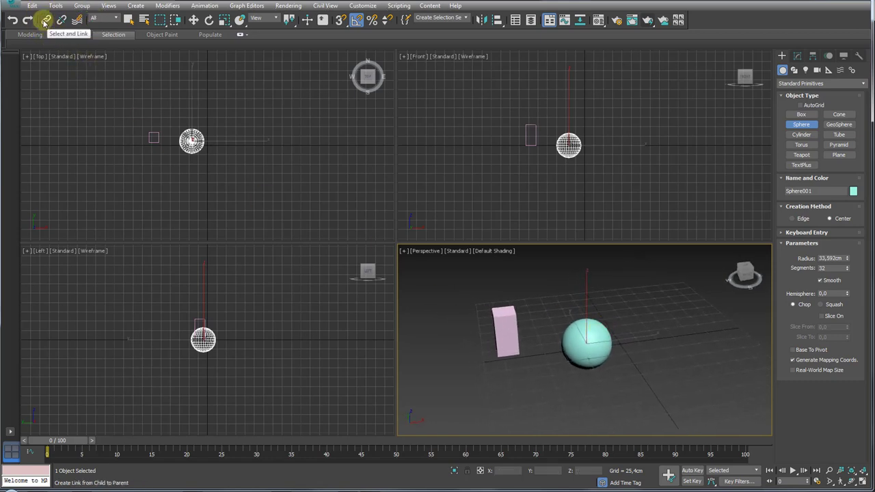
Step: Link the box to the sphere with Select and Link, then test-move the sphere and undo
{"action": "left_click", "coordinate": [46, 20]}
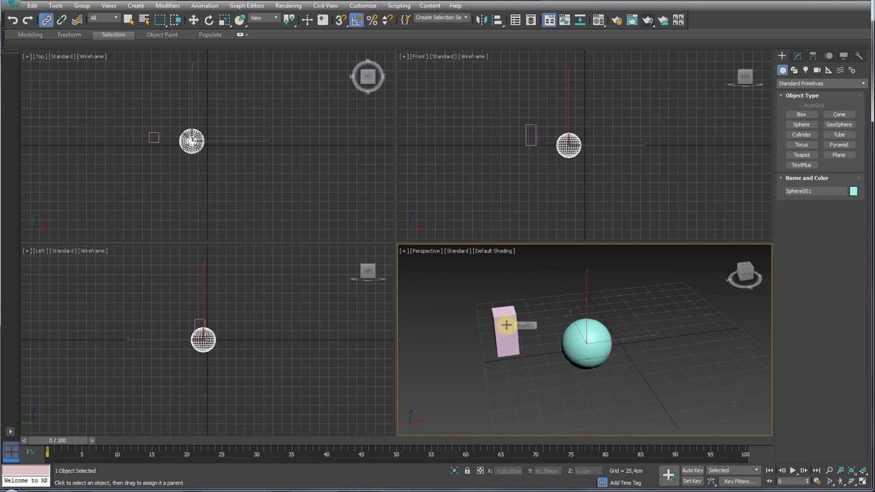
{"action": "mouse_move", "coordinate": [506, 324]}
{"action": "left_mouse_down"}
{"action": "mouse_move", "coordinate": [602, 345]}
{"action": "mouse_move", "coordinate": [583, 266]}
{"action": "mouse_move", "coordinate": [575, 332]}
{"action": "mouse_move", "coordinate": [612, 289]}
{"action": "left_mouse_up"}
{"action": "left_click", "coordinate": [601, 341]}
{"action": "key", "text": "w"}
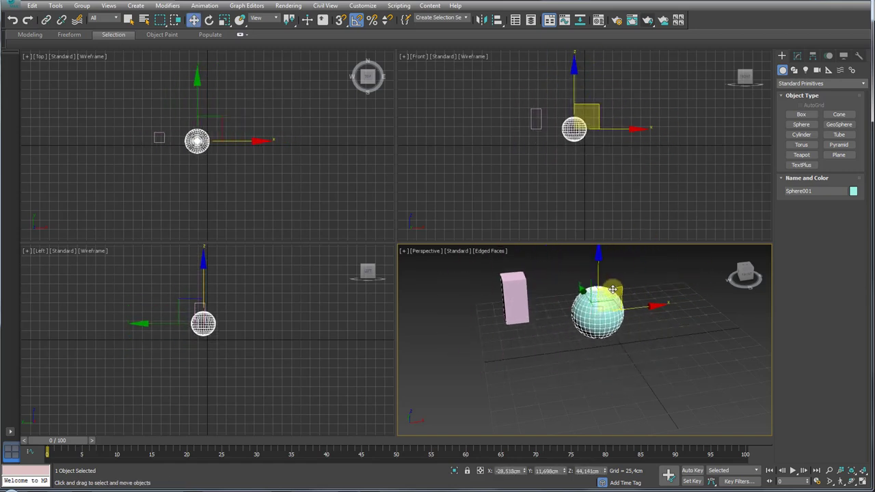
{"action": "key", "text": "ctrl+z"}
Step: Rotate the sphere and scale it to 177.054% to show the box follows along
{"action": "key", "text": "e"}
{"action": "mouse_move", "coordinate": [576, 342]}
{"action": "left_mouse_down"}
{"action": "mouse_move", "coordinate": [670, 332]}
{"action": "mouse_move", "coordinate": [549, 358]}
{"action": "mouse_move", "coordinate": [672, 382]}
{"action": "mouse_move", "coordinate": [576, 316]}
{"action": "mouse_move", "coordinate": [593, 380]}
{"action": "mouse_move", "coordinate": [601, 365]}
{"action": "left_mouse_up"}
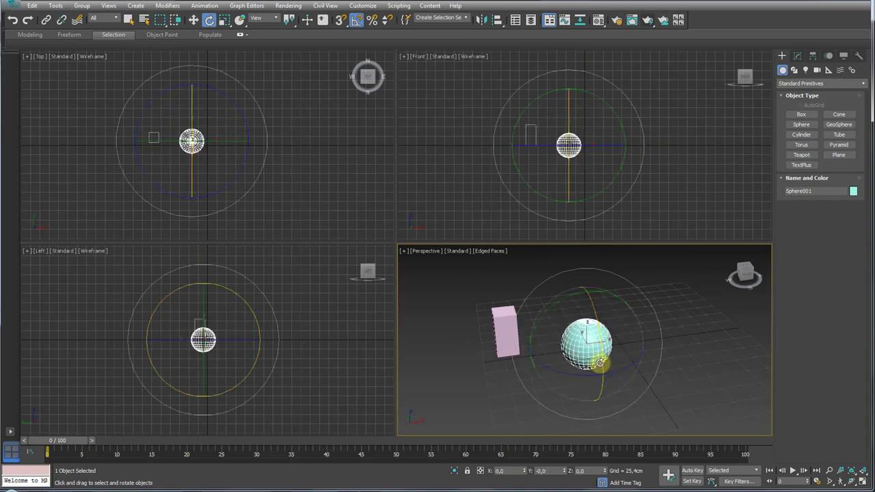
{"action": "key", "text": "r"}
{"action": "mouse_move", "coordinate": [578, 320]}
{"action": "left_mouse_down"}
{"action": "mouse_move", "coordinate": [582, 267]}
{"action": "mouse_move", "coordinate": [578, 335]}
{"action": "mouse_move", "coordinate": [578, 321]}
{"action": "mouse_move", "coordinate": [658, 308]}
{"action": "left_mouse_up"}
{"action": "scroll", "coordinate": [615, 315], "scroll_direction": "down", "scroll_amount": 3}
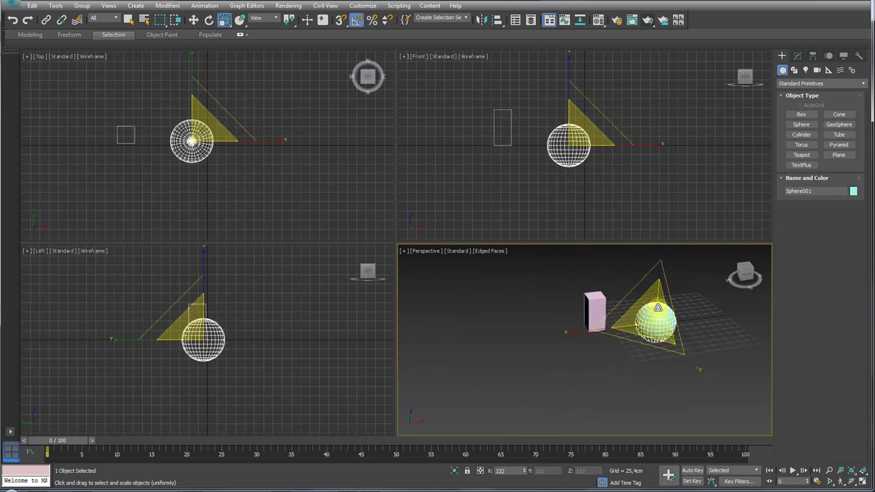
{"action": "mouse_move", "coordinate": [657, 308]}
{"action": "middle_mouse_down"}
{"action": "mouse_move", "coordinate": [656, 280]}
{"action": "mouse_move", "coordinate": [598, 322]}
{"action": "middle_mouse_up"}
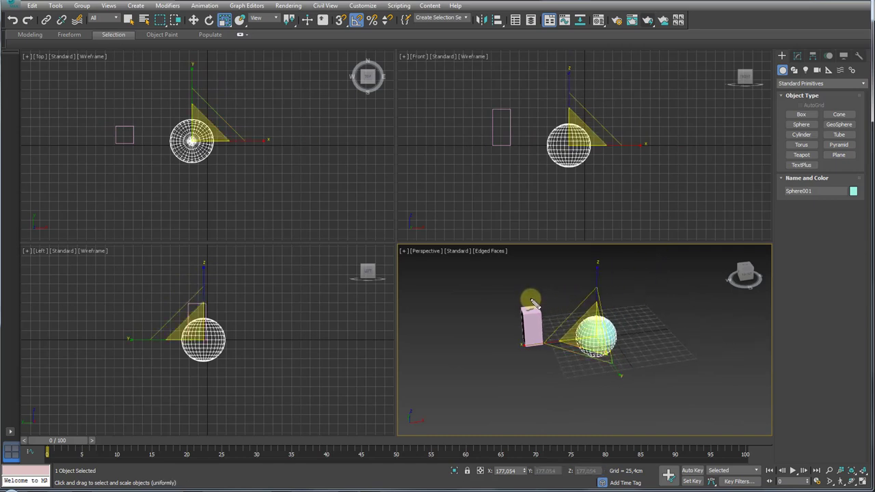
{"action": "left_click_drag", "start_coordinate": [531, 301], "coordinate": [570, 318]}
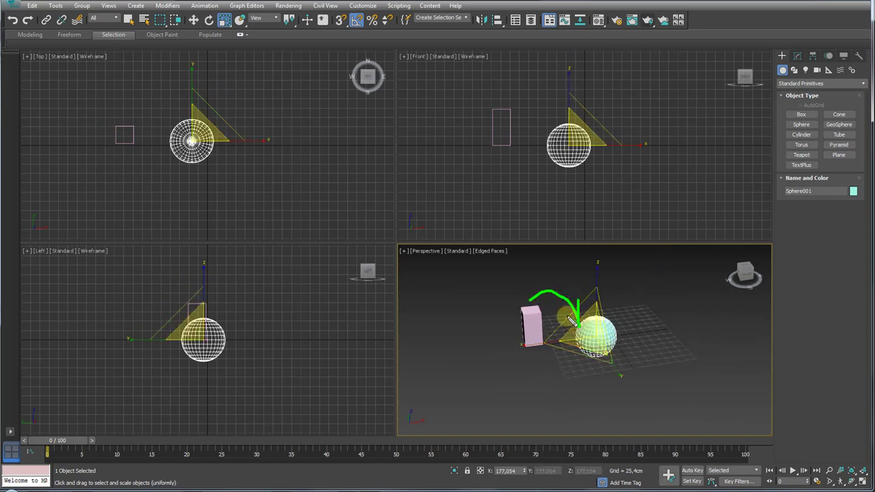
{"action": "middle_click_drag", "start_coordinate": [632, 340], "coordinate": [497, 289]}
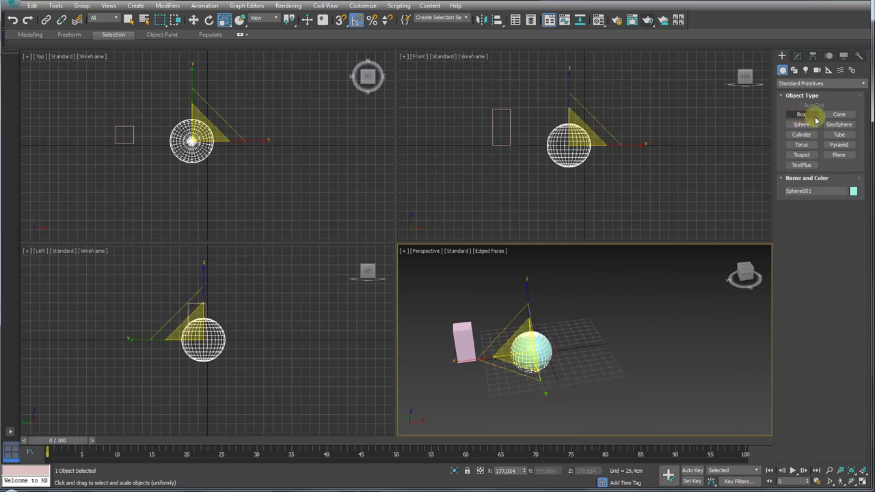
Step: Draw a pink Cone001 beside the sphere
{"action": "left_click", "coordinate": [839, 114]}
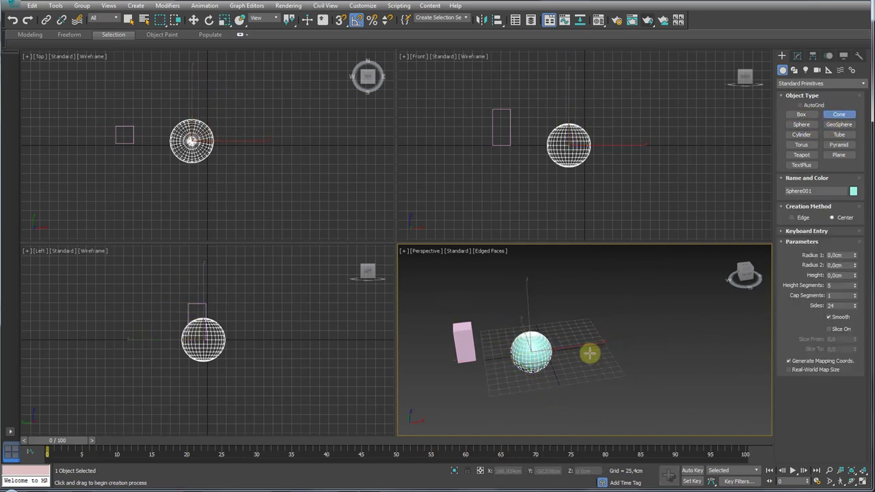
{"action": "left_click_drag", "start_coordinate": [589, 352], "coordinate": [601, 347]}
{"action": "left_click", "coordinate": [597, 336]}
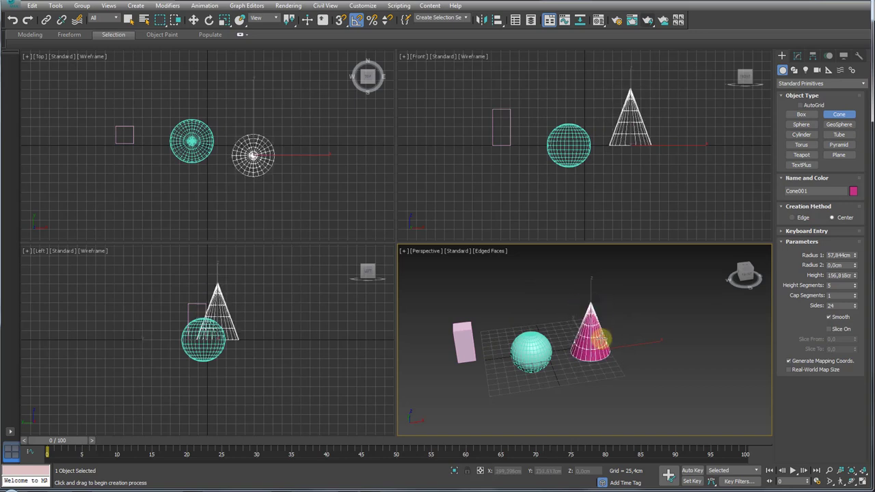
{"action": "right_click", "coordinate": [601, 337]}
Step: Link the sphere to the cone and rotate the cone 45° so the sphere and box orbit
{"action": "left_click", "coordinate": [46, 20]}
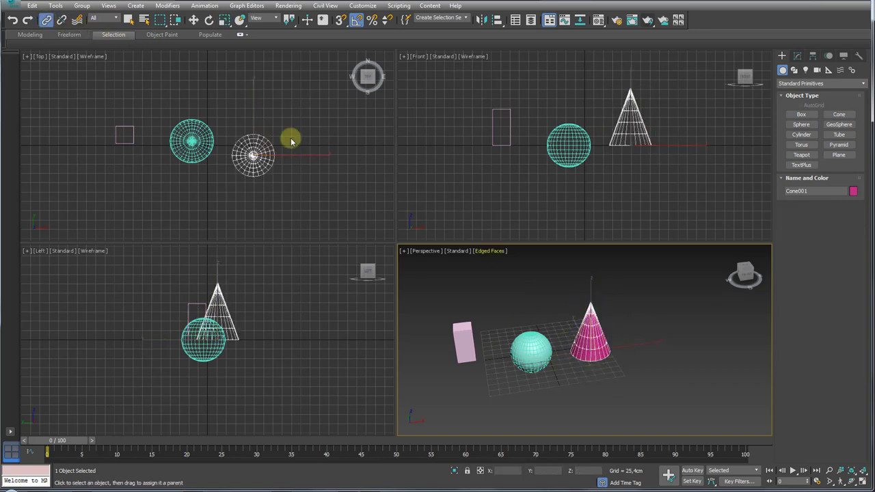
{"action": "mouse_move", "coordinate": [533, 348]}
{"action": "left_mouse_down"}
{"action": "mouse_move", "coordinate": [583, 301]}
{"action": "mouse_move", "coordinate": [584, 338]}
{"action": "left_mouse_up"}
{"action": "key", "text": "e"}
{"action": "left_click", "coordinate": [593, 345]}
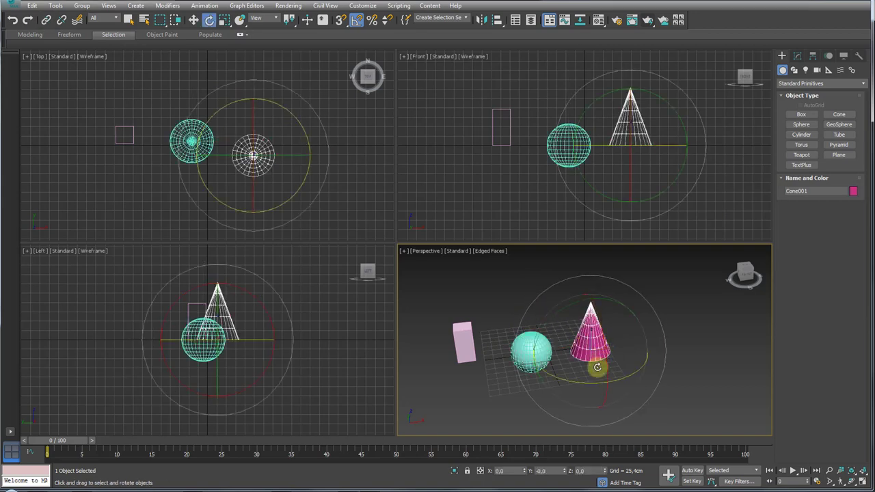
{"action": "left_click_drag", "start_coordinate": [581, 384], "coordinate": [603, 395]}
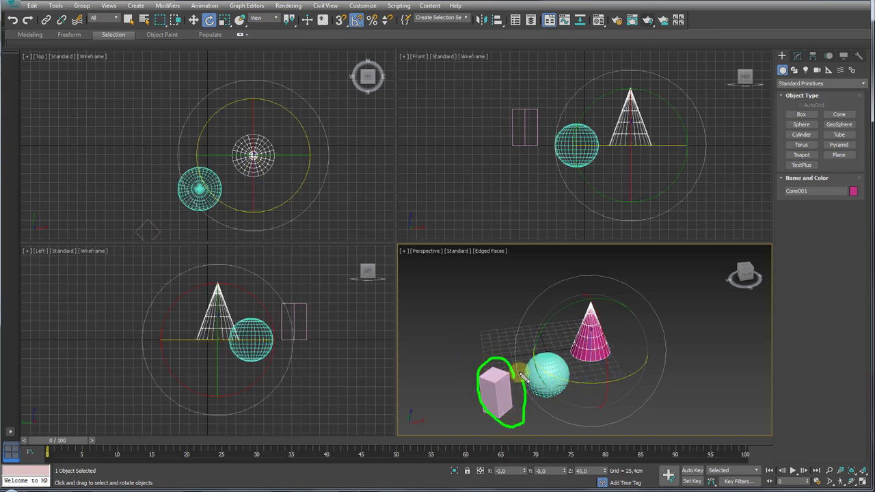
Step: Annotate the box-sphere-cone hierarchy, then undo the cone's 45° rotation
{"action": "mouse_move", "coordinate": [523, 376]}
{"action": "left_mouse_down"}
{"action": "mouse_move", "coordinate": [533, 354]}
{"action": "mouse_move", "coordinate": [558, 368]}
{"action": "left_mouse_up"}
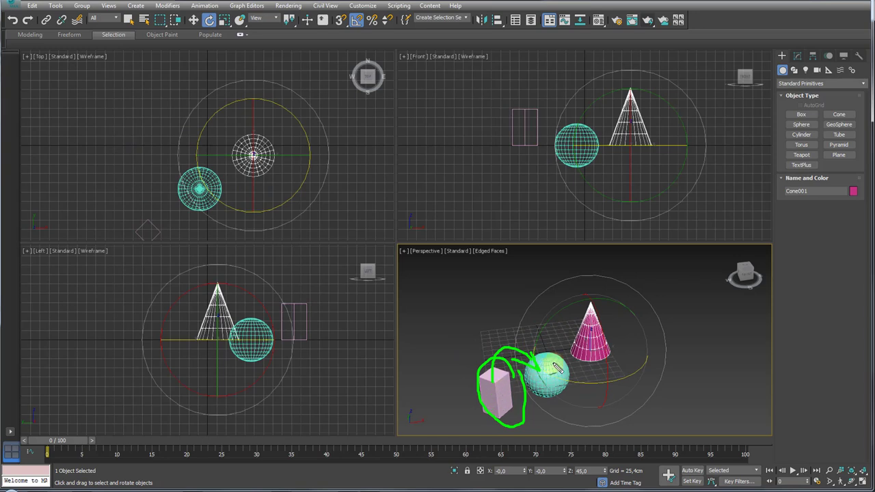
{"action": "left_click_drag", "start_coordinate": [567, 312], "coordinate": [596, 321]}
{"action": "key", "text": "Escape"}
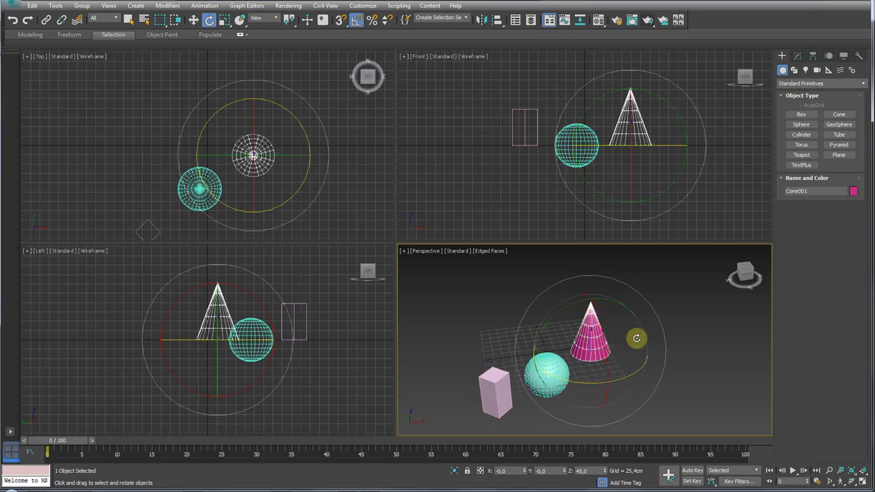
{"action": "key", "text": "ctrl+z"}
{"action": "mouse_move", "coordinate": [638, 322]}
{"action": "middle_mouse_down"}
{"action": "mouse_move", "coordinate": [654, 315]}
{"action": "mouse_move", "coordinate": [635, 325]}
{"action": "middle_mouse_up"}
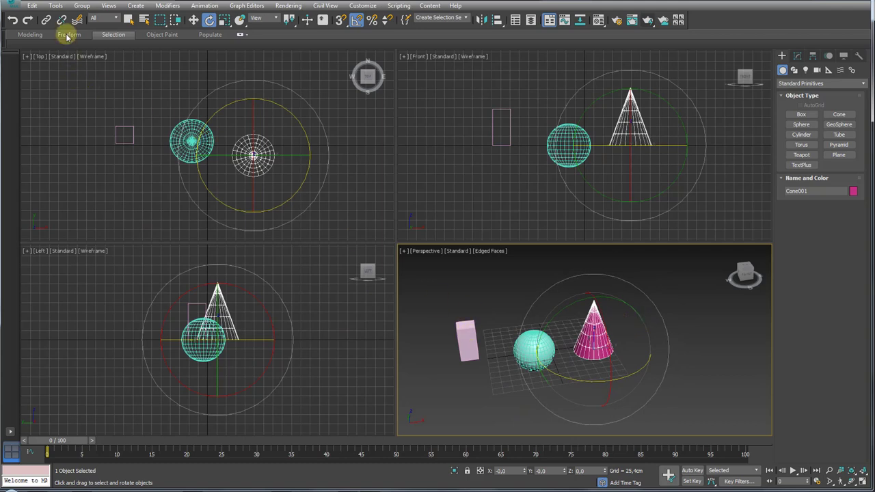
Step: Link the box to the cone and test it with a -90° cone rotation, then undo
{"action": "left_click", "coordinate": [46, 19]}
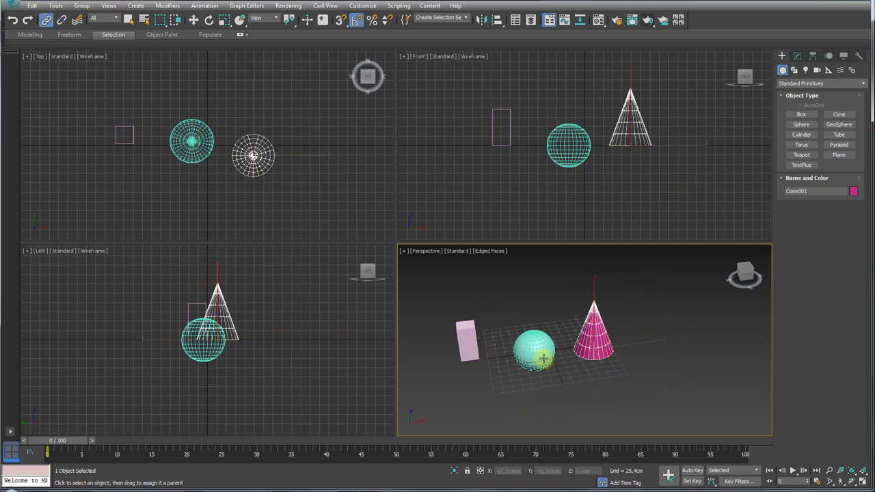
{"action": "mouse_move", "coordinate": [471, 336]}
{"action": "left_mouse_down"}
{"action": "mouse_move", "coordinate": [563, 287]}
{"action": "mouse_move", "coordinate": [591, 345]}
{"action": "left_mouse_up"}
{"action": "left_click", "coordinate": [570, 346]}
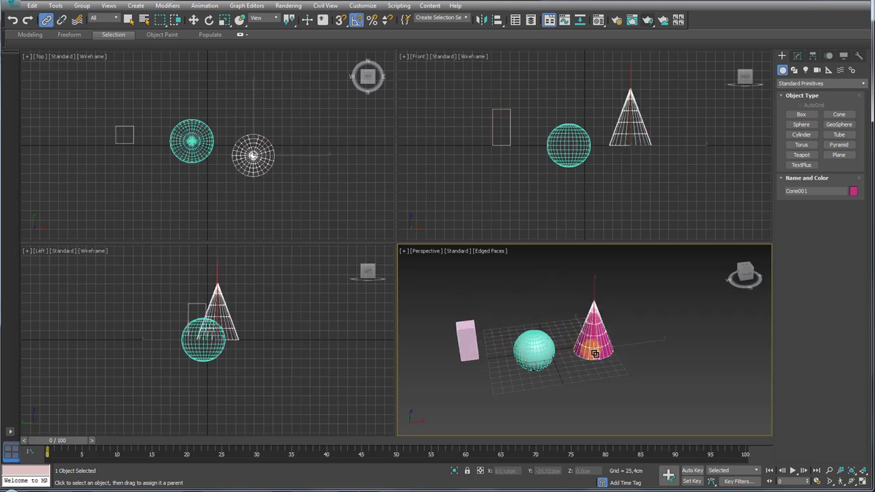
{"action": "key", "text": "e"}
{"action": "left_click_drag", "start_coordinate": [582, 377], "coordinate": [540, 387]}
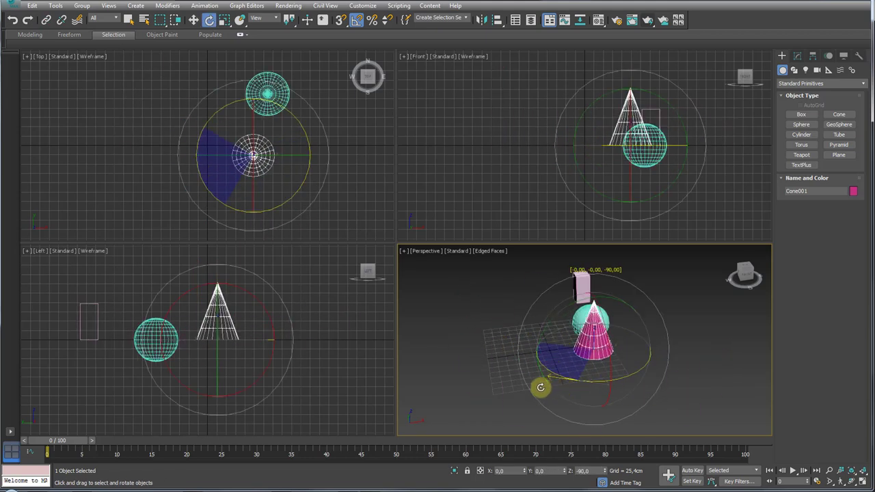
{"action": "key", "text": "ctrl+z"}
Step: Spin the sphere to check what follows, then marquee-select the box, sphere and cone
{"action": "left_click", "coordinate": [681, 328]}
{"action": "left_click", "coordinate": [528, 351]}
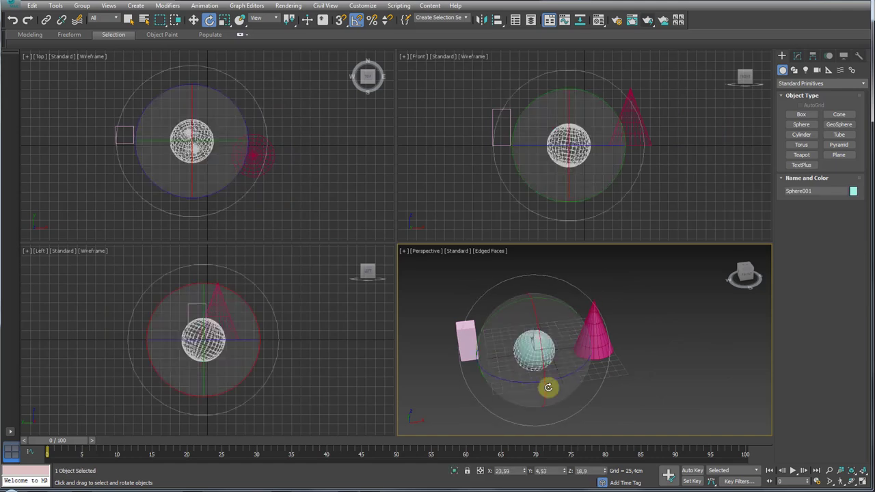
{"action": "mouse_move", "coordinate": [548, 387]}
{"action": "left_mouse_down"}
{"action": "mouse_move", "coordinate": [513, 313]}
{"action": "mouse_move", "coordinate": [524, 410]}
{"action": "mouse_move", "coordinate": [619, 313]}
{"action": "mouse_move", "coordinate": [526, 401]}
{"action": "mouse_move", "coordinate": [574, 410]}
{"action": "left_mouse_up"}
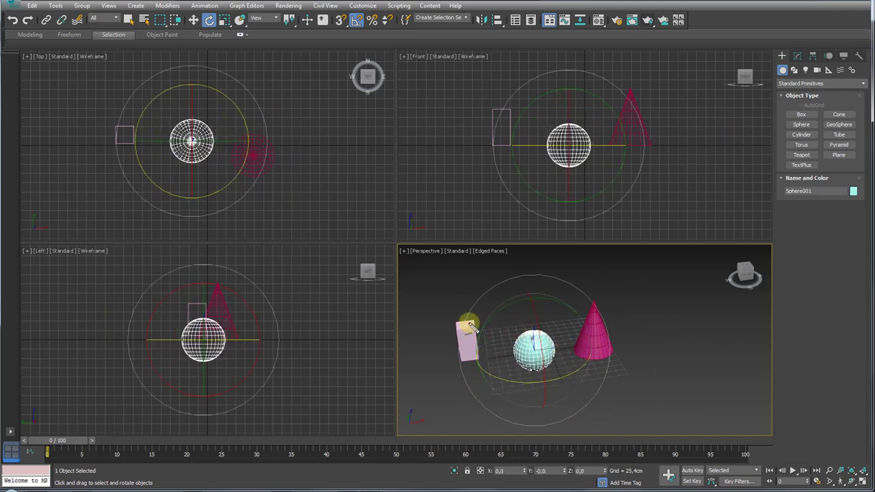
{"action": "mouse_move", "coordinate": [470, 325]}
{"action": "left_mouse_down"}
{"action": "mouse_move", "coordinate": [488, 281]}
{"action": "mouse_move", "coordinate": [529, 279]}
{"action": "mouse_move", "coordinate": [580, 321]}
{"action": "mouse_move", "coordinate": [585, 308]}
{"action": "left_mouse_up"}
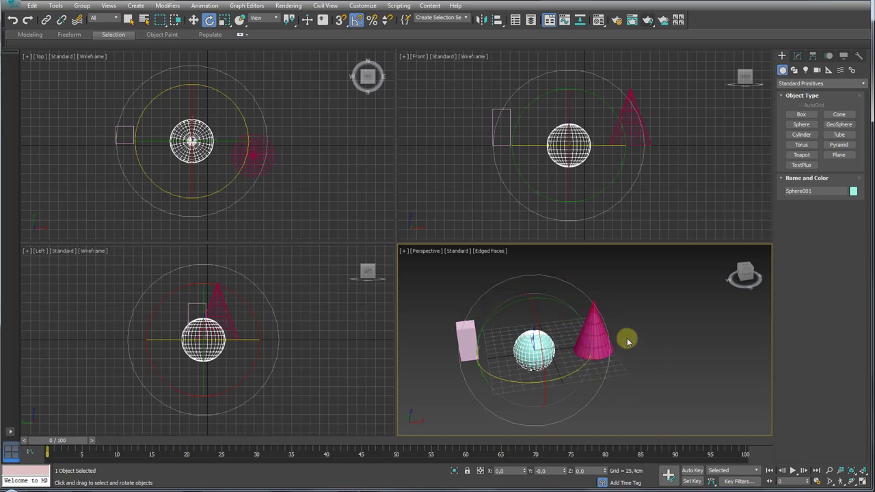
{"action": "middle_click_drag", "start_coordinate": [627, 340], "coordinate": [611, 318], "text": "alt"}
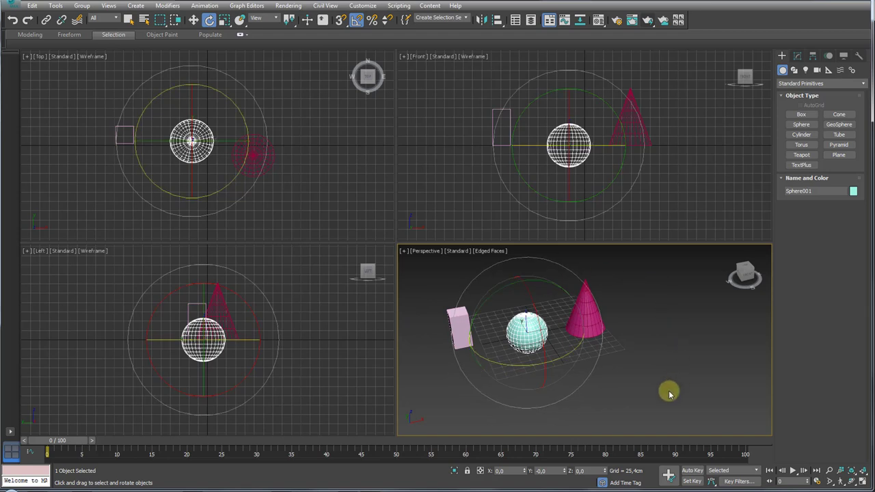
{"action": "middle_click_drag", "start_coordinate": [592, 317], "coordinate": [640, 328], "text": "alt"}
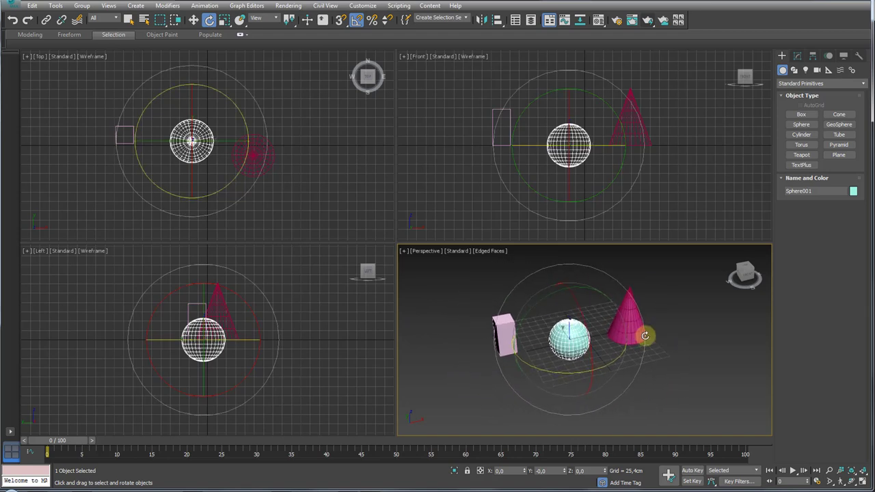
{"action": "left_click_drag", "start_coordinate": [671, 279], "coordinate": [525, 371]}
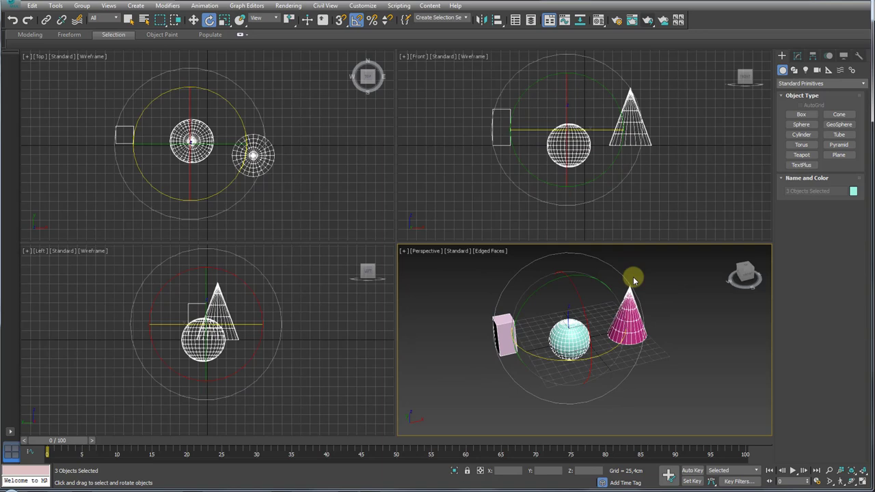
Step: Delete the three objects, draw a new 76.908 cm Sphere001, and switch to the Textures folder
{"action": "key", "text": "Delete"}
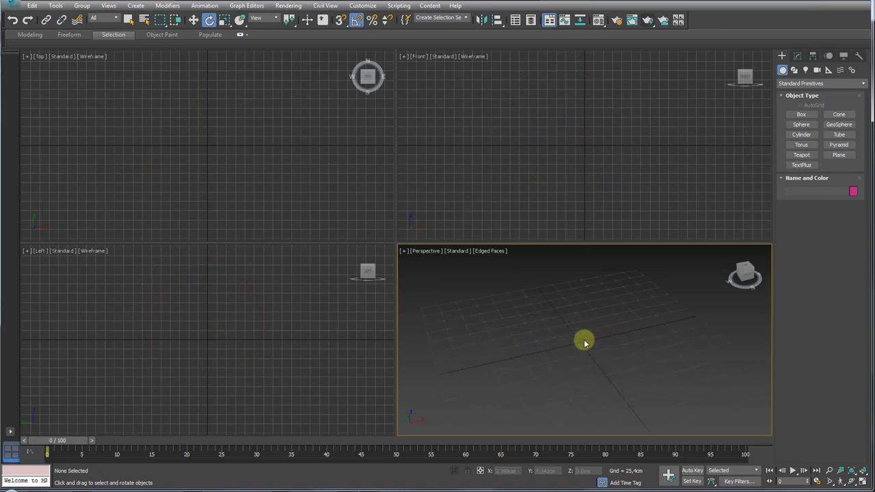
{"action": "middle_click_drag", "start_coordinate": [582, 340], "coordinate": [587, 344], "text": "alt"}
{"action": "left_click", "coordinate": [801, 125]}
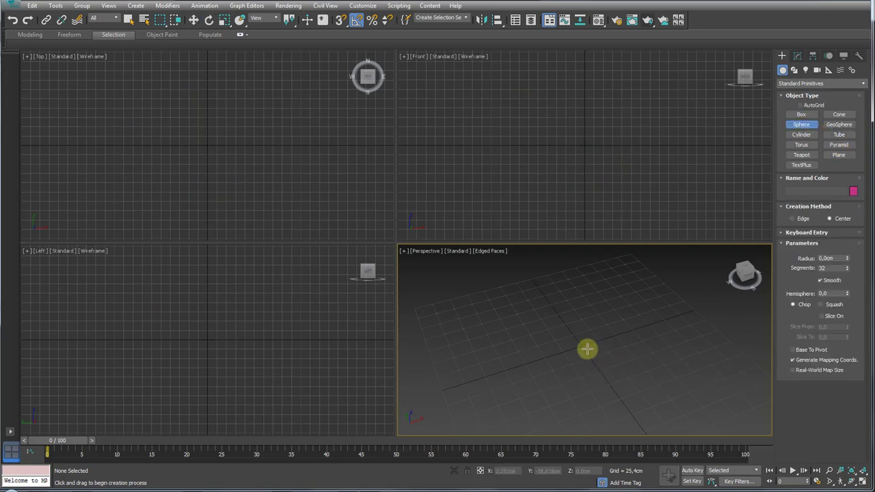
{"action": "left_click_drag", "start_coordinate": [584, 346], "coordinate": [601, 367]}
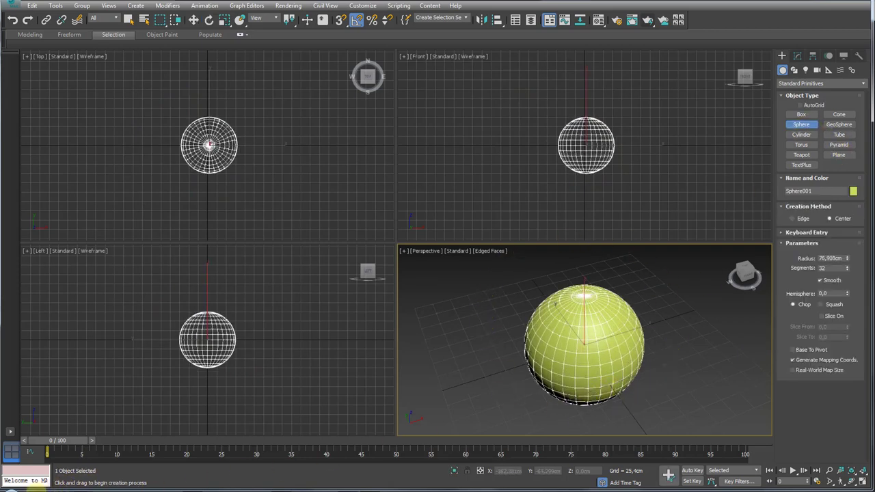
{"action": "key", "text": "alt+Tab"}
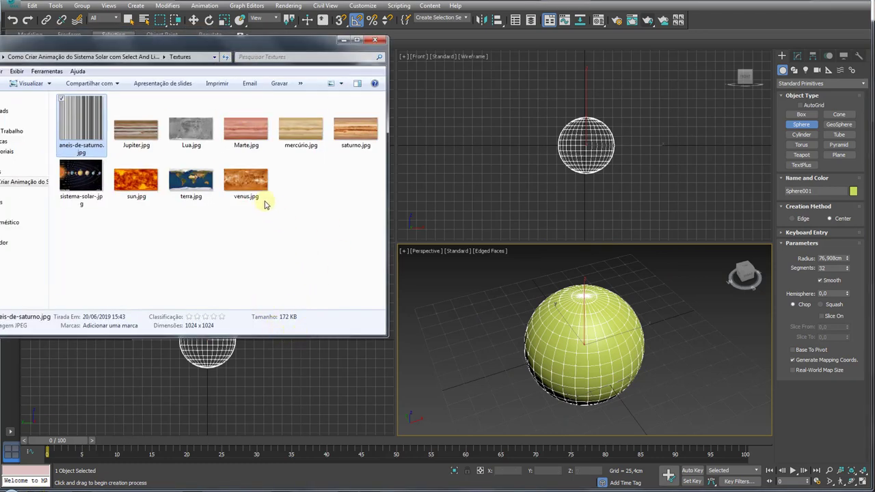
{"action": "left_click", "coordinate": [193, 183]}
{"action": "double_click", "coordinate": [193, 183]}
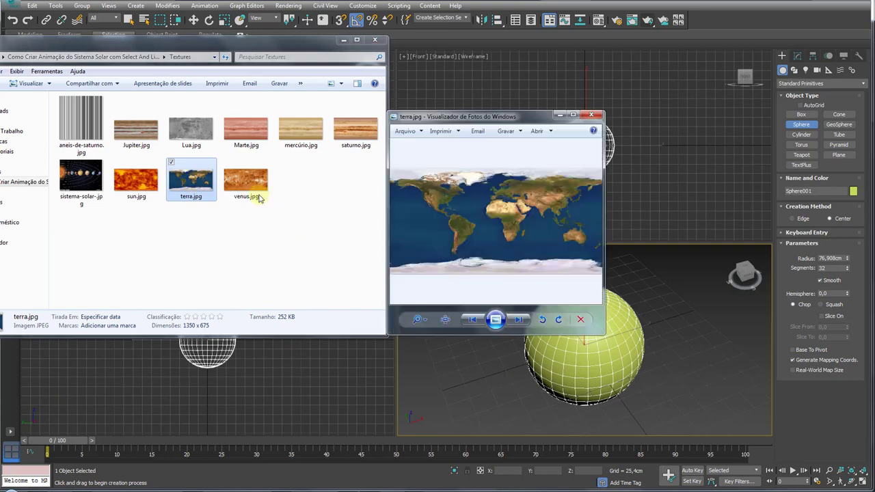
{"action": "left_click_drag", "start_coordinate": [453, 123], "coordinate": [471, 62]}
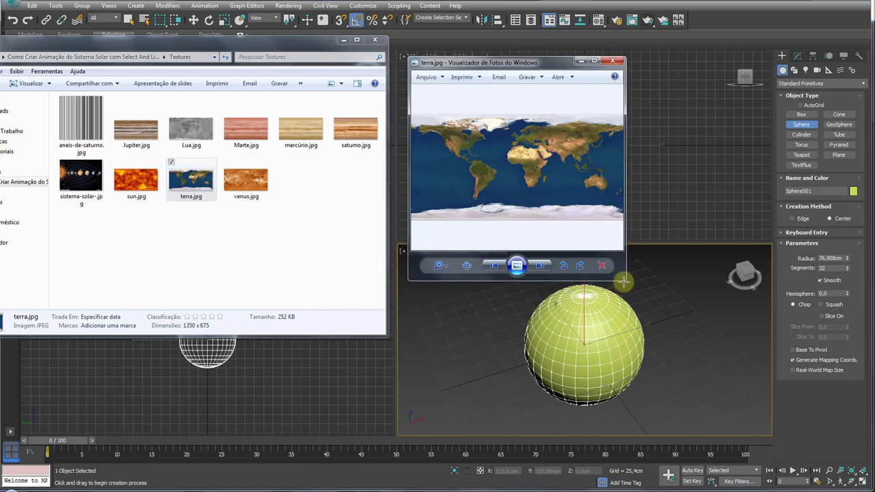
{"action": "left_click_drag", "start_coordinate": [623, 281], "coordinate": [786, 355]}
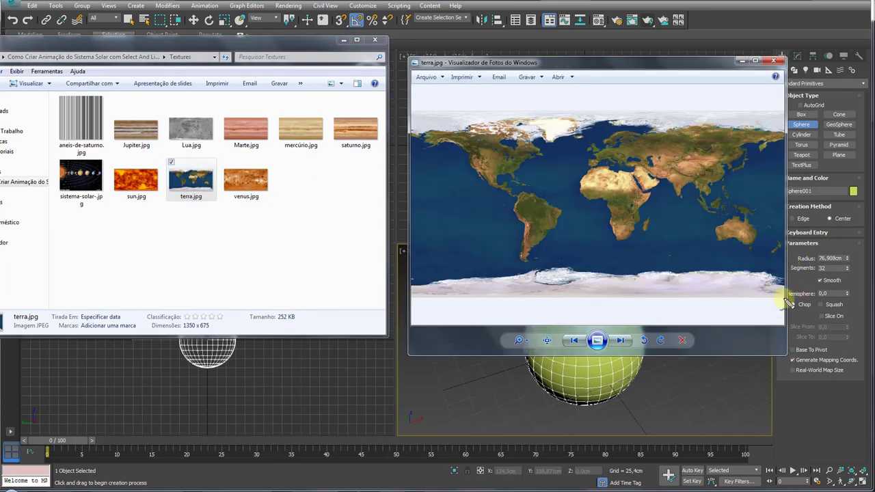
{"action": "left_click_drag", "start_coordinate": [778, 298], "coordinate": [557, 303]}
{"action": "mouse_move", "coordinate": [416, 262]}
{"action": "left_mouse_down"}
{"action": "mouse_move", "coordinate": [414, 113]}
{"action": "mouse_move", "coordinate": [785, 117]}
{"action": "mouse_move", "coordinate": [786, 328]}
{"action": "left_mouse_up"}
{"action": "key", "text": "Escape"}
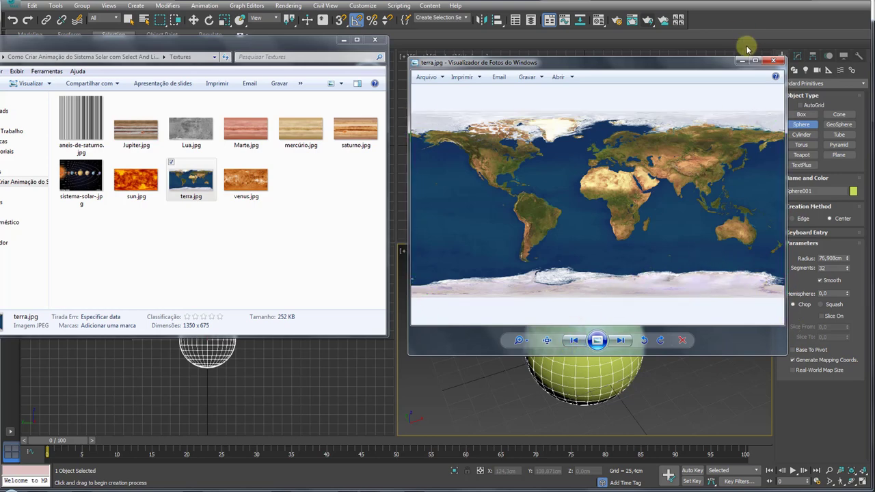
{"action": "left_click", "coordinate": [773, 61]}
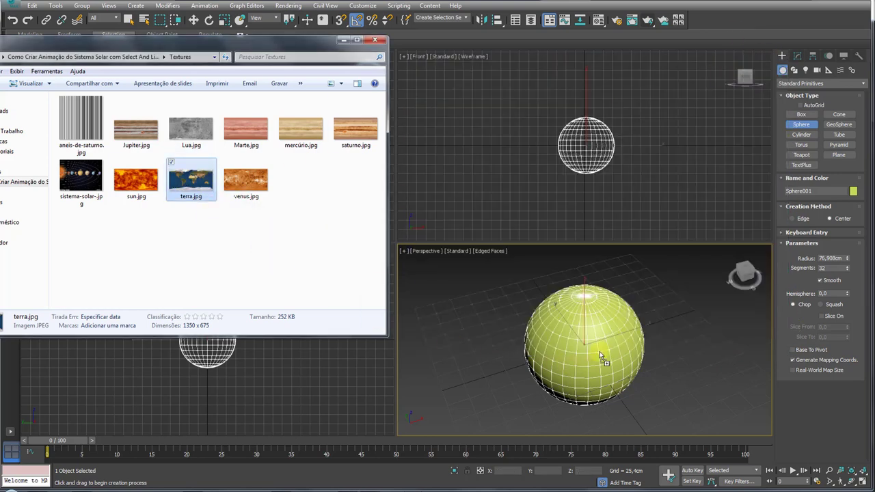
Step: Drag terra.jpg onto Sphere001 and inspect the Earth-textured globe
{"action": "left_click_drag", "start_coordinate": [608, 345], "coordinate": [609, 347]}
{"action": "mouse_move", "coordinate": [610, 347]}
{"action": "middle_mouse_down", "text": "alt"}
{"action": "mouse_move", "coordinate": [537, 339]}
{"action": "mouse_move", "coordinate": [636, 355]}
{"action": "mouse_move", "coordinate": [561, 379]}
{"action": "mouse_move", "coordinate": [557, 355]}
{"action": "middle_mouse_up", "text": "alt"}
{"action": "key", "text": "F4"}
{"action": "scroll", "coordinate": [547, 328], "scroll_direction": "up", "scroll_amount": 2}
{"action": "scroll", "coordinate": [557, 355], "scroll_direction": "down", "scroll_amount": 2}
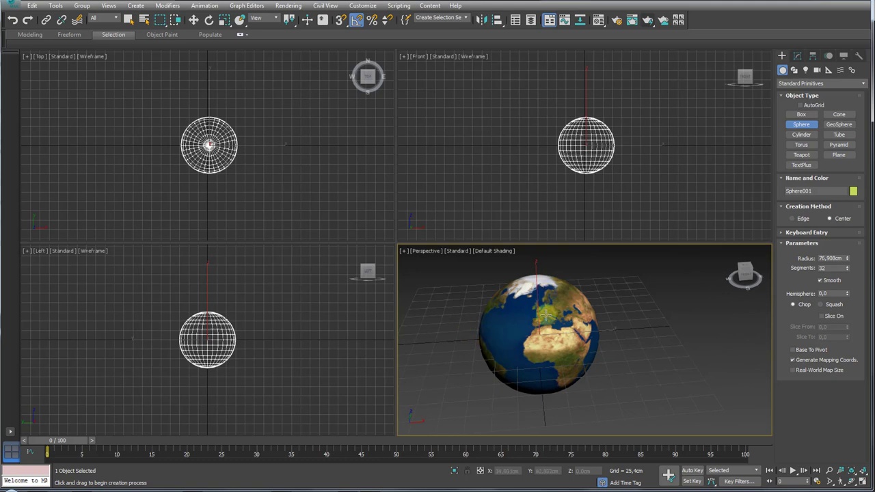
{"action": "key", "text": "F4"}
Step: Add an Unwrap UVW modifier to the sphere from the Modifier List
{"action": "left_click", "coordinate": [796, 56]}
{"action": "key", "text": "e"}
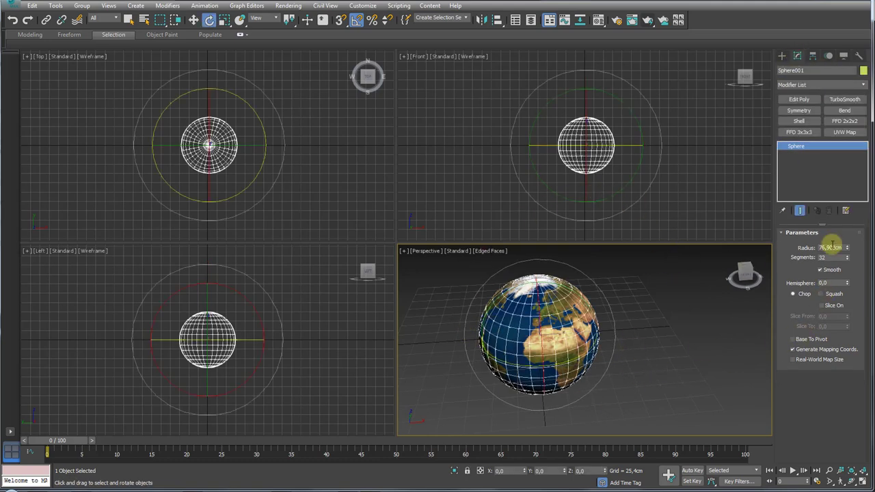
{"action": "middle_click_drag", "start_coordinate": [499, 323], "coordinate": [515, 317], "text": "alt"}
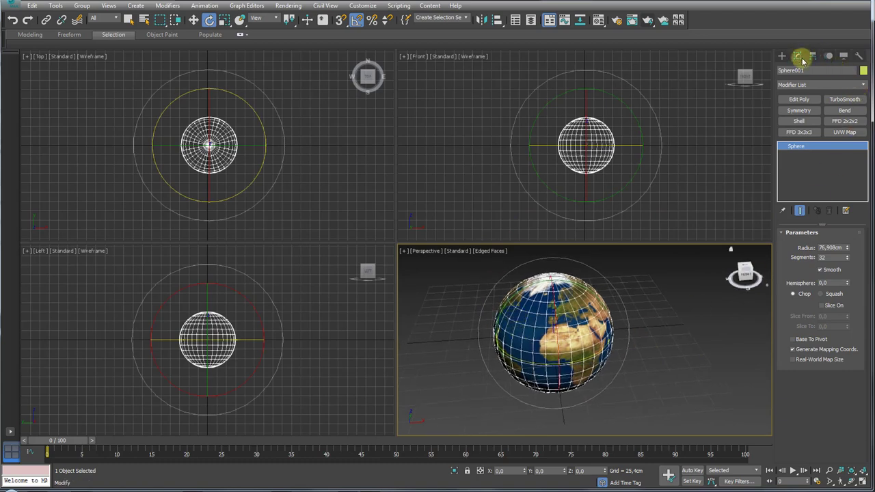
{"action": "left_click", "coordinate": [859, 85]}
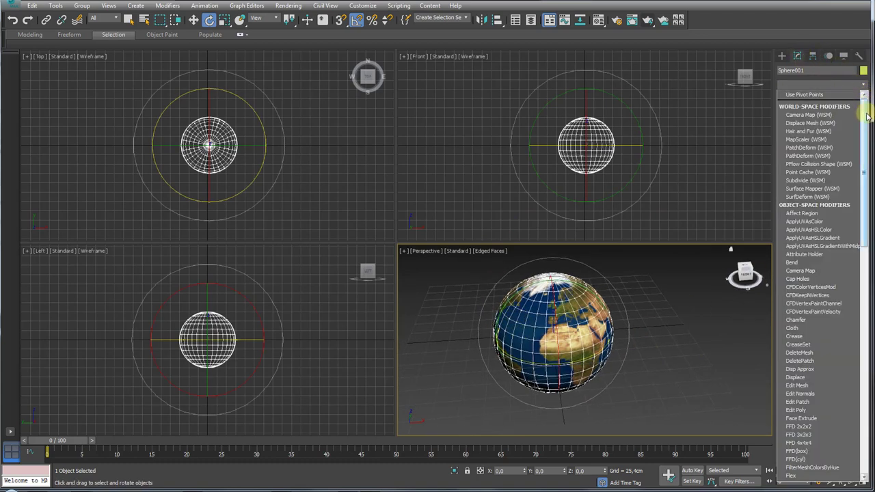
{"action": "left_click_drag", "start_coordinate": [863, 103], "coordinate": [867, 379]}
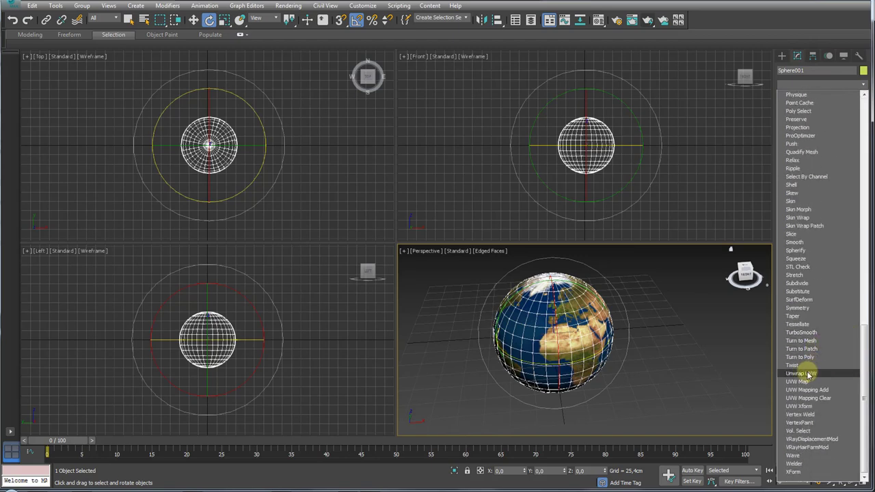
{"action": "left_click", "coordinate": [810, 374]}
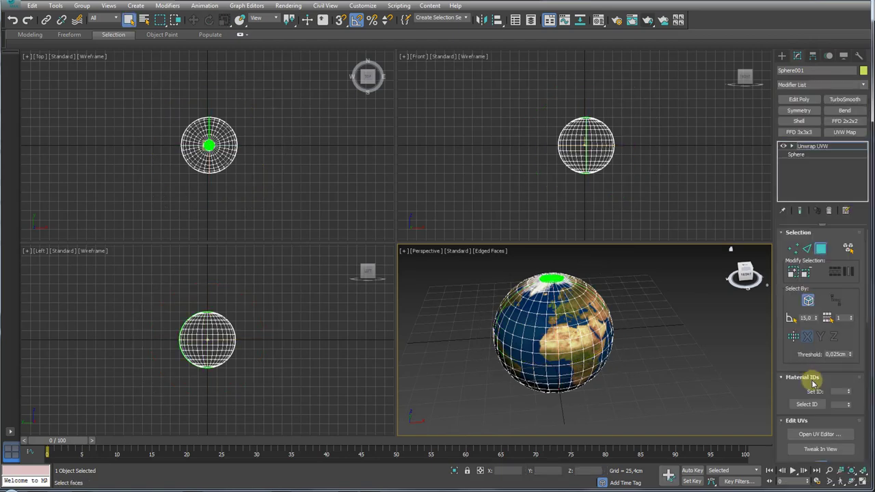
{"action": "left_click", "coordinate": [819, 435]}
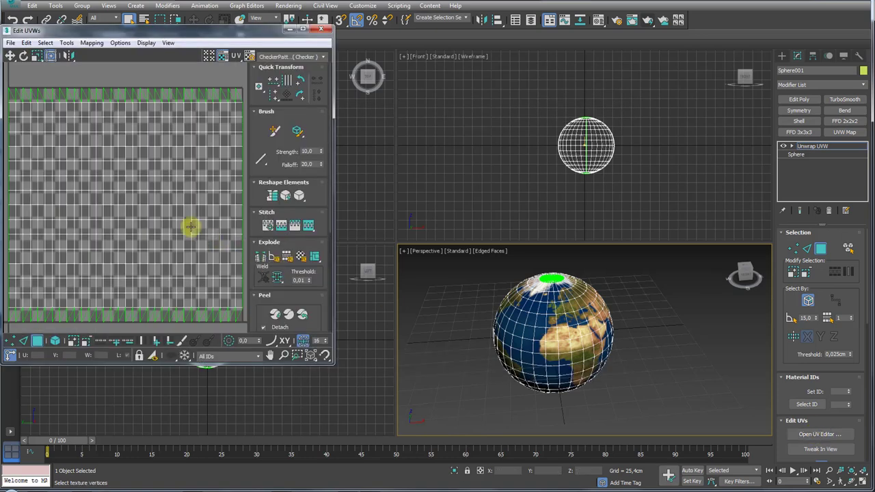
{"action": "scroll", "coordinate": [189, 225], "scroll_direction": "down", "scroll_amount": 5}
{"action": "mouse_move", "coordinate": [190, 225]}
{"action": "middle_mouse_down"}
{"action": "mouse_move", "coordinate": [152, 210]}
{"action": "mouse_move", "coordinate": [133, 186]}
{"action": "middle_mouse_up"}
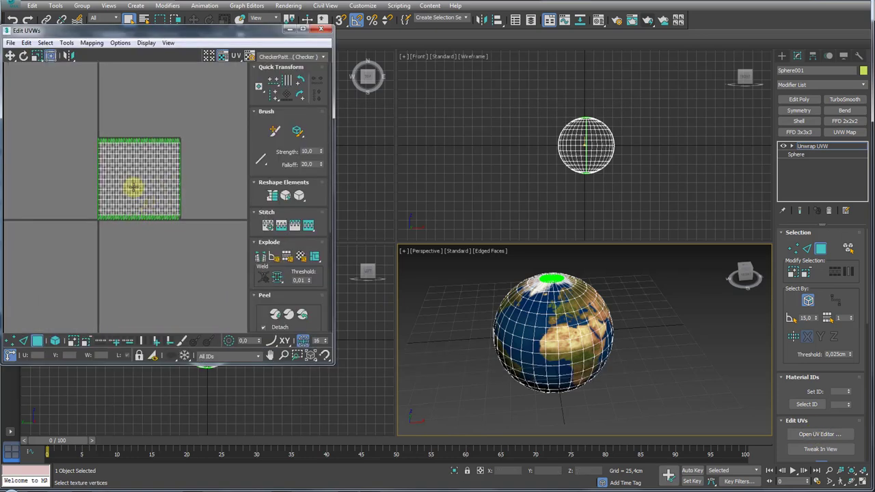
{"action": "left_click", "coordinate": [287, 56]}
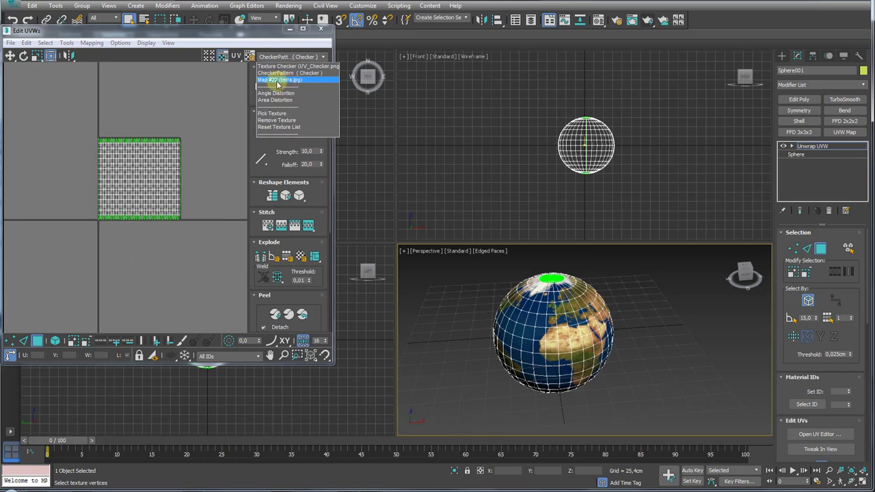
{"action": "left_click", "coordinate": [289, 81]}
{"action": "middle_click_drag", "start_coordinate": [203, 141], "coordinate": [171, 168]}
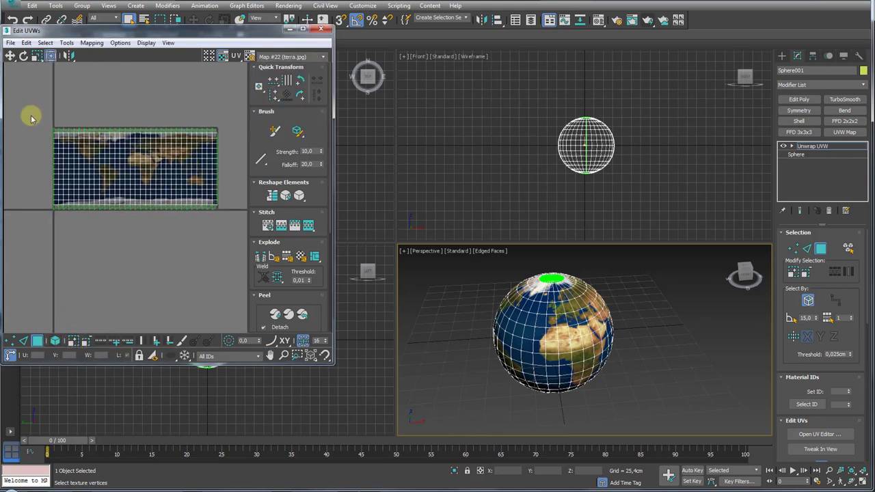
{"action": "left_click", "coordinate": [166, 176]}
{"action": "mouse_move", "coordinate": [166, 176]}
{"action": "left_mouse_down"}
{"action": "mouse_move", "coordinate": [180, 244]}
{"action": "mouse_move", "coordinate": [184, 141]}
{"action": "mouse_move", "coordinate": [234, 230]}
{"action": "mouse_move", "coordinate": [128, 164]}
{"action": "mouse_move", "coordinate": [195, 152]}
{"action": "mouse_move", "coordinate": [168, 228]}
{"action": "mouse_move", "coordinate": [132, 175]}
{"action": "mouse_move", "coordinate": [156, 160]}
{"action": "left_mouse_up"}
{"action": "key", "text": "ctrl+z"}
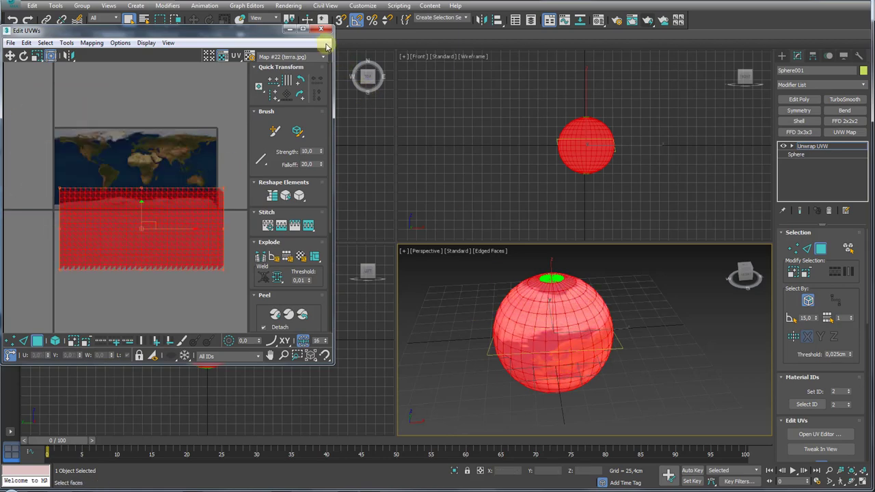
{"action": "key", "text": "ctrl+z"}
{"action": "left_click", "coordinate": [320, 29]}
{"action": "middle_click_drag", "start_coordinate": [581, 288], "coordinate": [566, 396]}
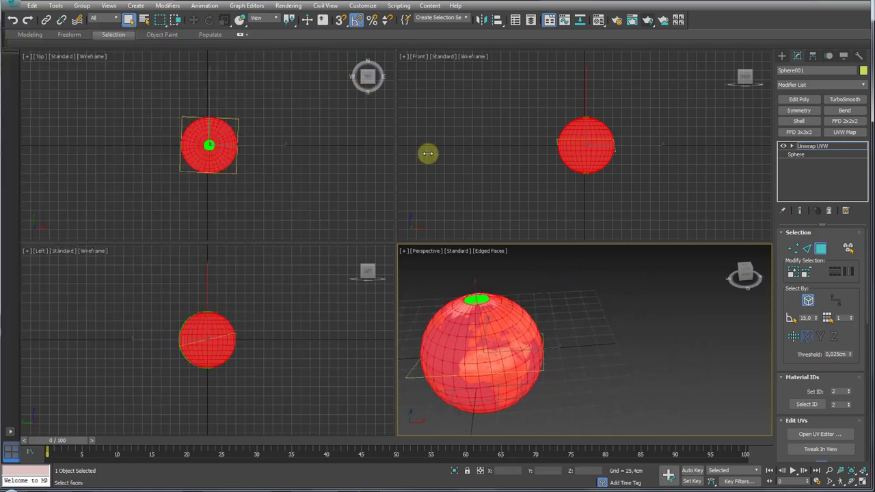
{"action": "left_click", "coordinate": [809, 145]}
{"action": "middle_click_drag", "start_coordinate": [694, 378], "coordinate": [629, 373]}
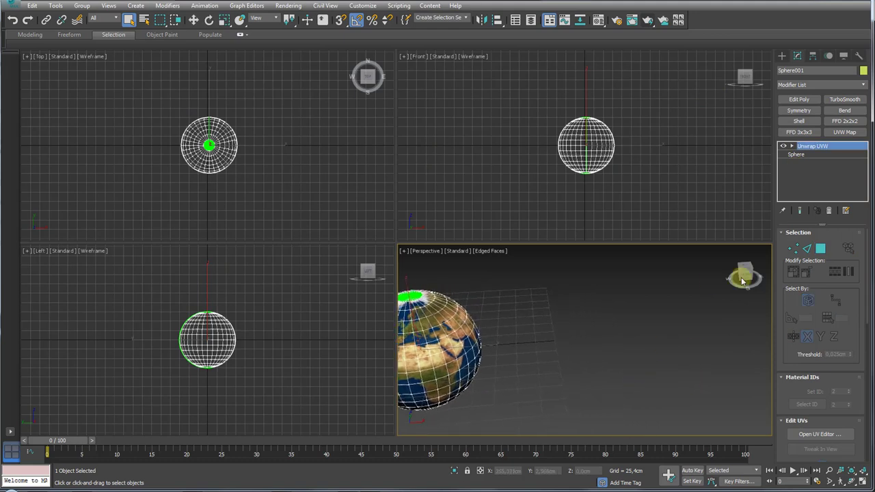
Step: Draw a Box001 cube with 95.019 cm sides beside the globe, then return to the Textures folder
{"action": "left_click", "coordinate": [781, 55]}
{"action": "middle_click_drag", "start_coordinate": [619, 270], "coordinate": [650, 246]}
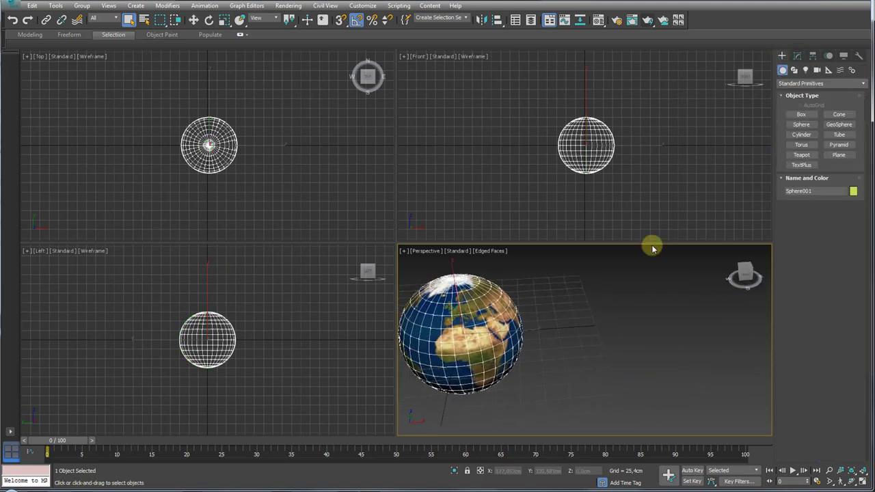
{"action": "left_click", "coordinate": [804, 114]}
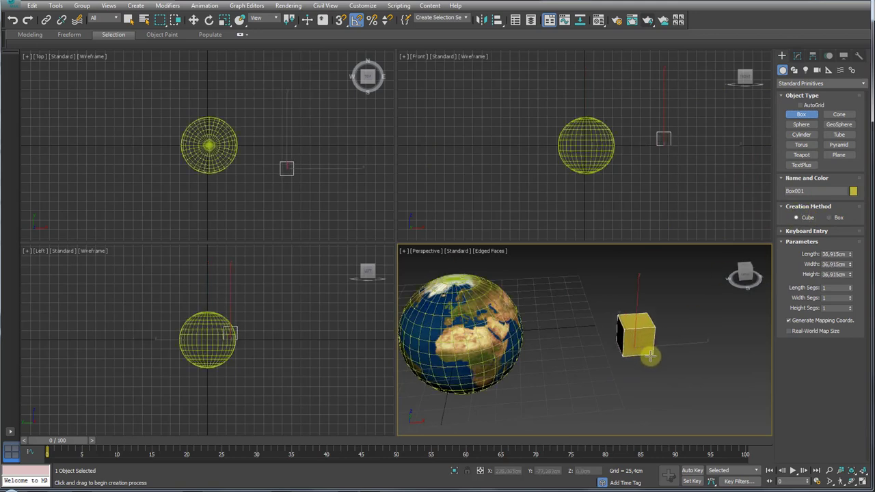
{"action": "left_click_drag", "start_coordinate": [639, 348], "coordinate": [660, 362]}
{"action": "mouse_move", "coordinate": [661, 362]}
{"action": "middle_mouse_down"}
{"action": "mouse_move", "coordinate": [651, 351]}
{"action": "mouse_move", "coordinate": [624, 362]}
{"action": "middle_mouse_up"}
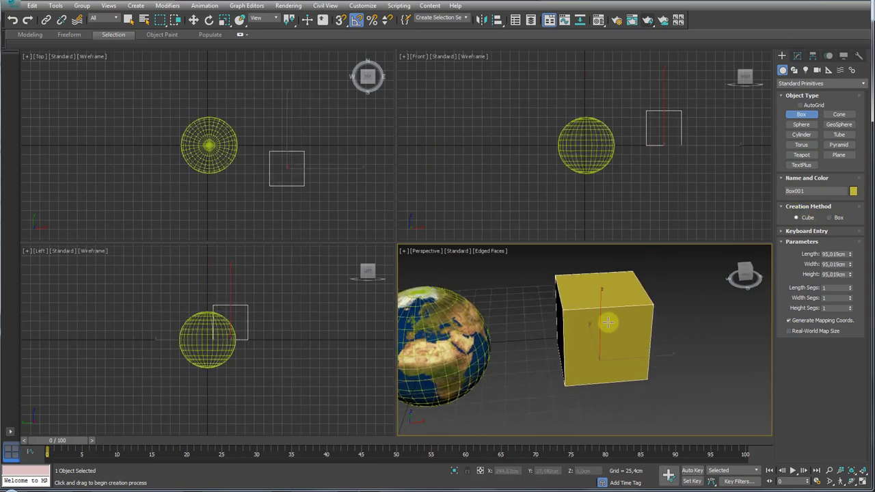
{"action": "left_click", "coordinate": [41, 490]}
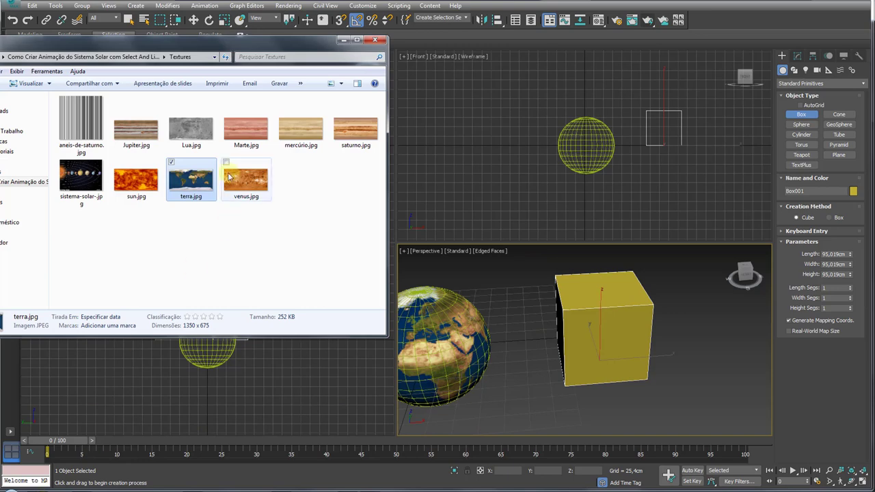
Step: Apply terra.jpg to Box001 and orbit around the textured cube and globe
{"action": "left_click_drag", "start_coordinate": [192, 179], "coordinate": [593, 328]}
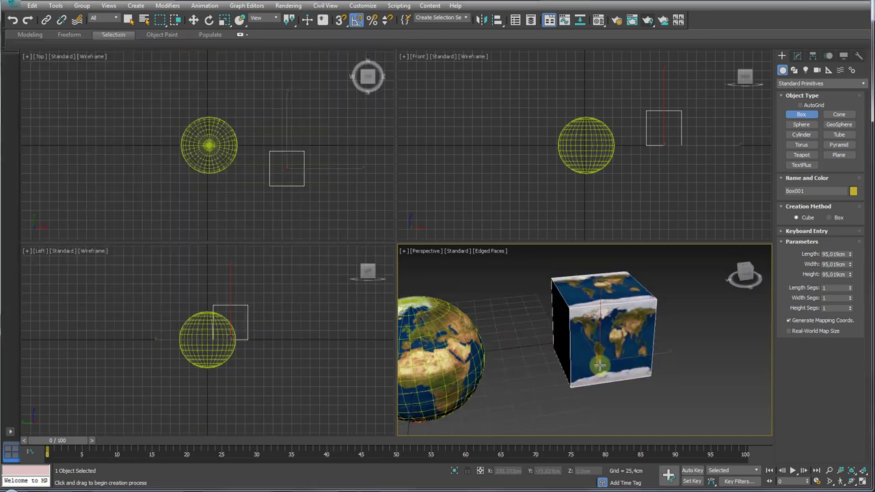
{"action": "middle_click_drag", "start_coordinate": [599, 366], "coordinate": [618, 361], "text": "alt"}
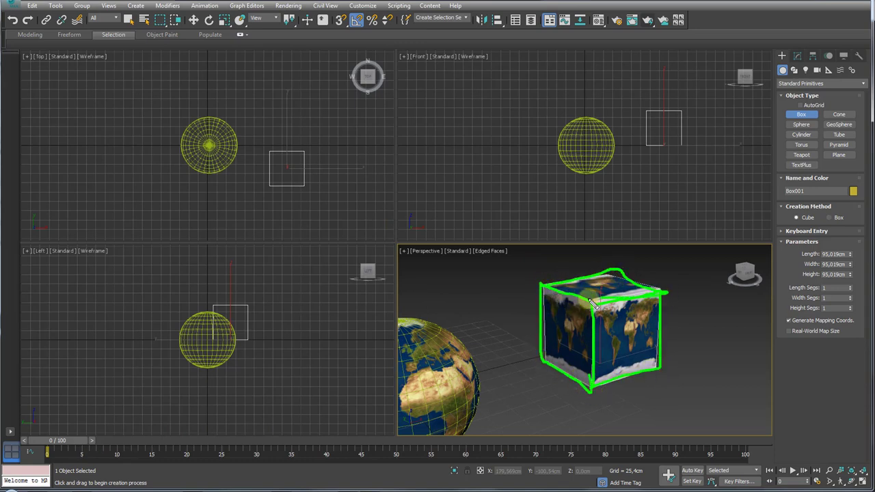
{"action": "mouse_move", "coordinate": [591, 303]}
{"action": "middle_mouse_down", "text": "alt"}
{"action": "mouse_move", "coordinate": [652, 335]}
{"action": "mouse_move", "coordinate": [641, 324]}
{"action": "middle_mouse_up", "text": "alt"}
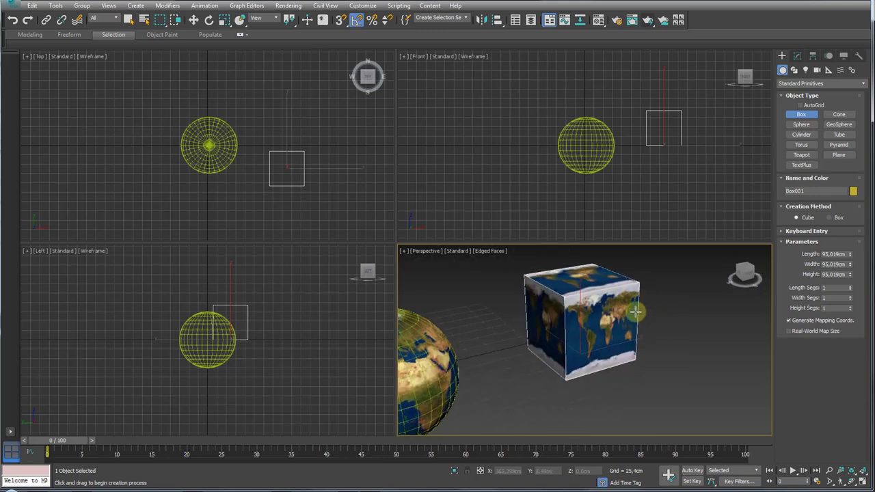
{"action": "mouse_move", "coordinate": [644, 290]}
{"action": "left_mouse_down"}
{"action": "mouse_move", "coordinate": [586, 256]}
{"action": "mouse_move", "coordinate": [512, 322]}
{"action": "mouse_move", "coordinate": [621, 383]}
{"action": "mouse_move", "coordinate": [635, 373]}
{"action": "left_mouse_up"}
{"action": "mouse_move", "coordinate": [472, 282]}
{"action": "left_mouse_down"}
{"action": "mouse_move", "coordinate": [437, 311]}
{"action": "mouse_move", "coordinate": [441, 323]}
{"action": "left_mouse_up"}
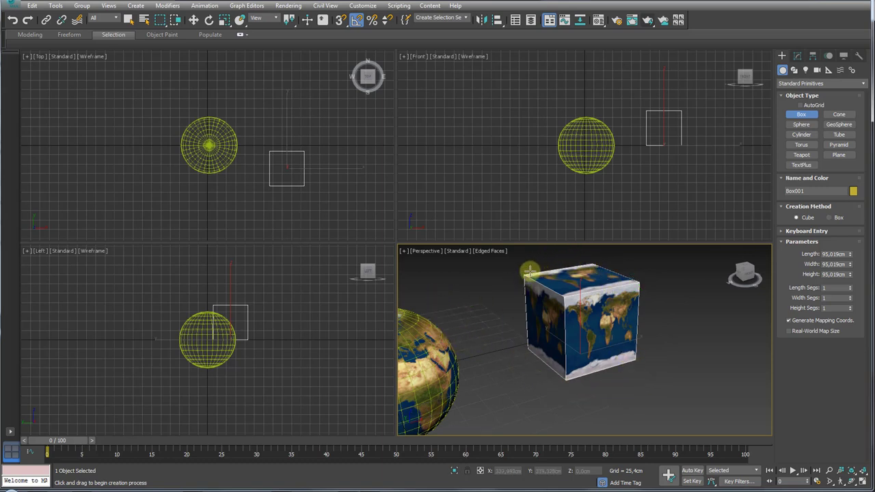
{"action": "middle_click_drag", "start_coordinate": [636, 358], "coordinate": [619, 362]}
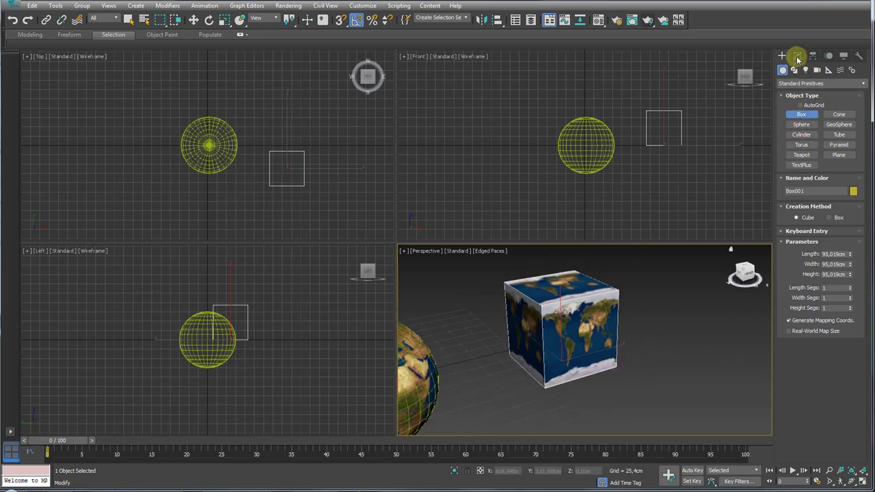
Step: Add TurboSmooth to Box001 with 3 iterations, rounding it into a sphere
{"action": "left_click", "coordinate": [797, 59]}
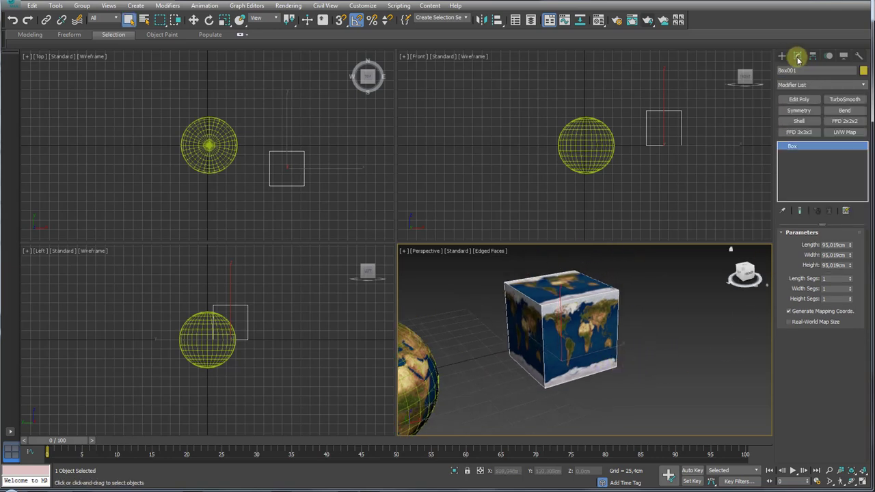
{"action": "left_click", "coordinate": [845, 100]}
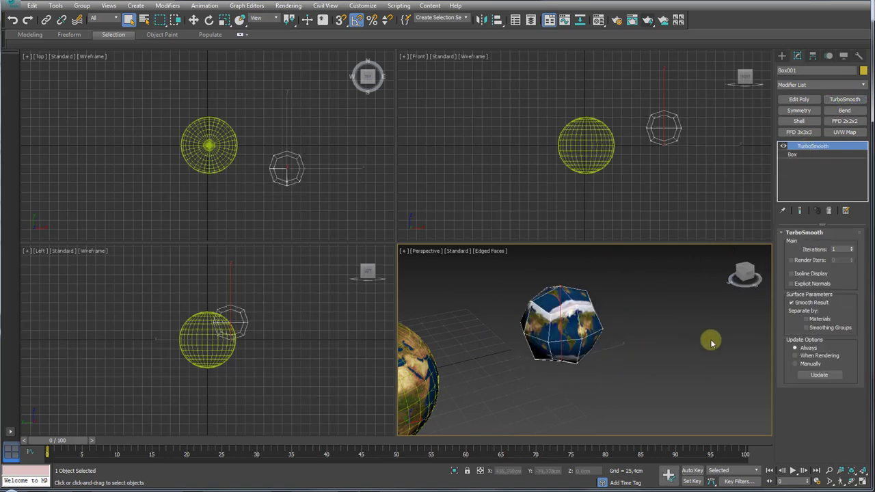
{"action": "left_click", "coordinate": [851, 248]}
{"action": "left_click", "coordinate": [852, 248]}
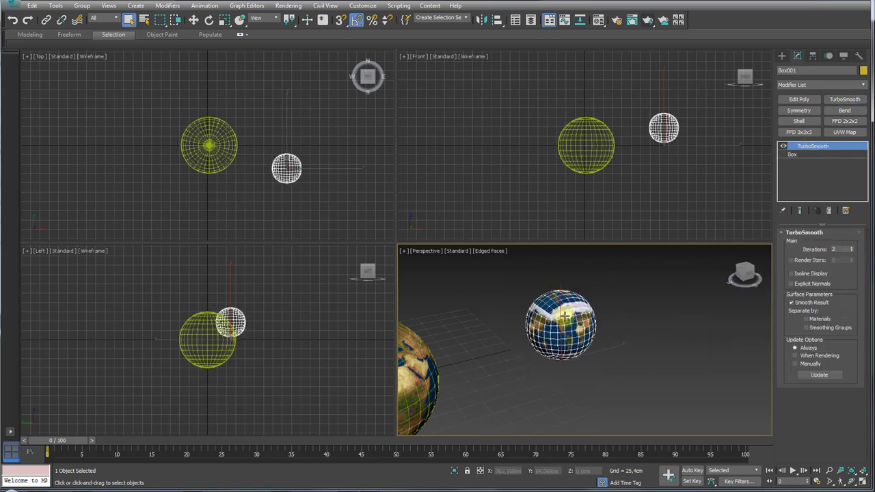
{"action": "middle_click_drag", "start_coordinate": [589, 337], "coordinate": [493, 328], "text": "alt"}
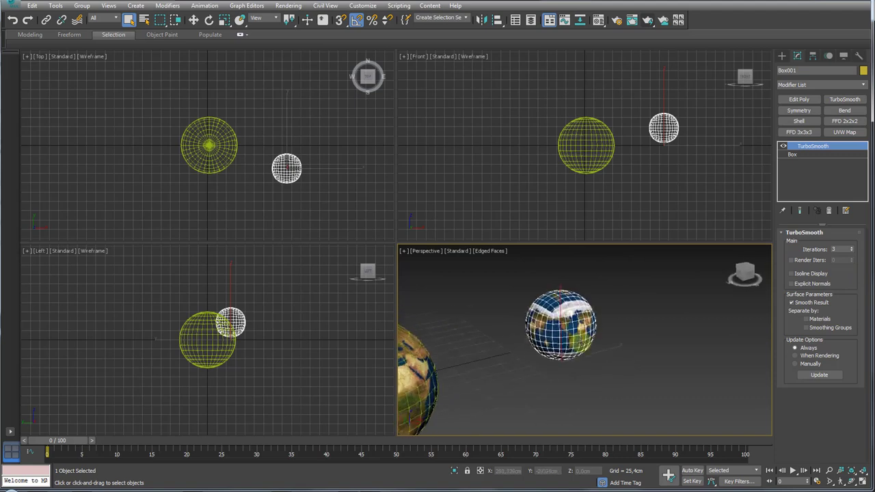
{"action": "middle_click_drag", "start_coordinate": [594, 319], "coordinate": [629, 316]}
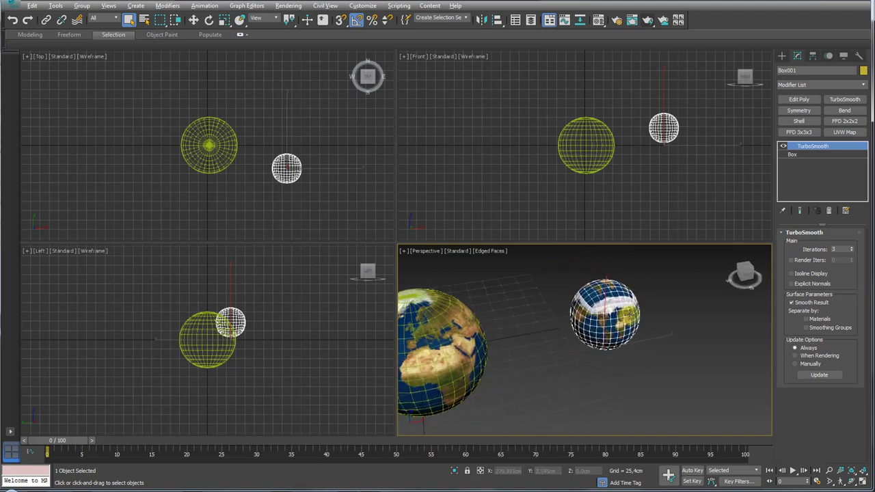
{"action": "scroll", "coordinate": [600, 309], "scroll_direction": "up", "scroll_amount": 2}
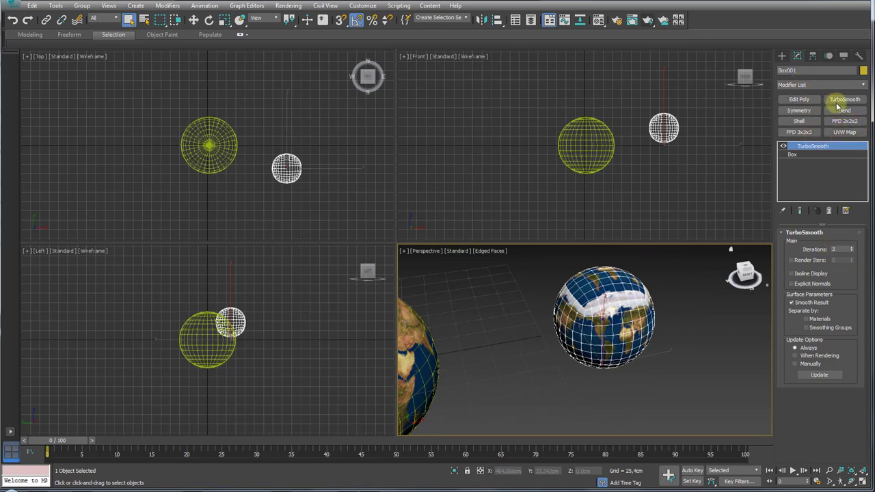
Step: Add a UVW Map modifier to the small globe and orbit to inspect it
{"action": "left_click", "coordinate": [844, 132]}
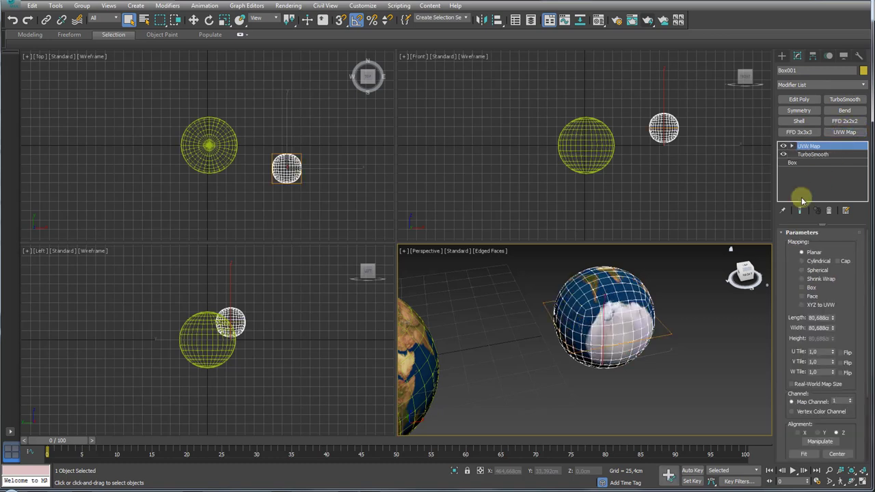
{"action": "mouse_move", "coordinate": [696, 304]}
{"action": "middle_mouse_down", "text": "alt"}
{"action": "mouse_move", "coordinate": [642, 328]}
{"action": "mouse_move", "coordinate": [615, 367]}
{"action": "mouse_move", "coordinate": [617, 388]}
{"action": "mouse_move", "coordinate": [526, 335]}
{"action": "middle_mouse_up", "text": "alt"}
{"action": "mouse_move", "coordinate": [497, 333]}
{"action": "left_mouse_down"}
{"action": "mouse_move", "coordinate": [567, 286]}
{"action": "mouse_move", "coordinate": [626, 330]}
{"action": "mouse_move", "coordinate": [609, 362]}
{"action": "mouse_move", "coordinate": [537, 391]}
{"action": "mouse_move", "coordinate": [487, 321]}
{"action": "left_mouse_up"}
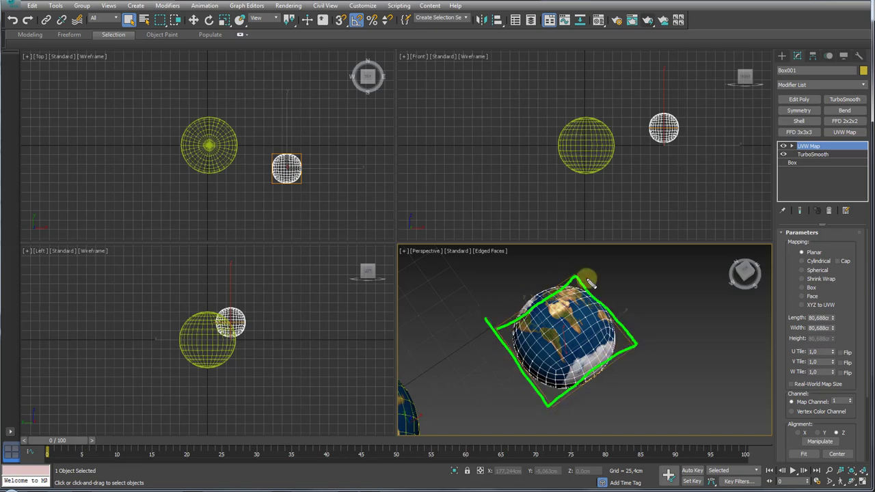
{"action": "key", "text": "Escape"}
{"action": "middle_click_drag", "start_coordinate": [641, 343], "coordinate": [638, 319], "text": "alt"}
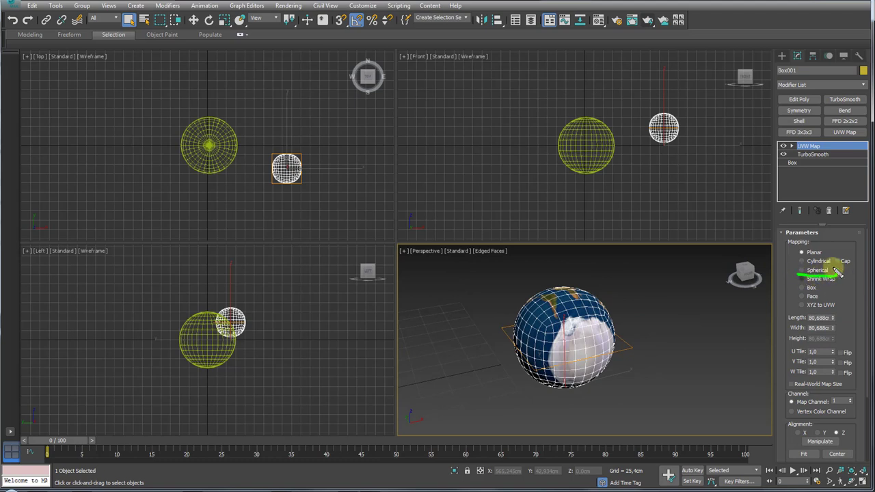
{"action": "key", "text": "Escape"}
Step: Change the UVW Map mapping from Planar to Spherical and check it beside the large globe
{"action": "left_click", "coordinate": [803, 273]}
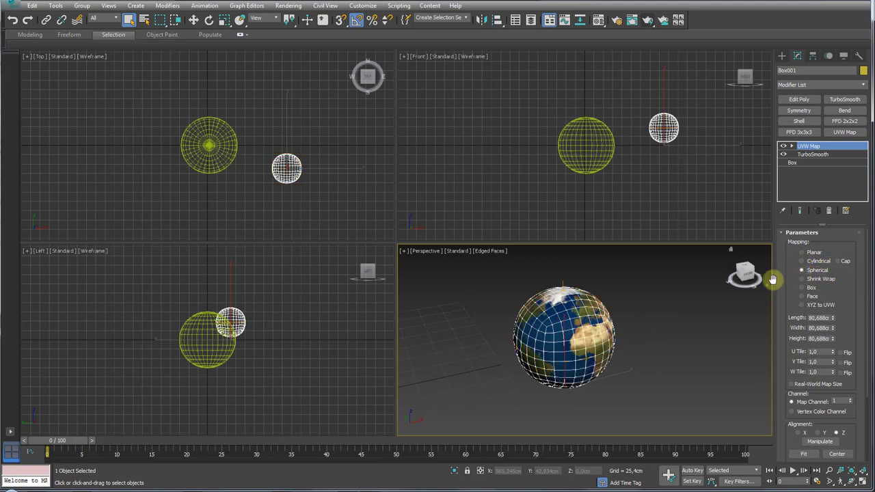
{"action": "middle_click_drag", "start_coordinate": [633, 324], "coordinate": [620, 312], "text": "alt"}
{"action": "mouse_move", "coordinate": [597, 287]}
{"action": "left_mouse_down"}
{"action": "mouse_move", "coordinate": [517, 317]}
{"action": "mouse_move", "coordinate": [585, 404]}
{"action": "mouse_move", "coordinate": [605, 283]}
{"action": "left_mouse_up"}
{"action": "mouse_move", "coordinate": [602, 328]}
{"action": "middle_mouse_down", "text": "alt"}
{"action": "mouse_move", "coordinate": [629, 316]}
{"action": "mouse_move", "coordinate": [626, 330]}
{"action": "middle_mouse_up", "text": "alt"}
{"action": "scroll", "coordinate": [629, 315], "scroll_direction": "down", "scroll_amount": 3}
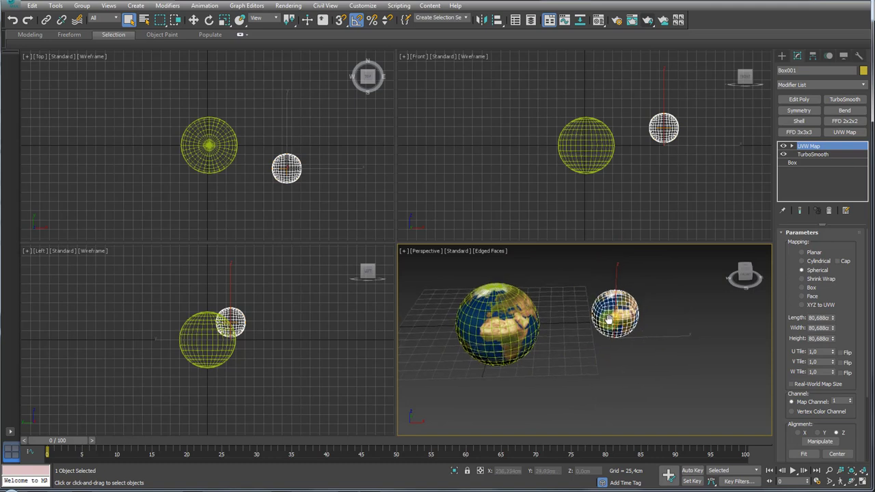
{"action": "scroll", "coordinate": [597, 327], "scroll_direction": "up", "scroll_amount": 2}
{"action": "scroll", "coordinate": [596, 326], "scroll_direction": "up", "scroll_amount": 2}
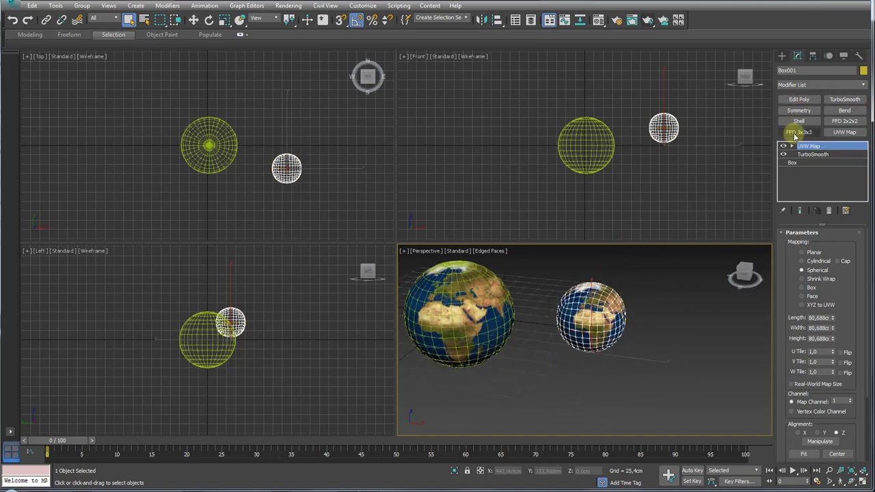
{"action": "left_click", "coordinate": [863, 84]}
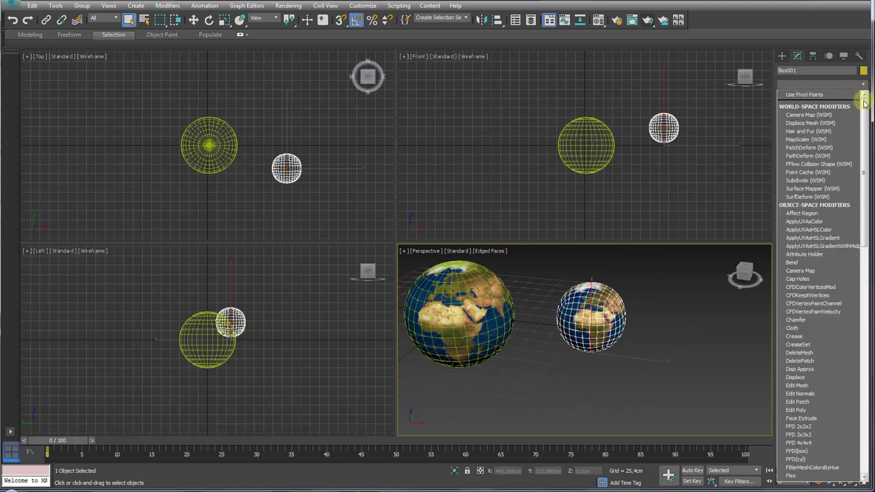
Step: Add an Unwrap UVW modifier to the small globe
{"action": "left_click_drag", "start_coordinate": [864, 102], "coordinate": [864, 335]}
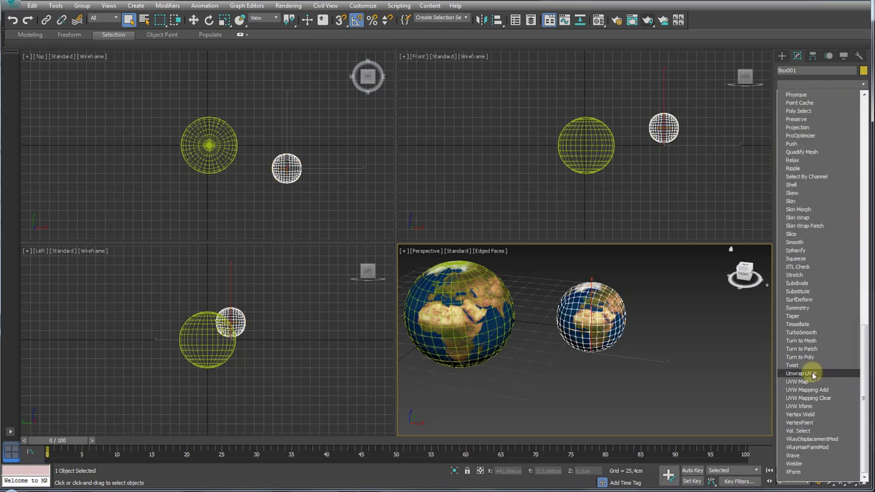
{"action": "left_click", "coordinate": [810, 375]}
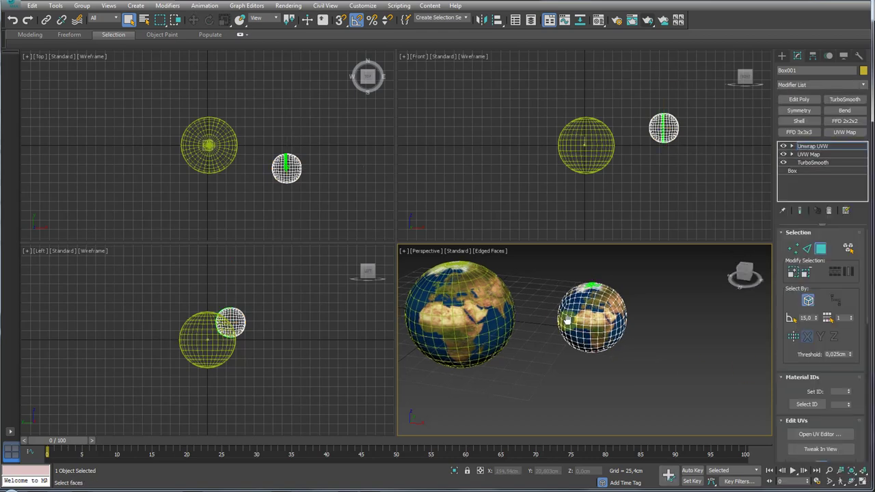
{"action": "scroll", "coordinate": [680, 328], "scroll_direction": "up", "scroll_amount": 3}
{"action": "scroll", "coordinate": [680, 328], "scroll_direction": "up", "scroll_amount": 2}
{"action": "middle_click_drag", "start_coordinate": [680, 328], "coordinate": [638, 313], "text": "alt"}
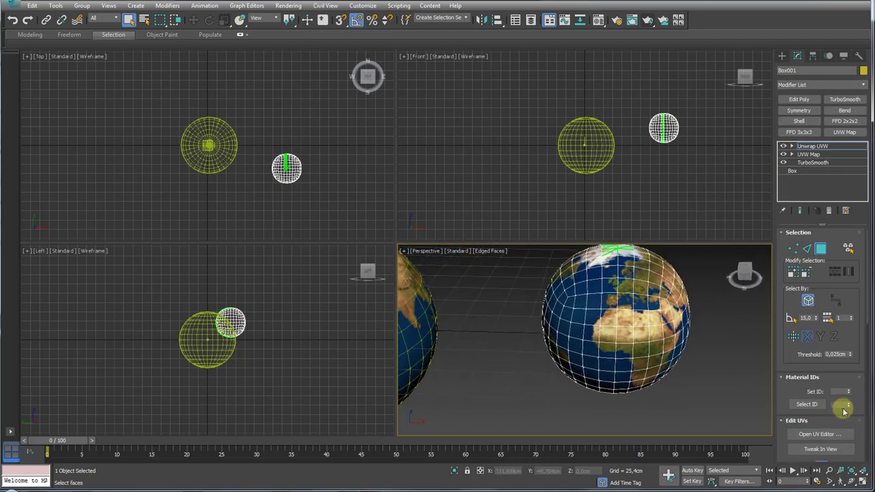
Step: Show the globe's UVs in the UV editor over the Map #23 (terra.jpg) background
{"action": "left_click", "coordinate": [820, 435]}
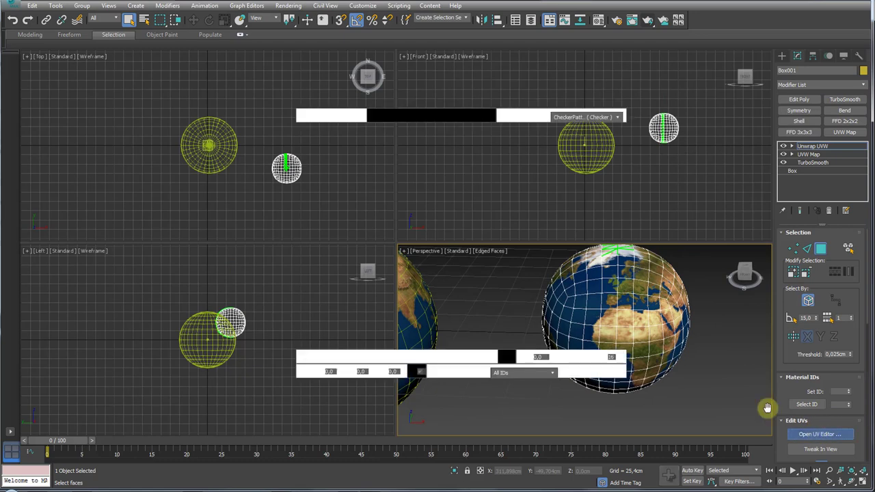
{"action": "scroll", "coordinate": [192, 209], "scroll_direction": "down", "scroll_amount": 3}
{"action": "scroll", "coordinate": [164, 178], "scroll_direction": "up", "scroll_amount": 2}
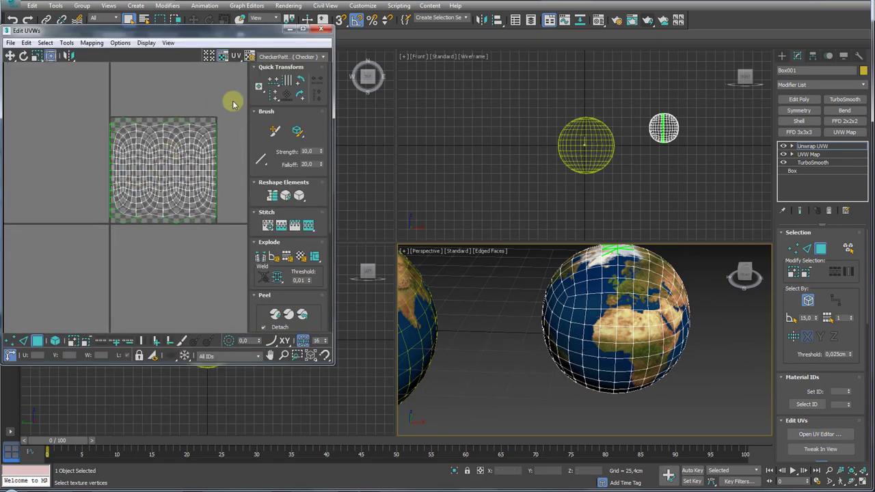
{"action": "left_click", "coordinate": [293, 57]}
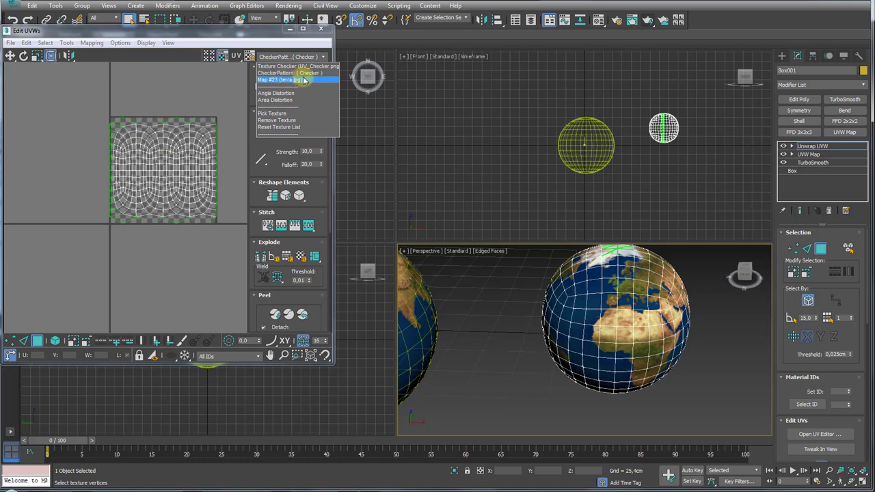
{"action": "left_click", "coordinate": [301, 80]}
{"action": "scroll", "coordinate": [178, 188], "scroll_direction": "down", "scroll_amount": 3}
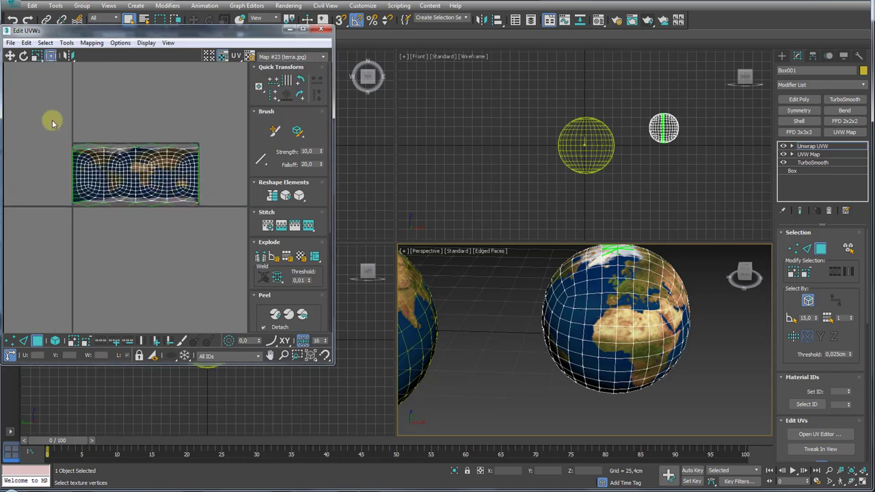
Step: Test-move the globe's whole UV block, then undo the move
{"action": "left_click", "coordinate": [166, 172]}
{"action": "left_click_drag", "start_coordinate": [166, 171], "coordinate": [166, 244]}
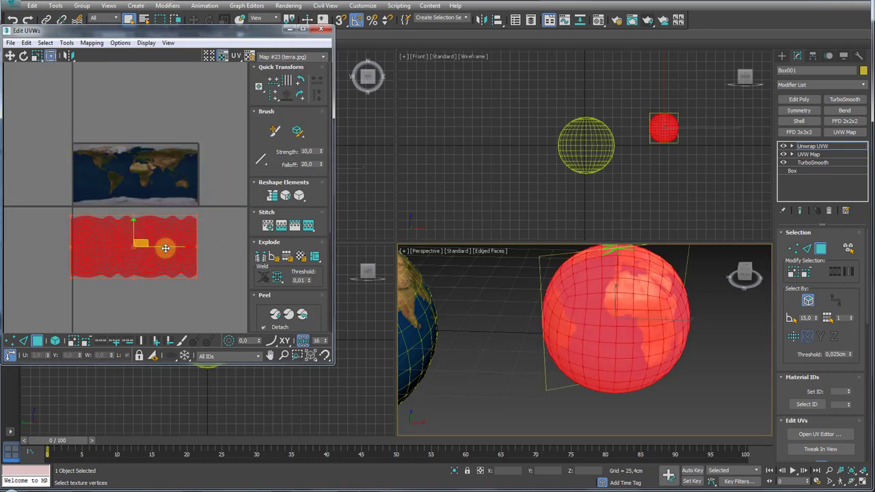
{"action": "key", "text": "ctrl+z"}
{"action": "scroll", "coordinate": [182, 195], "scroll_direction": "up", "scroll_amount": 1}
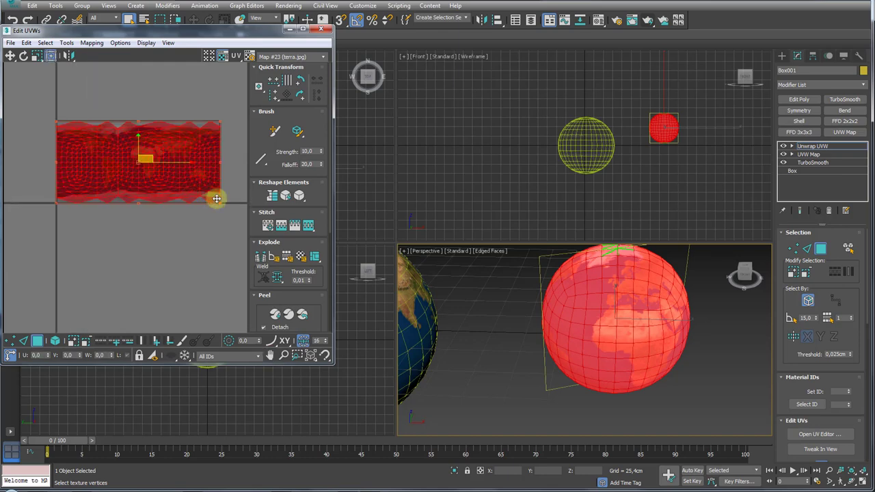
Step: Close the UV editor and orbit the view to show both spheres
{"action": "left_click", "coordinate": [320, 29]}
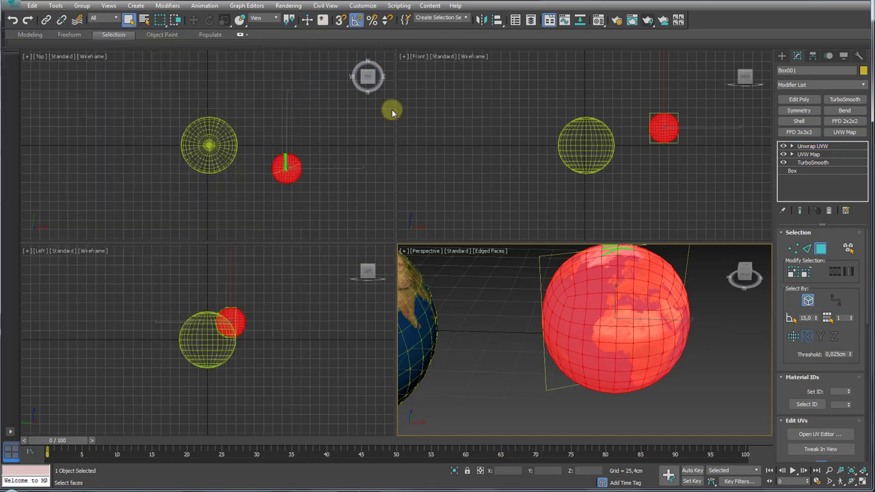
{"action": "scroll", "coordinate": [606, 312], "scroll_direction": "down", "scroll_amount": 4}
{"action": "middle_click_drag", "start_coordinate": [606, 312], "coordinate": [643, 328], "text": "alt"}
{"action": "scroll", "coordinate": [587, 304], "scroll_direction": "down", "scroll_amount": 3}
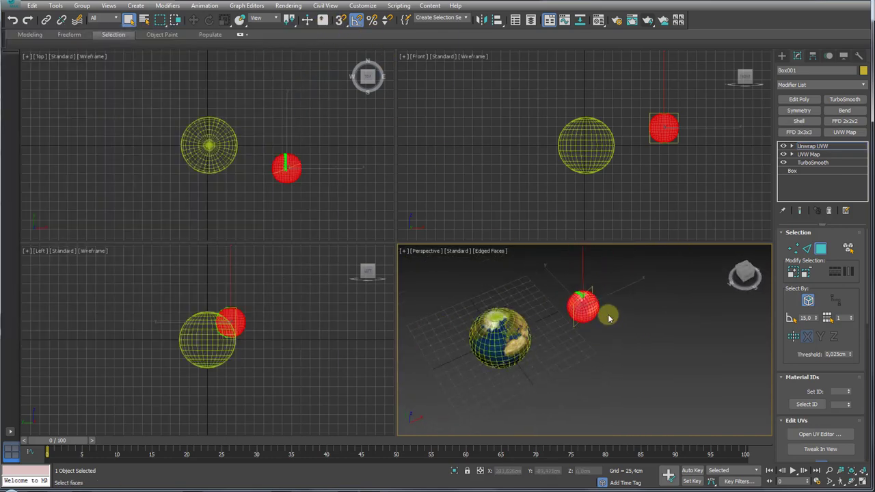
{"action": "scroll", "coordinate": [588, 304], "scroll_direction": "down", "scroll_amount": 3}
{"action": "right_click", "coordinate": [590, 299]}
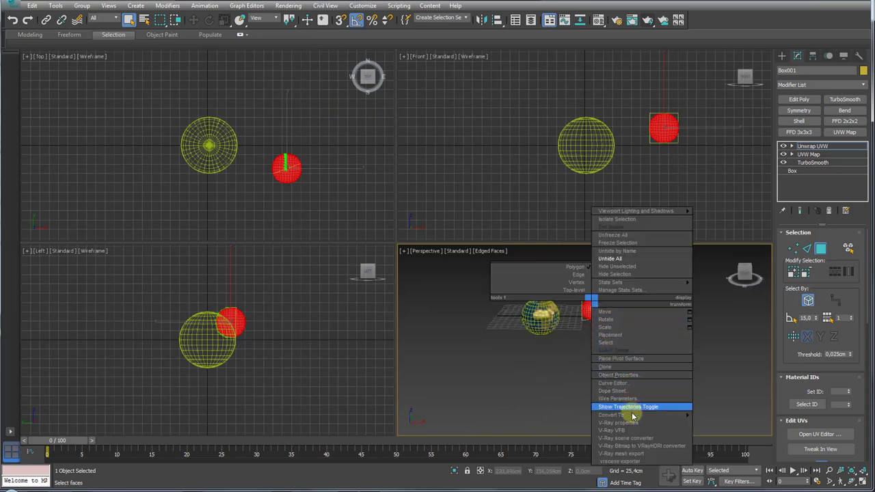
Step: Convert the small globe to an Editable Poly, collapsing its modifiers
{"action": "left_click", "coordinate": [709, 419]}
{"action": "scroll", "coordinate": [578, 313], "scroll_direction": "up", "scroll_amount": 5}
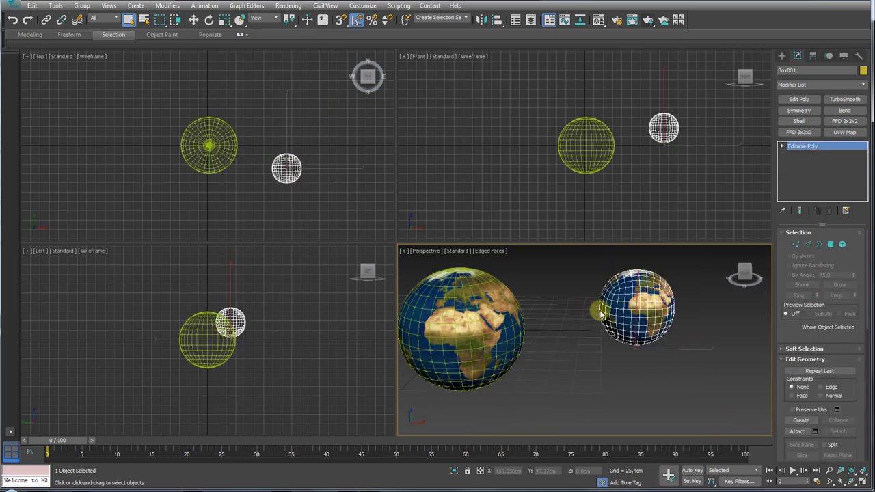
{"action": "scroll", "coordinate": [596, 308], "scroll_direction": "up", "scroll_amount": 2}
{"action": "scroll", "coordinate": [596, 308], "scroll_direction": "down", "scroll_amount": 3}
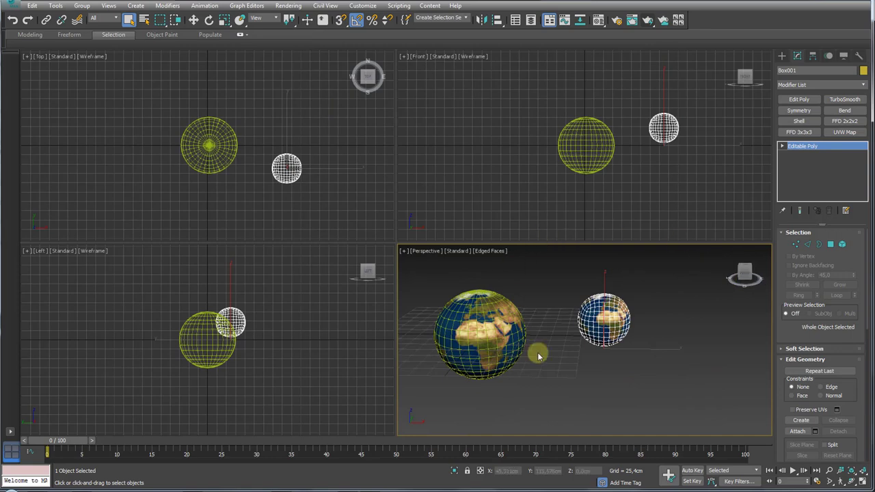
Step: Maximize the Perspective viewport and rotate the large Earth globe (Sphere001)
{"action": "left_click", "coordinate": [862, 481]}
{"action": "left_click", "coordinate": [403, 241]}
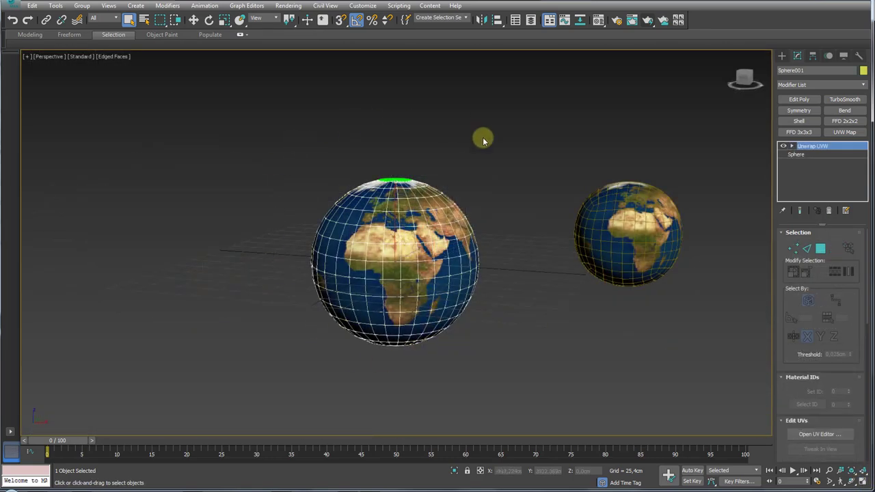
{"action": "key", "text": "e"}
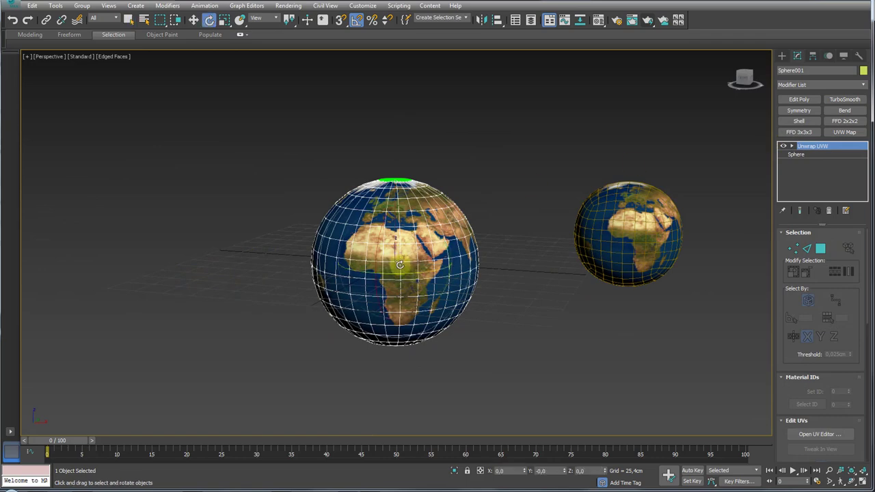
{"action": "mouse_move", "coordinate": [401, 263]}
{"action": "left_mouse_down"}
{"action": "mouse_move", "coordinate": [401, 227]}
{"action": "mouse_move", "coordinate": [403, 271]}
{"action": "mouse_move", "coordinate": [488, 322]}
{"action": "left_mouse_up"}
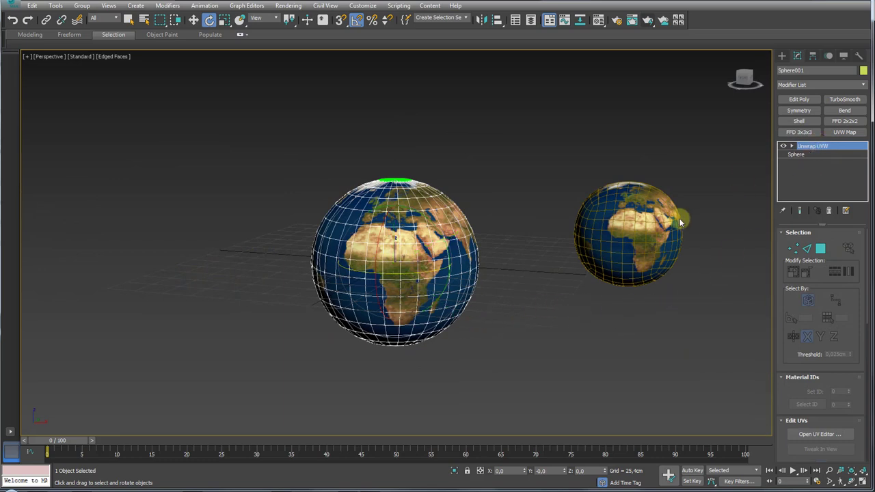
Step: Select the small globe and rotate it to reorient its texture
{"action": "left_click", "coordinate": [656, 216]}
{"action": "middle_click_drag", "start_coordinate": [687, 230], "coordinate": [577, 232]}
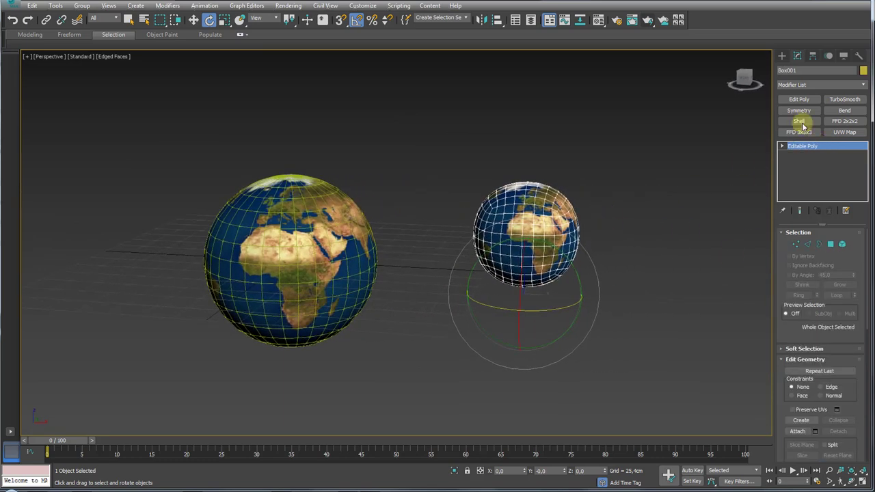
{"action": "mouse_move", "coordinate": [539, 281]}
{"action": "left_mouse_down"}
{"action": "mouse_move", "coordinate": [507, 249]}
{"action": "mouse_move", "coordinate": [540, 299]}
{"action": "left_mouse_up"}
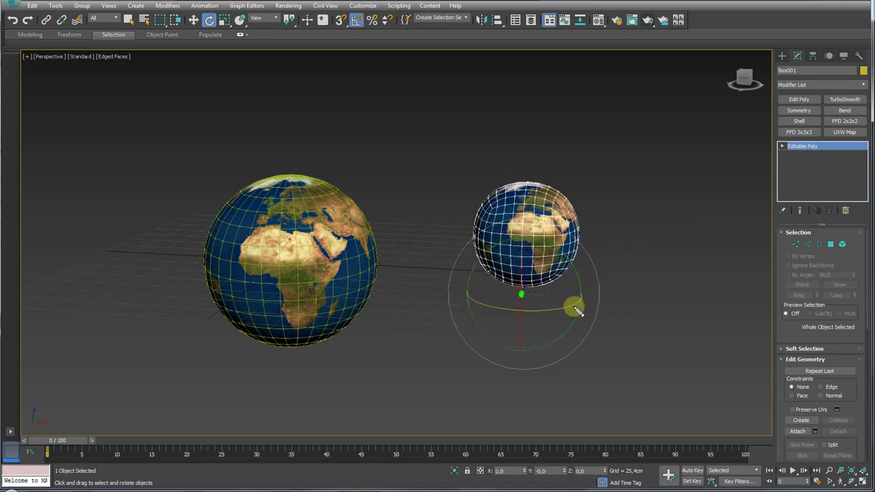
{"action": "left_click_drag", "start_coordinate": [531, 297], "coordinate": [535, 250]}
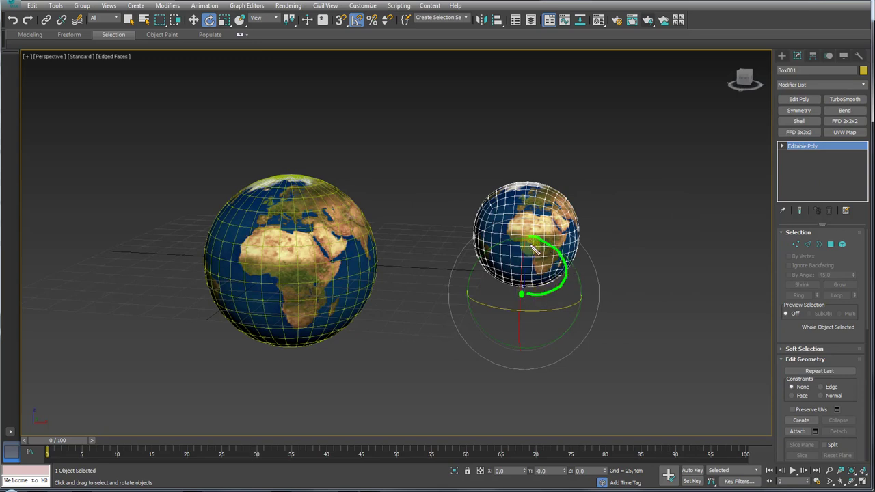
{"action": "mouse_move", "coordinate": [580, 229]}
{"action": "left_mouse_down"}
{"action": "mouse_move", "coordinate": [494, 191]}
{"action": "mouse_move", "coordinate": [573, 200]}
{"action": "left_mouse_up"}
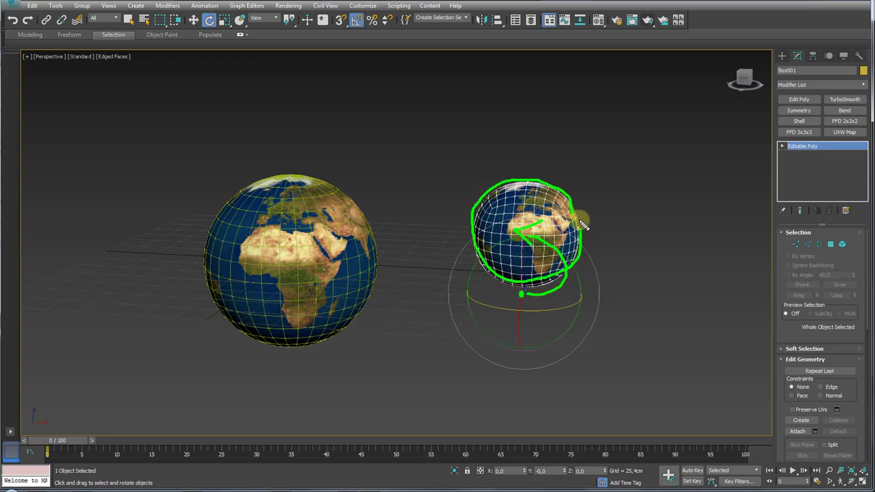
{"action": "key", "text": "Escape"}
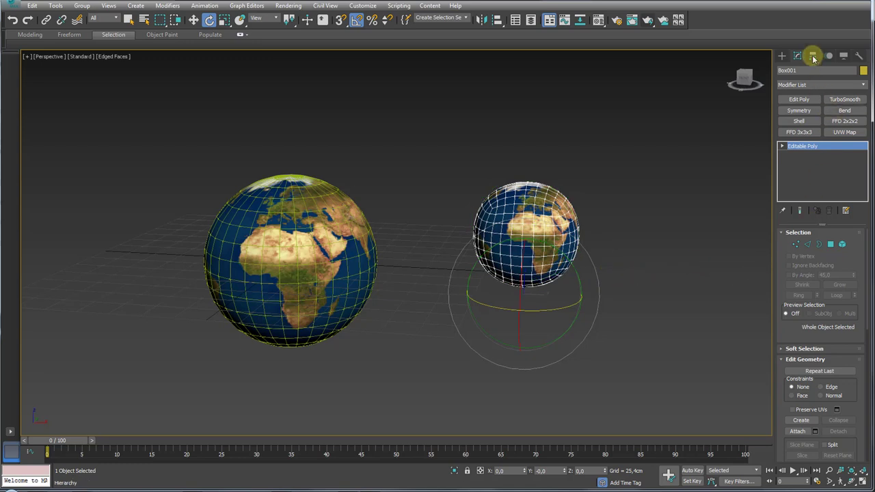
Step: Centre the small globe's pivot using Affect Pivot Only and Center to Object
{"action": "left_click", "coordinate": [813, 58]}
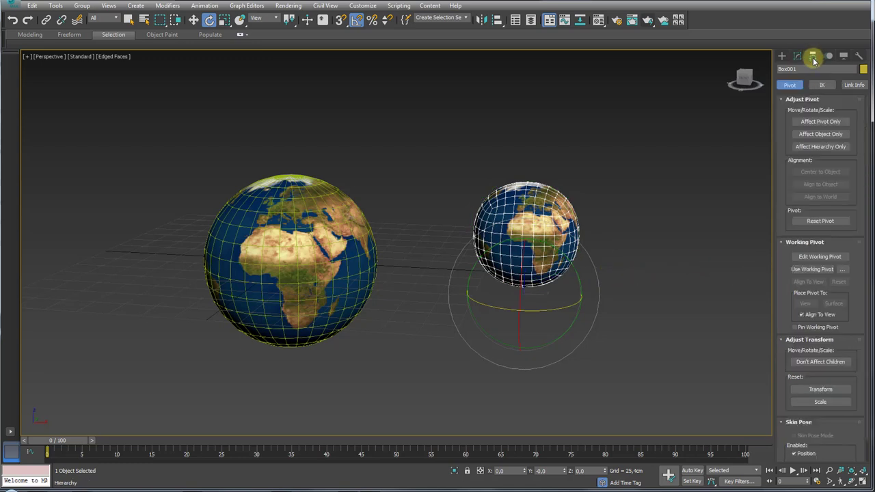
{"action": "left_click", "coordinate": [818, 122]}
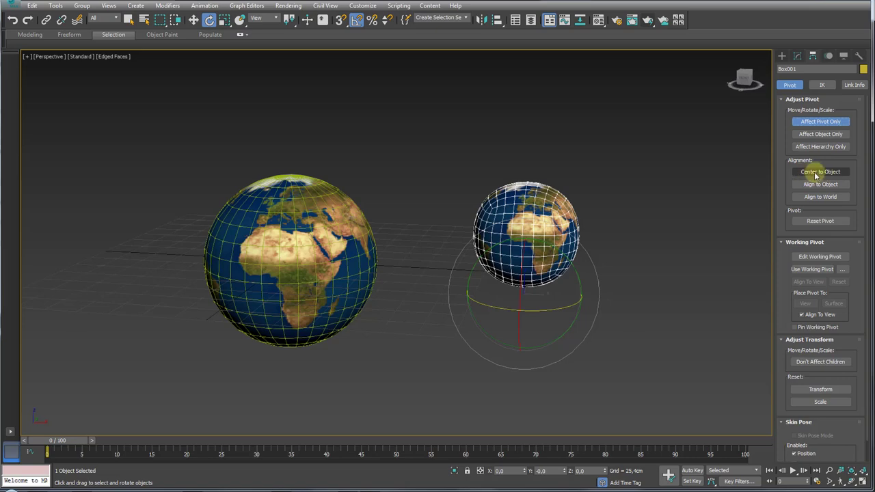
{"action": "left_click", "coordinate": [820, 173]}
{"action": "left_click_drag", "start_coordinate": [535, 277], "coordinate": [558, 273]}
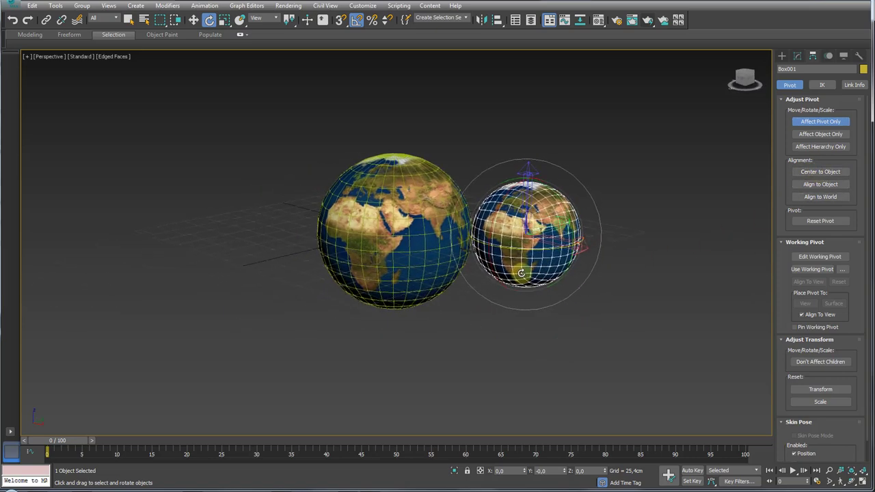
{"action": "left_click", "coordinate": [821, 123]}
Step: Rotate the small globe about its new centre and orbit to face both globes
{"action": "mouse_move", "coordinate": [531, 231]}
{"action": "left_mouse_down"}
{"action": "mouse_move", "coordinate": [643, 225]}
{"action": "mouse_move", "coordinate": [538, 337]}
{"action": "mouse_move", "coordinate": [434, 199]}
{"action": "mouse_move", "coordinate": [621, 225]}
{"action": "mouse_move", "coordinate": [549, 351]}
{"action": "mouse_move", "coordinate": [380, 196]}
{"action": "mouse_move", "coordinate": [581, 209]}
{"action": "left_mouse_up"}
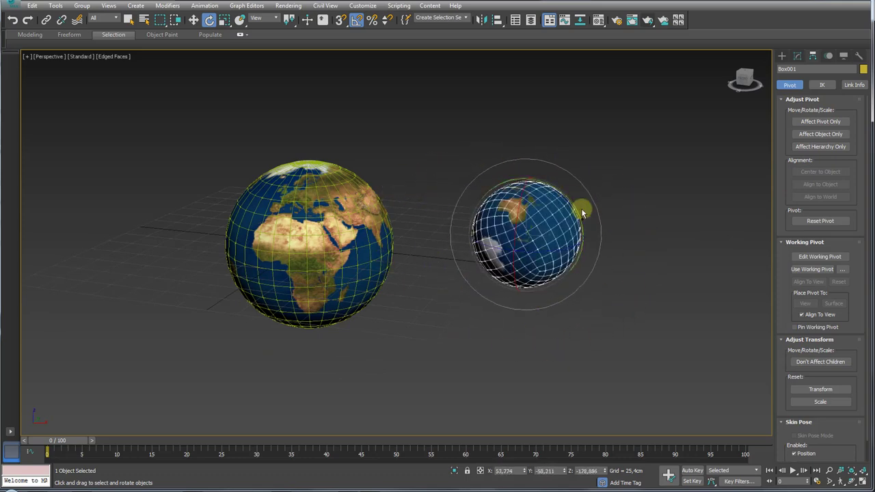
{"action": "scroll", "coordinate": [424, 225], "scroll_direction": "down", "scroll_amount": 4}
{"action": "scroll", "coordinate": [363, 214], "scroll_direction": "down", "scroll_amount": 3}
{"action": "scroll", "coordinate": [423, 194], "scroll_direction": "up", "scroll_amount": 4}
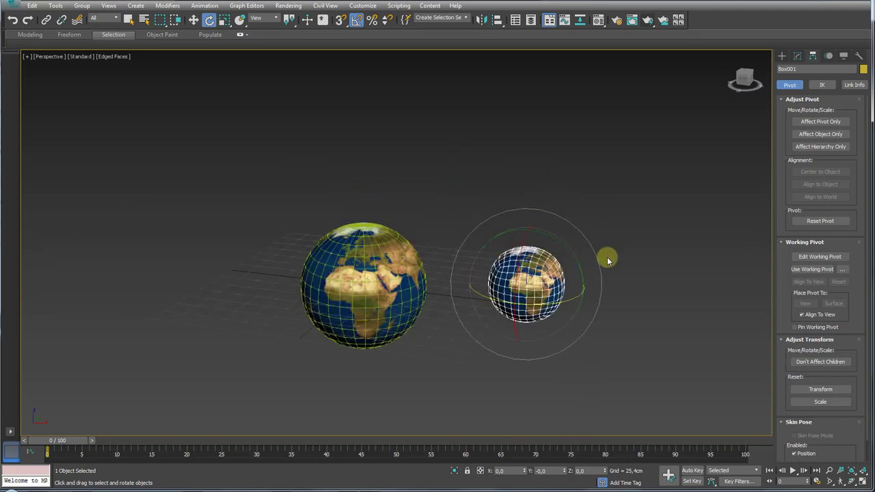
{"action": "mouse_move", "coordinate": [606, 258]}
{"action": "middle_mouse_down", "text": "alt"}
{"action": "mouse_move", "coordinate": [629, 287]}
{"action": "mouse_move", "coordinate": [502, 278]}
{"action": "middle_mouse_up", "text": "alt"}
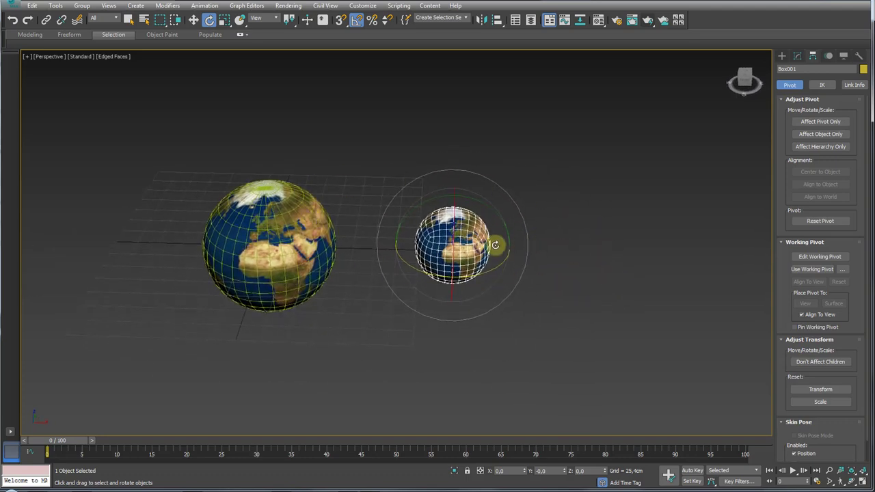
{"action": "mouse_move", "coordinate": [495, 245]}
{"action": "middle_mouse_down", "text": "alt"}
{"action": "mouse_move", "coordinate": [483, 227]}
{"action": "mouse_move", "coordinate": [495, 246]}
{"action": "mouse_move", "coordinate": [561, 230]}
{"action": "mouse_move", "coordinate": [469, 239]}
{"action": "middle_mouse_up", "text": "alt"}
{"action": "scroll", "coordinate": [484, 228], "scroll_direction": "up", "scroll_amount": 3}
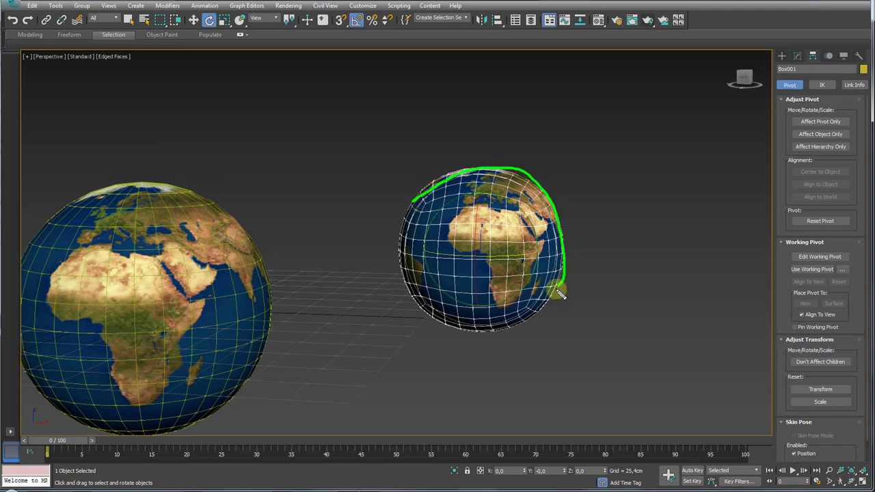
Step: Add a Spherify modifier to the small globe, toggling it to compare shapes
{"action": "left_click", "coordinate": [798, 56]}
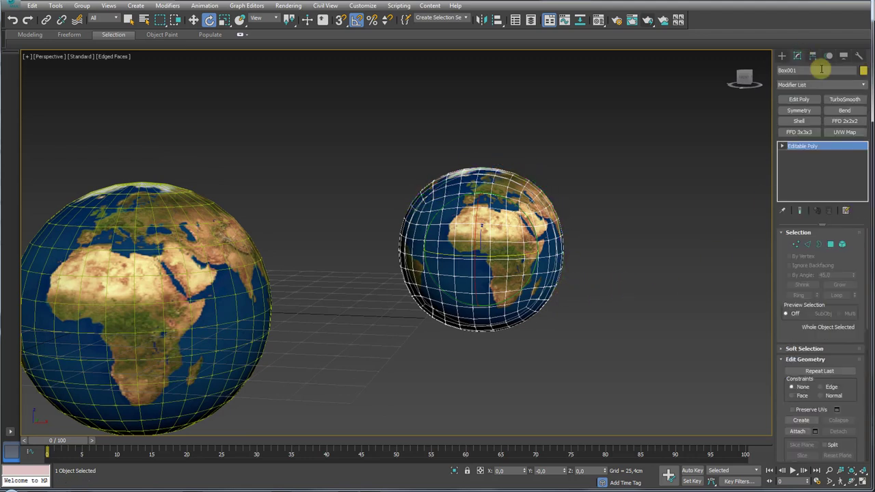
{"action": "left_click", "coordinate": [863, 84]}
{"action": "left_click_drag", "start_coordinate": [865, 107], "coordinate": [865, 316]}
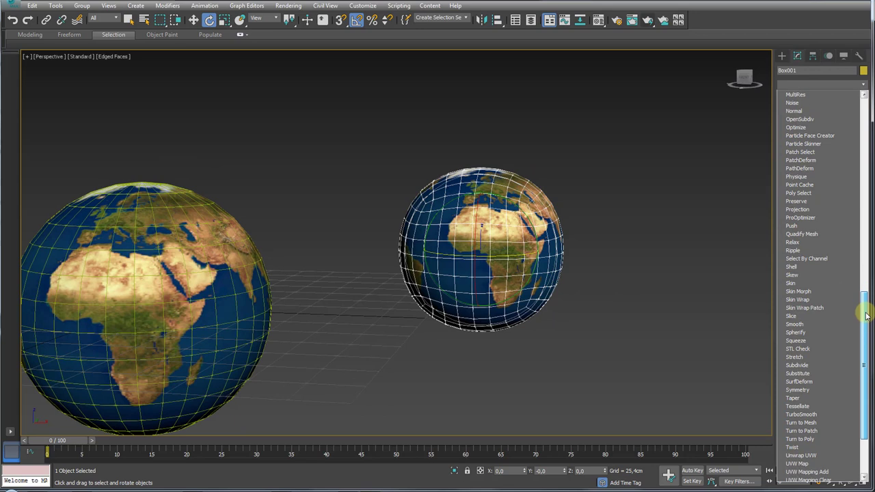
{"action": "left_click", "coordinate": [805, 334]}
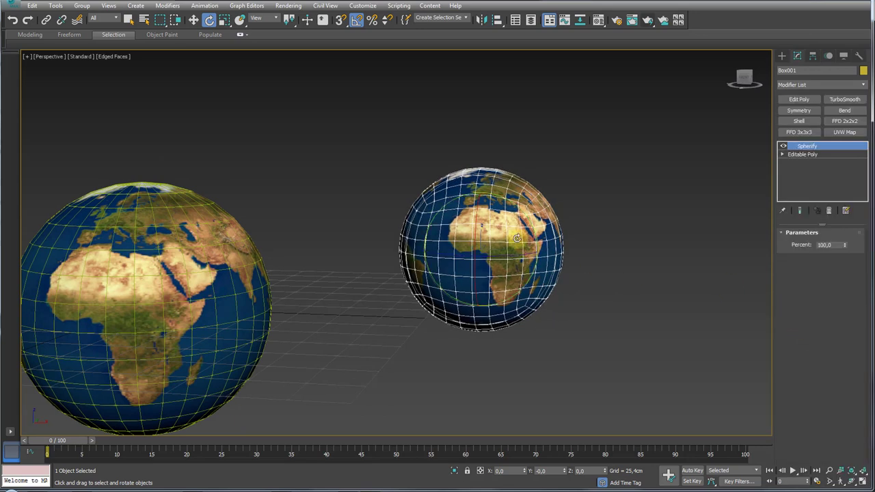
{"action": "left_click", "coordinate": [784, 147]}
{"action": "left_click", "coordinate": [784, 147]}
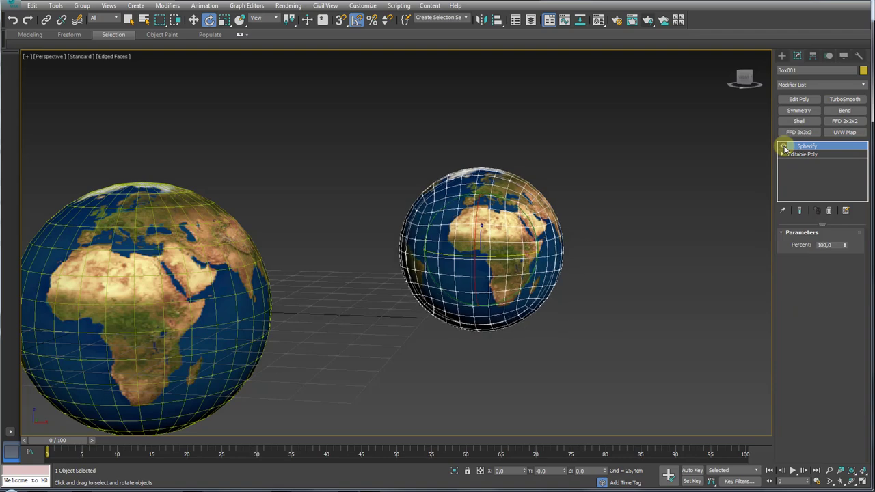
{"action": "left_click", "coordinate": [783, 147]}
{"action": "left_click", "coordinate": [783, 147]}
{"action": "left_click", "coordinate": [784, 147]}
{"action": "left_click", "coordinate": [783, 147]}
{"action": "left_click", "coordinate": [784, 147]}
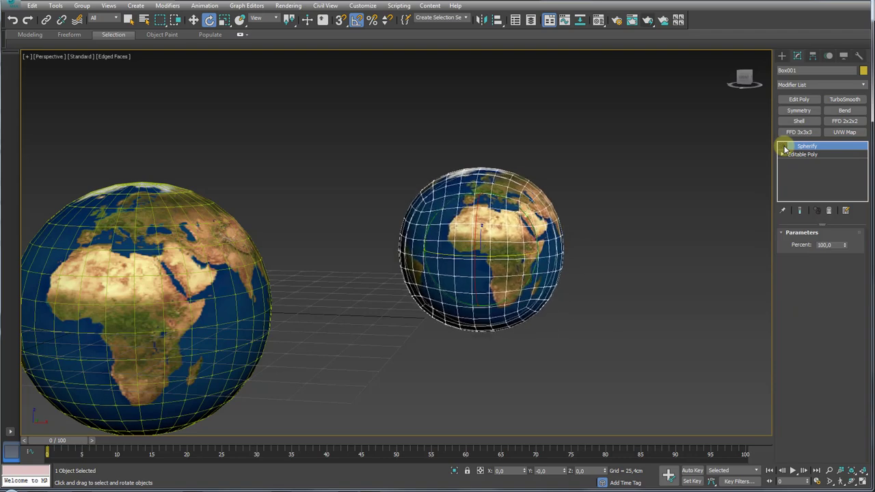
{"action": "left_click", "coordinate": [783, 147]}
{"action": "left_click", "coordinate": [783, 147]}
{"action": "left_click", "coordinate": [783, 147]}
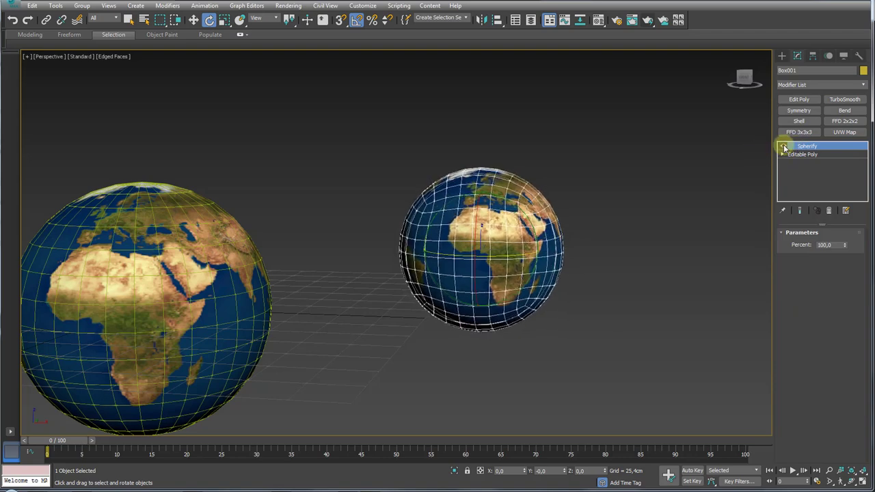
Step: Shift-move a copy of the small globe to its right as Box002
{"action": "scroll", "coordinate": [488, 219], "scroll_direction": "down", "scroll_amount": 5}
{"action": "scroll", "coordinate": [654, 355], "scroll_direction": "down", "scroll_amount": 3}
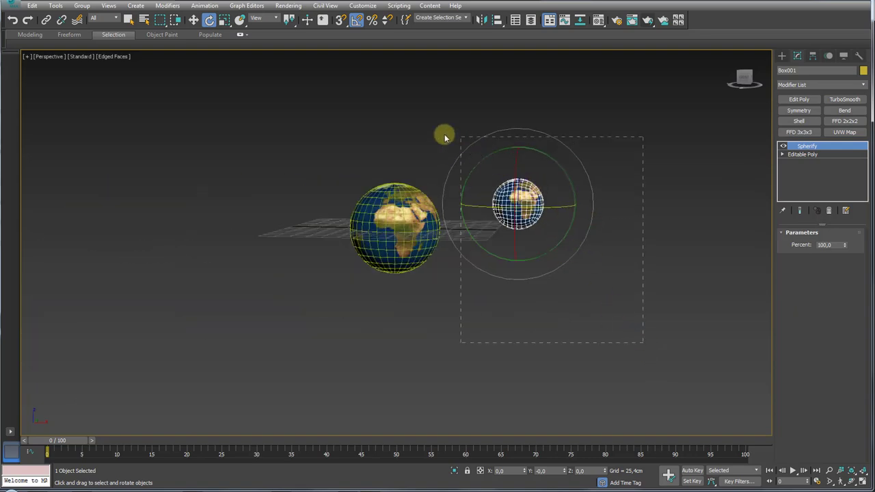
{"action": "left_click_drag", "start_coordinate": [382, 122], "coordinate": [383, 123]}
{"action": "middle_click_drag", "start_coordinate": [479, 178], "coordinate": [547, 218], "text": "alt"}
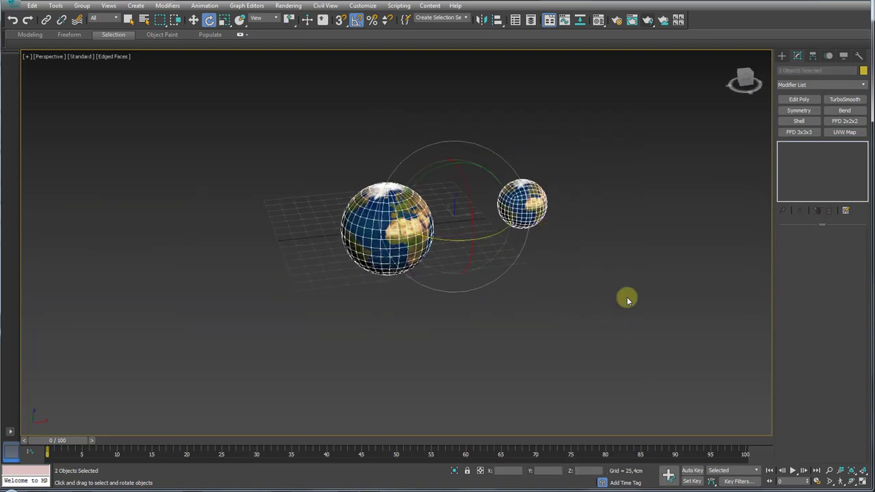
{"action": "left_click", "coordinate": [611, 265]}
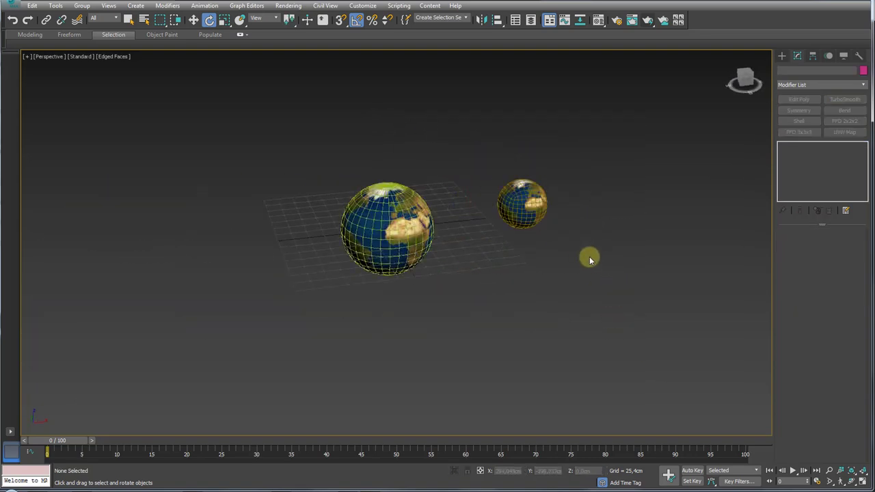
{"action": "left_click", "coordinate": [507, 196]}
{"action": "key", "text": "w"}
{"action": "middle_click_drag", "start_coordinate": [565, 205], "coordinate": [547, 237], "text": "alt"}
{"action": "left_click_drag", "start_coordinate": [558, 203], "coordinate": [604, 204], "text": "shift"}
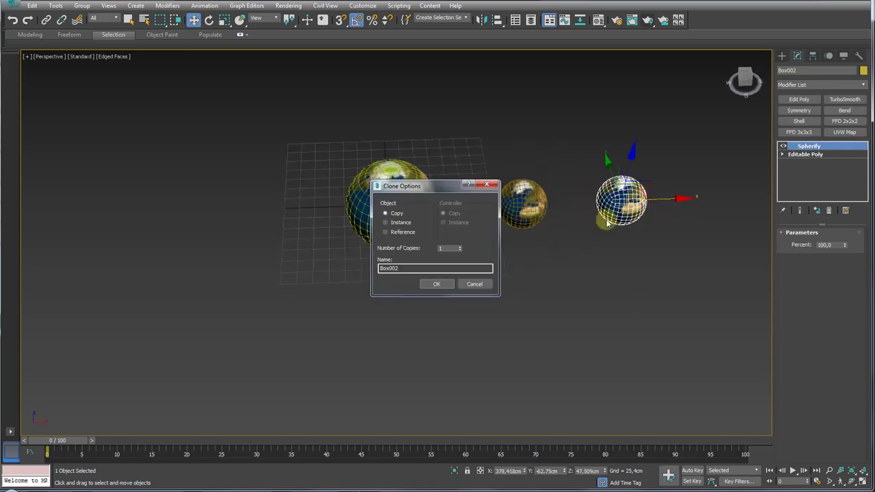
{"action": "left_click", "coordinate": [437, 283]}
{"action": "scroll", "coordinate": [478, 283], "scroll_direction": "up", "scroll_amount": 4}
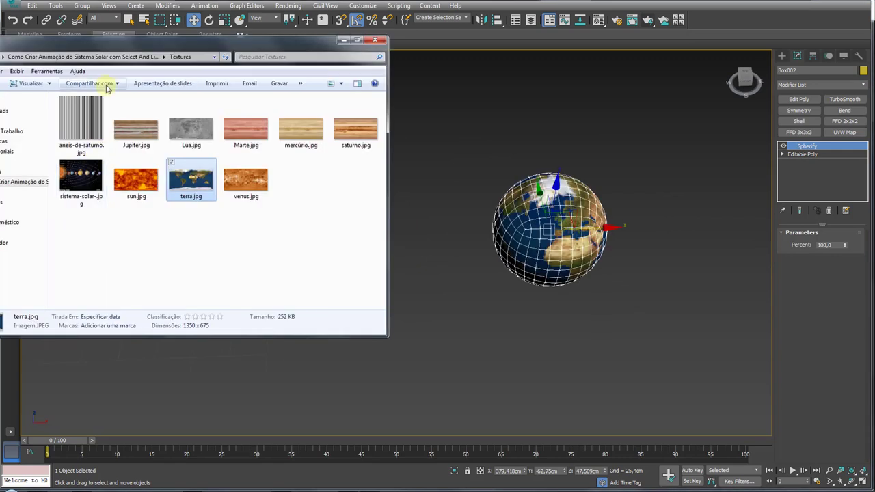
Step: Drag sun.jpg from the Textures folder onto the copied globe
{"action": "left_click_drag", "start_coordinate": [368, 226], "coordinate": [59, 97]}
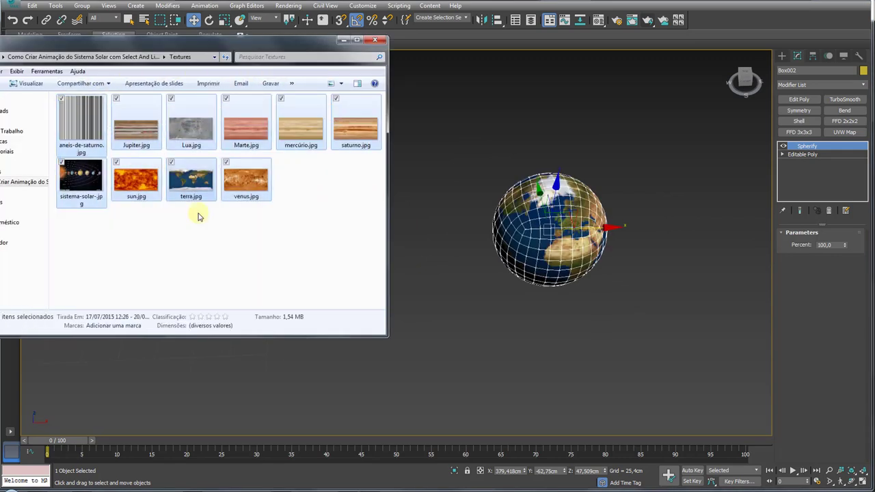
{"action": "left_click", "coordinate": [247, 295]}
{"action": "left_click_drag", "start_coordinate": [140, 190], "coordinate": [545, 273]}
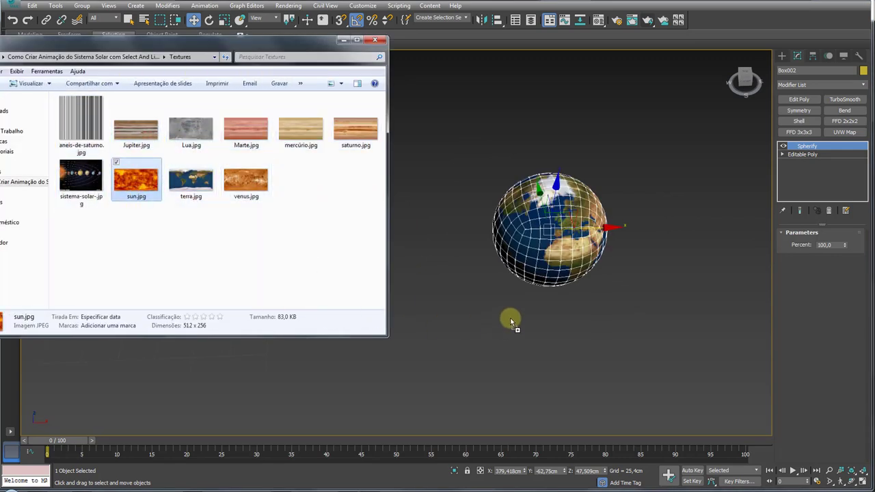
{"action": "left_click", "coordinate": [545, 274]}
{"action": "middle_click_drag", "start_coordinate": [512, 268], "coordinate": [438, 264], "text": "alt"}
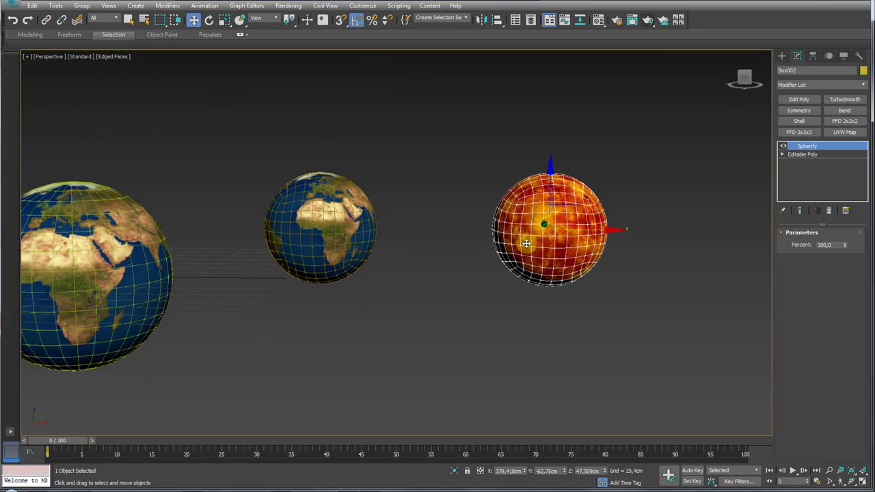
Step: Replace the copied globe's texture with venus.jpg from the same folder
{"action": "key", "text": "alt+Tab"}
{"action": "left_click_drag", "start_coordinate": [249, 190], "coordinate": [574, 259]}
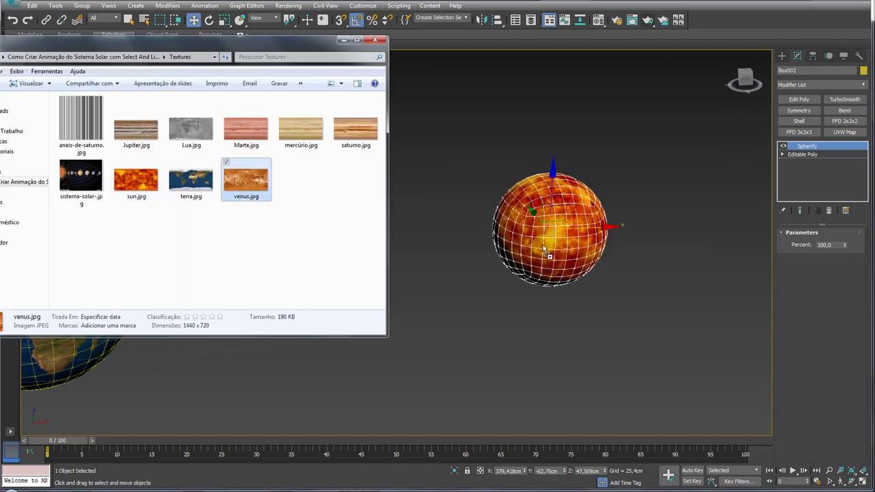
{"action": "middle_click_drag", "start_coordinate": [599, 295], "coordinate": [695, 301]}
{"action": "scroll", "coordinate": [695, 301], "scroll_direction": "down", "scroll_amount": 2}
{"action": "scroll", "coordinate": [668, 299], "scroll_direction": "down", "scroll_amount": 3}
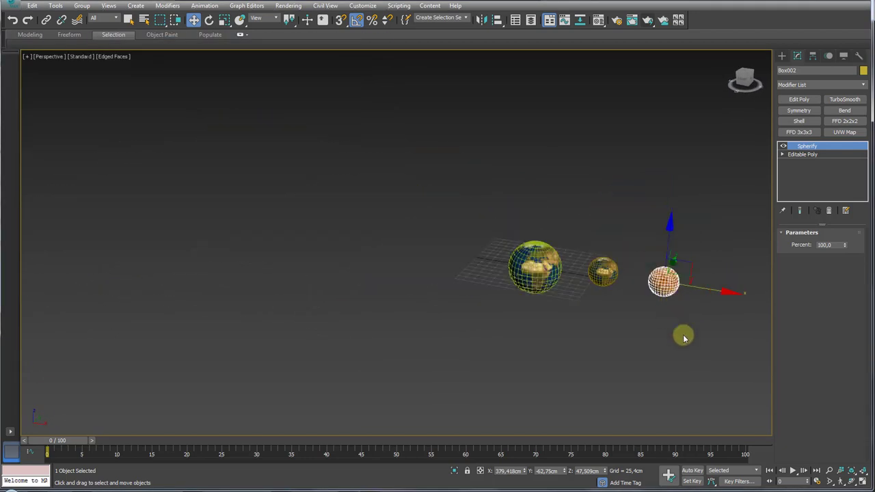
{"action": "left_click", "coordinate": [525, 273], "text": "ctrl"}
{"action": "left_click", "coordinate": [601, 276], "text": "ctrl"}
{"action": "middle_click_drag", "start_coordinate": [618, 303], "coordinate": [479, 266]}
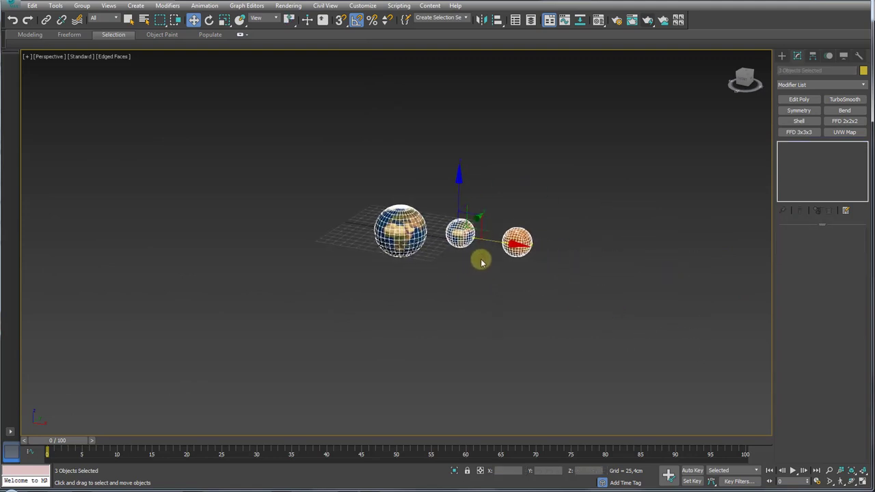
{"action": "key", "text": "Delete"}
{"action": "scroll", "coordinate": [441, 256], "scroll_direction": "up", "scroll_amount": 3}
{"action": "right_click", "coordinate": [445, 256]}
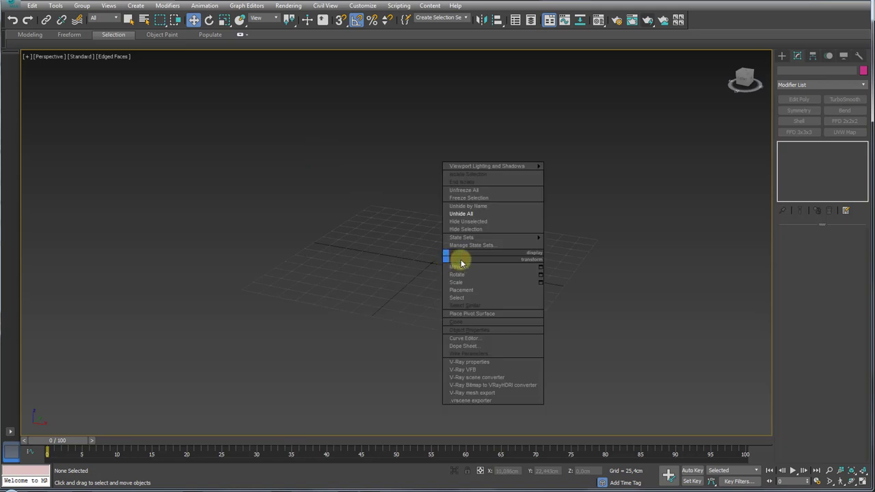
{"action": "left_click", "coordinate": [462, 214]}
{"action": "scroll", "coordinate": [492, 259], "scroll_direction": "down", "scroll_amount": 4}
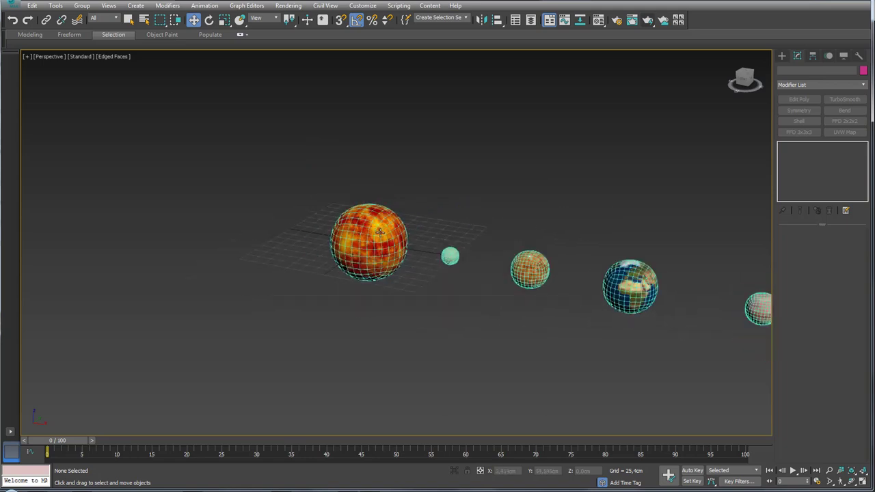
{"action": "middle_click_drag", "start_coordinate": [492, 260], "coordinate": [515, 283], "text": "alt"}
{"action": "left_click_drag", "start_coordinate": [632, 303], "coordinate": [279, 157]}
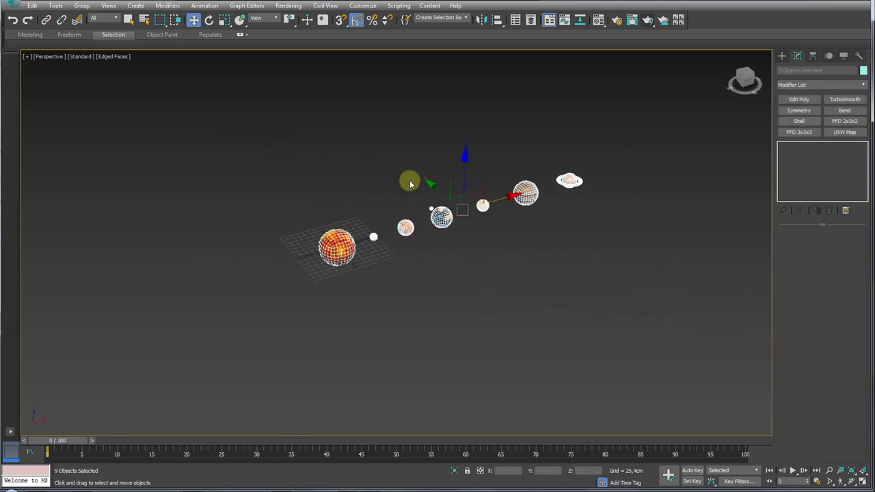
{"action": "middle_click_drag", "start_coordinate": [453, 229], "coordinate": [354, 269], "text": "alt"}
{"action": "scroll", "coordinate": [355, 264], "scroll_direction": "up", "scroll_amount": 3}
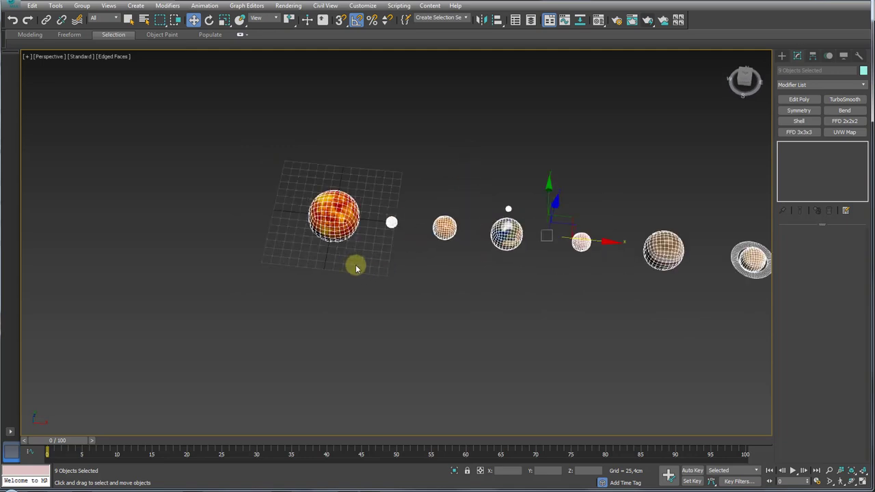
{"action": "scroll", "coordinate": [339, 252], "scroll_direction": "up", "scroll_amount": 2}
{"action": "left_click", "coordinate": [315, 226]}
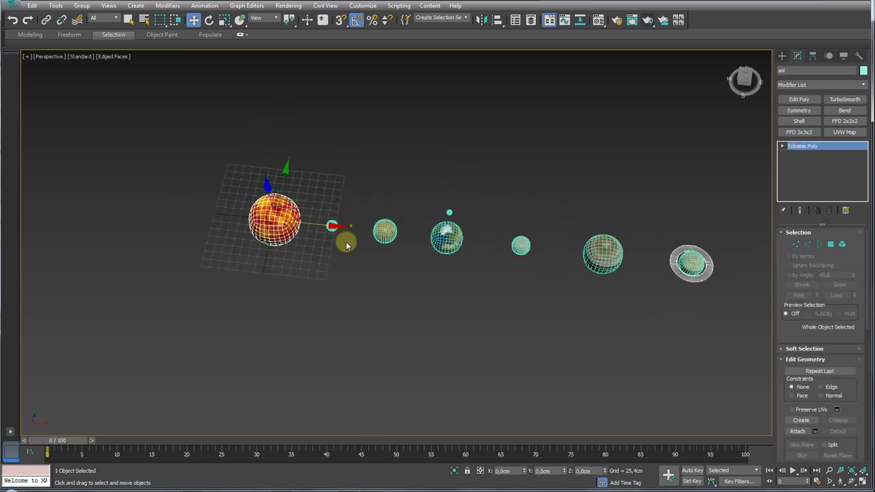
{"action": "left_click", "coordinate": [384, 232]}
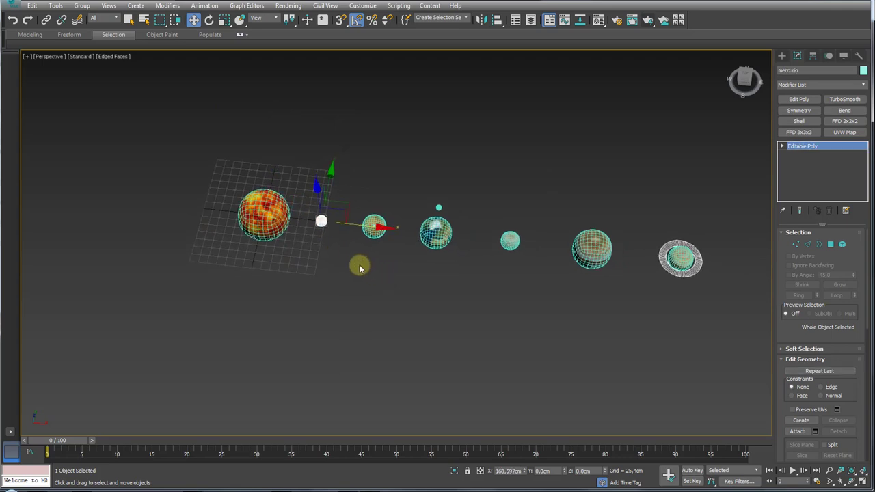
{"action": "key", "text": "F4"}
{"action": "mouse_move", "coordinate": [361, 270]}
{"action": "middle_mouse_down"}
{"action": "mouse_move", "coordinate": [330, 256]}
{"action": "mouse_move", "coordinate": [353, 258]}
{"action": "mouse_move", "coordinate": [329, 259]}
{"action": "middle_mouse_up"}
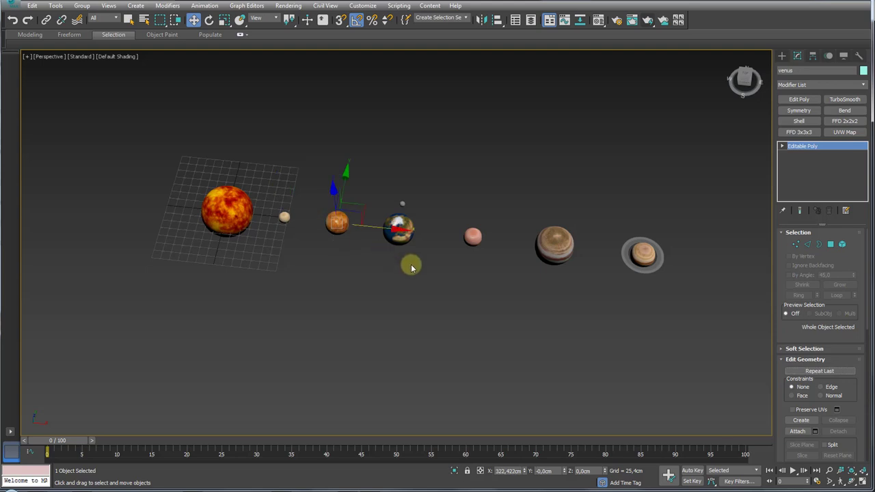
{"action": "left_click", "coordinate": [386, 229]}
{"action": "scroll", "coordinate": [395, 206], "scroll_direction": "up", "scroll_amount": 4}
{"action": "left_click", "coordinate": [396, 205]}
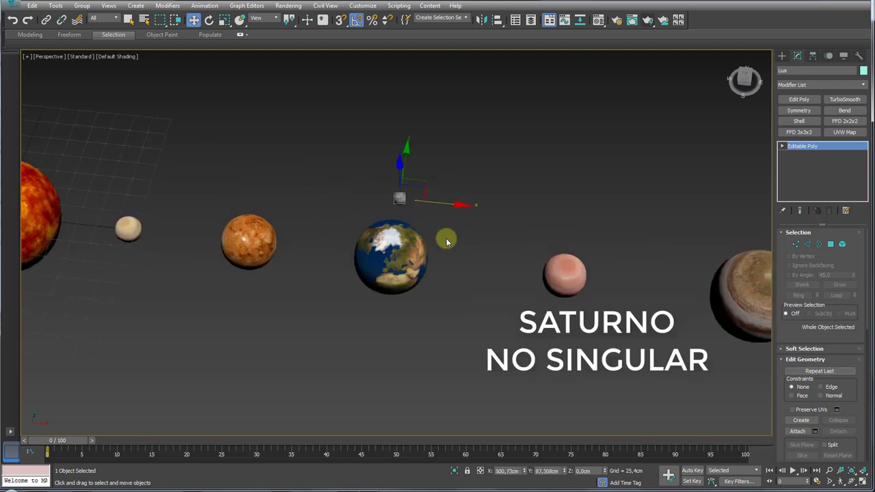
{"action": "middle_click_drag", "start_coordinate": [445, 239], "coordinate": [357, 173]}
Step: Select Saturn's rings among the outer planets
{"action": "scroll", "coordinate": [358, 259], "scroll_direction": "down", "scroll_amount": 2}
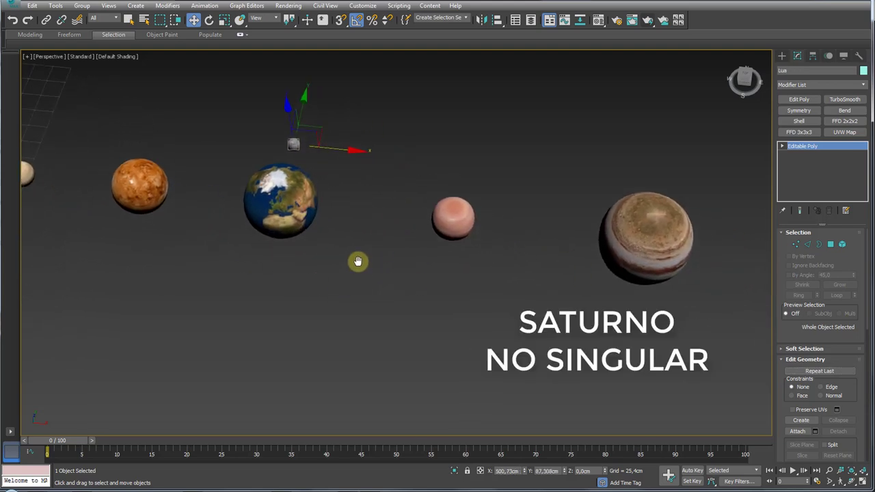
{"action": "scroll", "coordinate": [362, 257], "scroll_direction": "down", "scroll_amount": 2}
{"action": "left_click", "coordinate": [412, 224]}
{"action": "left_click", "coordinate": [544, 270]}
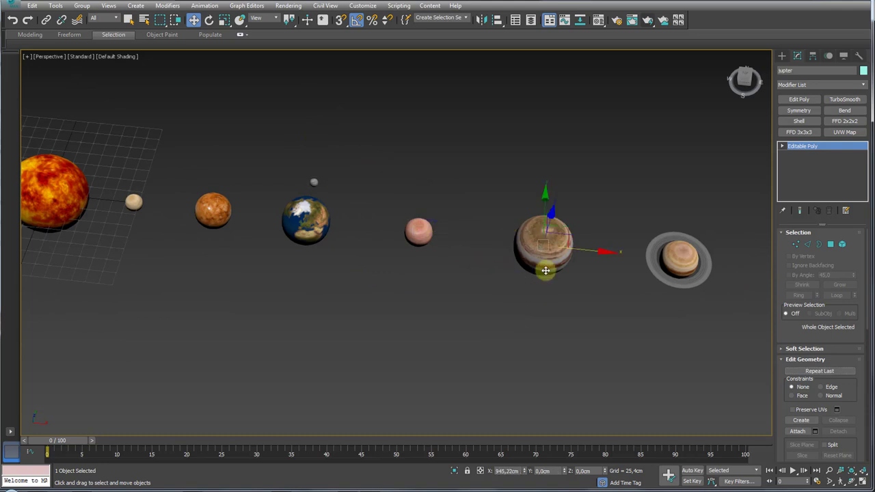
{"action": "mouse_move", "coordinate": [619, 305]}
{"action": "middle_mouse_down"}
{"action": "mouse_move", "coordinate": [542, 282]}
{"action": "mouse_move", "coordinate": [574, 203]}
{"action": "mouse_move", "coordinate": [531, 209]}
{"action": "middle_mouse_up"}
{"action": "left_click", "coordinate": [629, 246]}
{"action": "scroll", "coordinate": [630, 269], "scroll_direction": "up", "scroll_amount": 3}
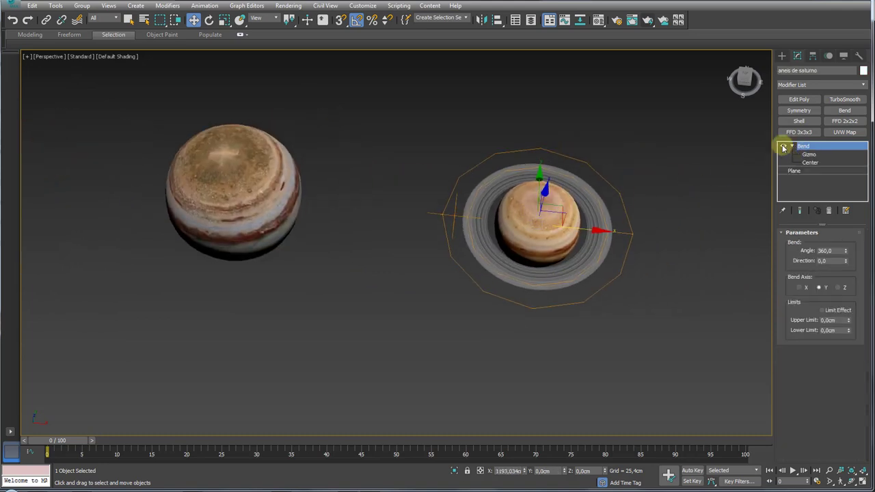
Step: Turn off the rings' Bend and check the aneis-de-saturno.jpg texture in Explorer
{"action": "left_click", "coordinate": [785, 147]}
{"action": "scroll", "coordinate": [675, 207], "scroll_direction": "down", "scroll_amount": 4}
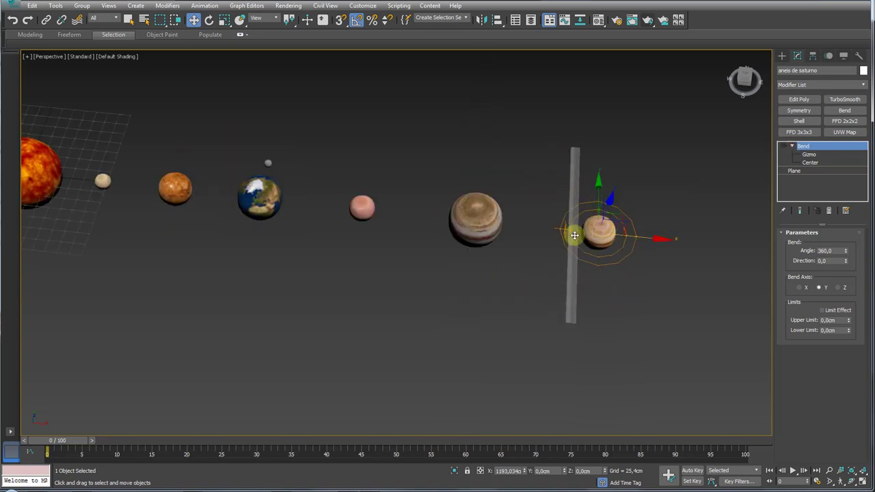
{"action": "left_click", "coordinate": [35, 490]}
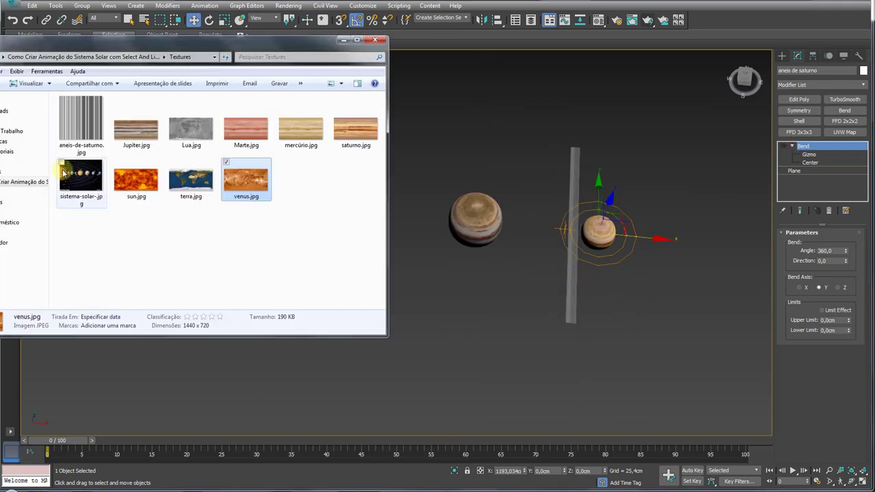
{"action": "left_click", "coordinate": [80, 135]}
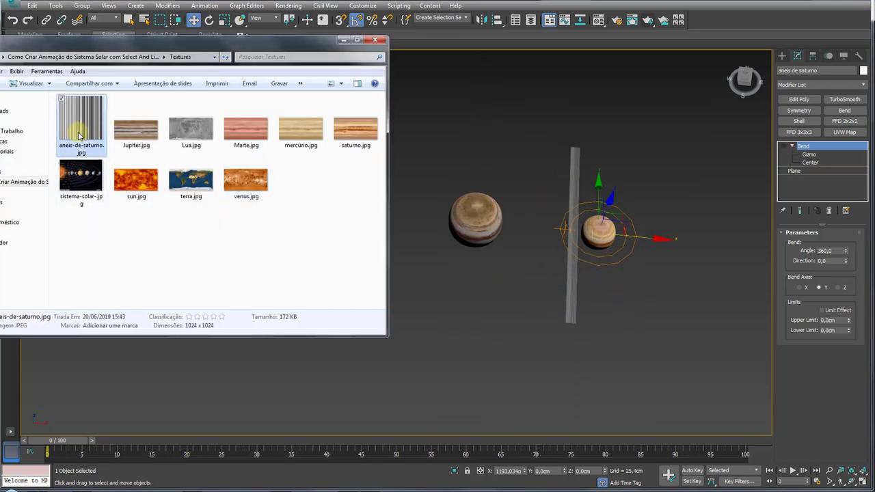
{"action": "left_click", "coordinate": [345, 41]}
Step: Switch the Bend back on, keeping its angle at 360 degrees
{"action": "left_click", "coordinate": [785, 147]}
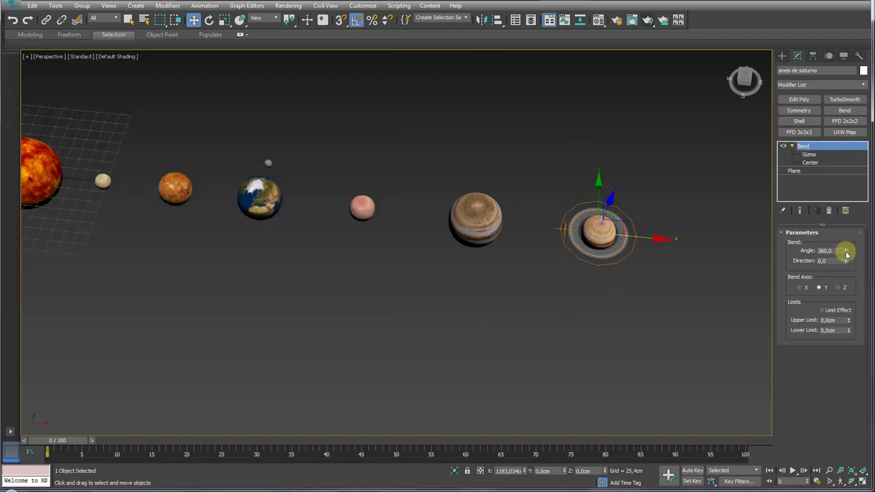
{"action": "mouse_move", "coordinate": [846, 253]}
{"action": "left_mouse_down"}
{"action": "mouse_move", "coordinate": [842, 232]}
{"action": "mouse_move", "coordinate": [855, 299]}
{"action": "mouse_move", "coordinate": [863, 451]}
{"action": "mouse_move", "coordinate": [864, 184]}
{"action": "mouse_move", "coordinate": [820, 445]}
{"action": "mouse_move", "coordinate": [797, 238]}
{"action": "mouse_move", "coordinate": [793, 315]}
{"action": "mouse_move", "coordinate": [799, 299]}
{"action": "mouse_move", "coordinate": [788, 236]}
{"action": "mouse_move", "coordinate": [683, 279]}
{"action": "left_mouse_up"}
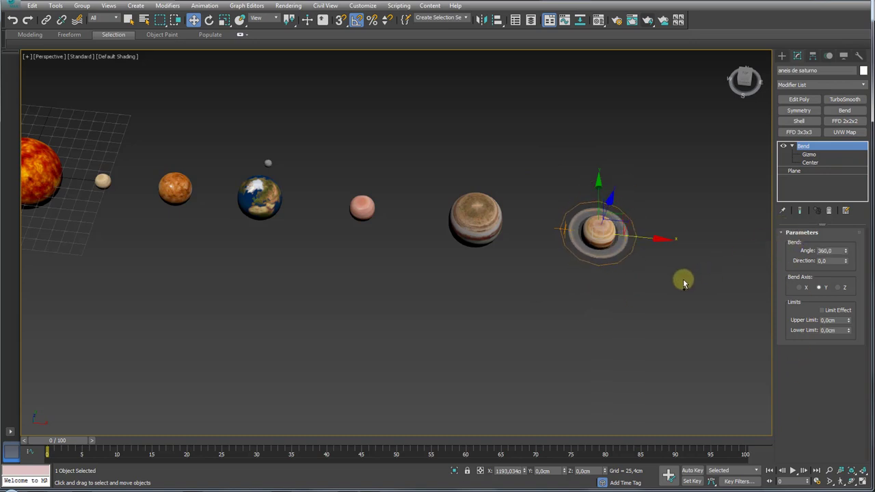
{"action": "scroll", "coordinate": [560, 326], "scroll_direction": "up", "scroll_amount": 2}
{"action": "scroll", "coordinate": [516, 292], "scroll_direction": "up", "scroll_amount": 3}
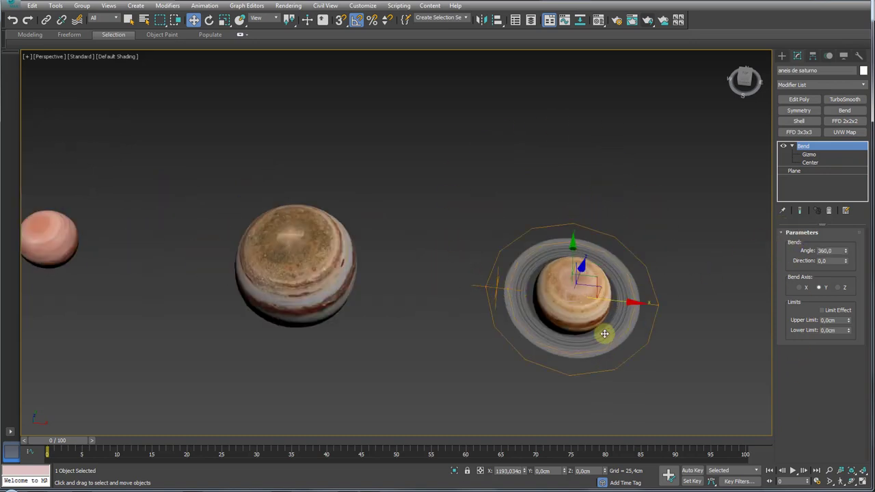
{"action": "mouse_move", "coordinate": [604, 334]}
{"action": "middle_mouse_down", "text": "alt"}
{"action": "mouse_move", "coordinate": [570, 333]}
{"action": "mouse_move", "coordinate": [580, 296]}
{"action": "mouse_move", "coordinate": [611, 312]}
{"action": "mouse_move", "coordinate": [539, 317]}
{"action": "middle_mouse_up", "text": "alt"}
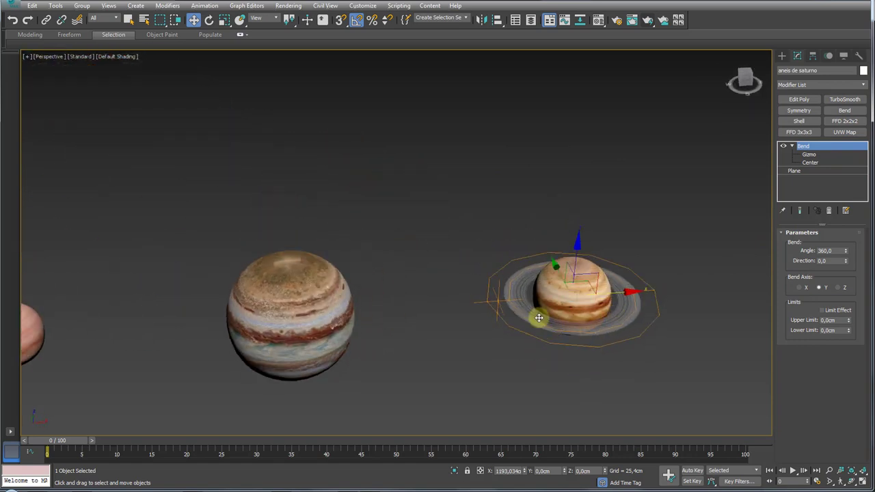
Step: Centre the rings' pivot with Affect Pivot Only and Center to Object, then zoom in on Saturn
{"action": "left_click", "coordinate": [812, 55]}
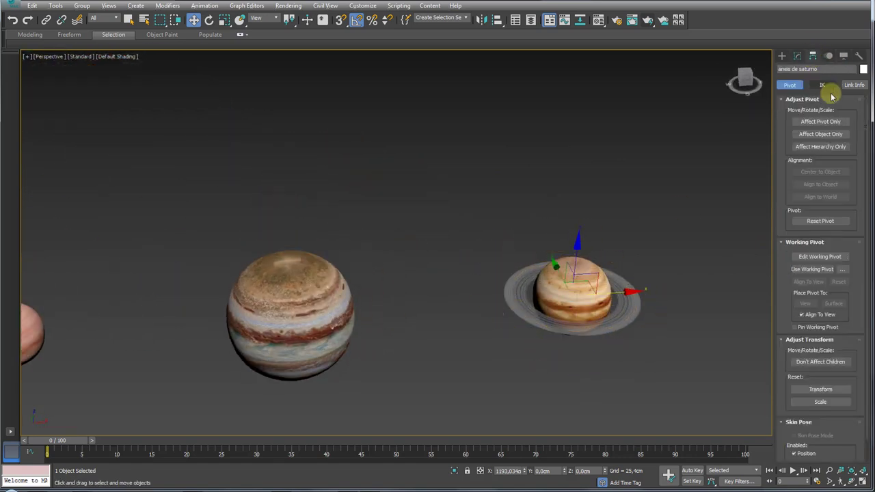
{"action": "left_click", "coordinate": [820, 121]}
{"action": "left_click", "coordinate": [823, 172]}
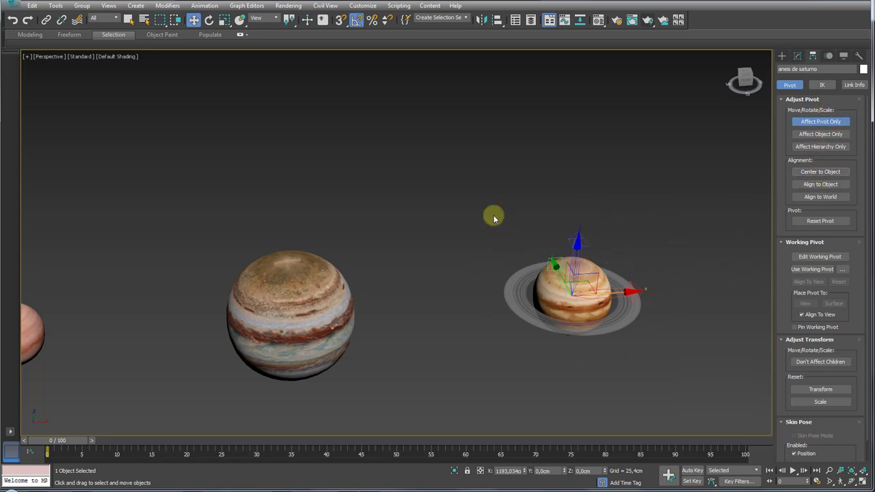
{"action": "left_click", "coordinate": [818, 121]}
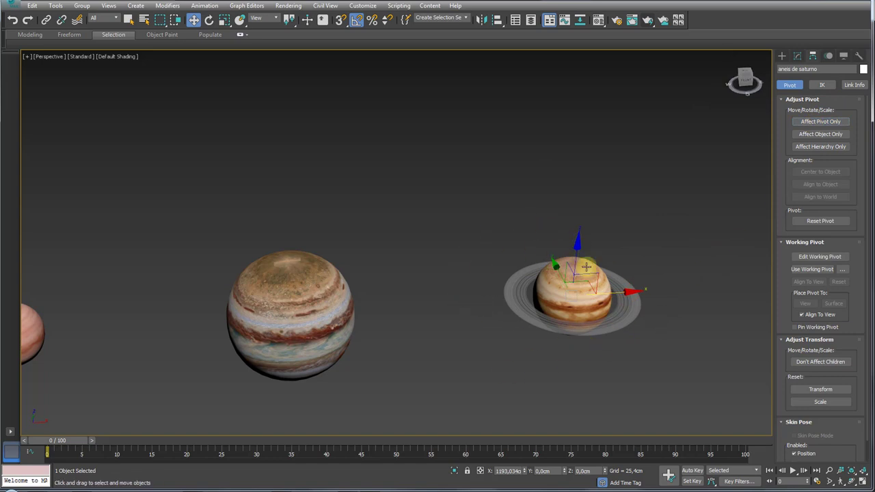
{"action": "scroll", "coordinate": [575, 253], "scroll_direction": "down", "scroll_amount": 5}
{"action": "scroll", "coordinate": [594, 259], "scroll_direction": "up", "scroll_amount": 6}
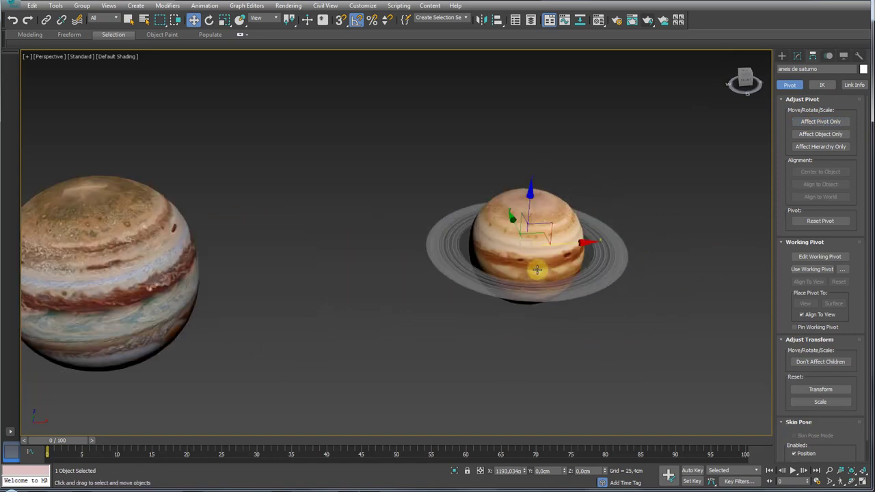
{"action": "scroll", "coordinate": [547, 273], "scroll_direction": "up", "scroll_amount": 4}
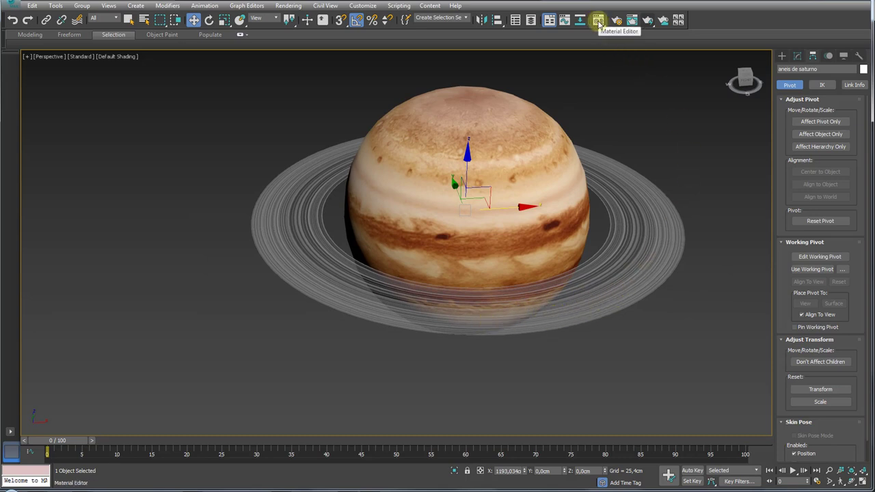
{"action": "left_click", "coordinate": [598, 22]}
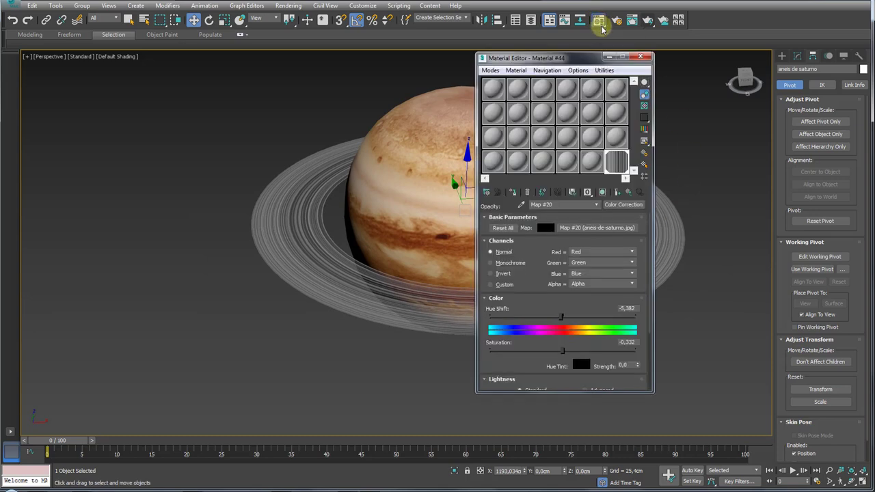
{"action": "left_click", "coordinate": [628, 194]}
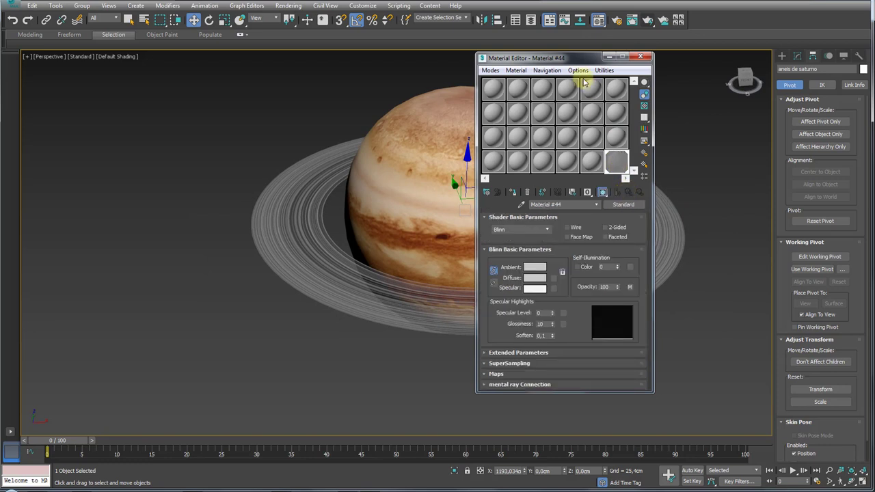
{"action": "left_click_drag", "start_coordinate": [601, 58], "coordinate": [712, 23]}
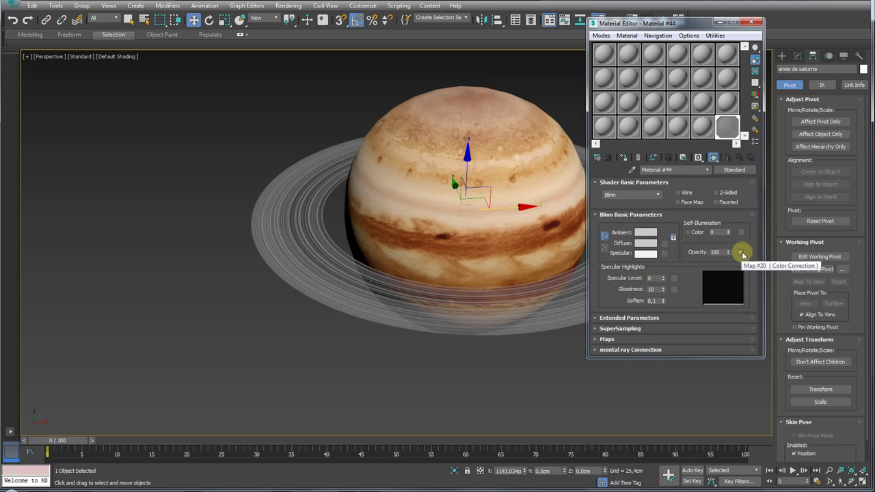
{"action": "left_click", "coordinate": [742, 253]}
{"action": "scroll", "coordinate": [738, 287], "scroll_direction": "down", "scroll_amount": 3}
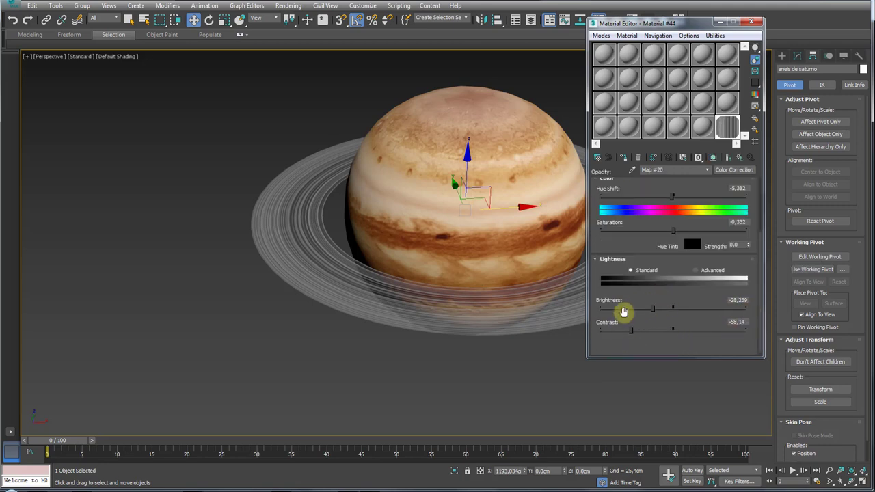
{"action": "left_click_drag", "start_coordinate": [713, 187], "coordinate": [711, 282]}
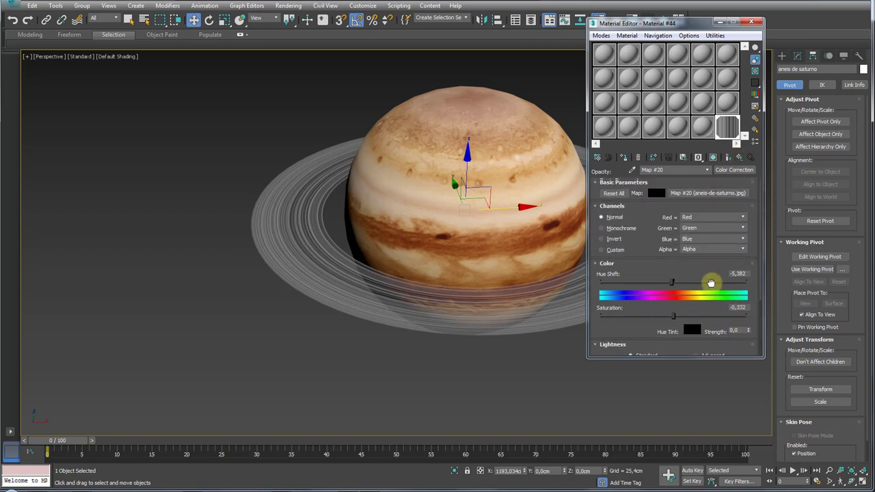
{"action": "left_click", "coordinate": [709, 194]}
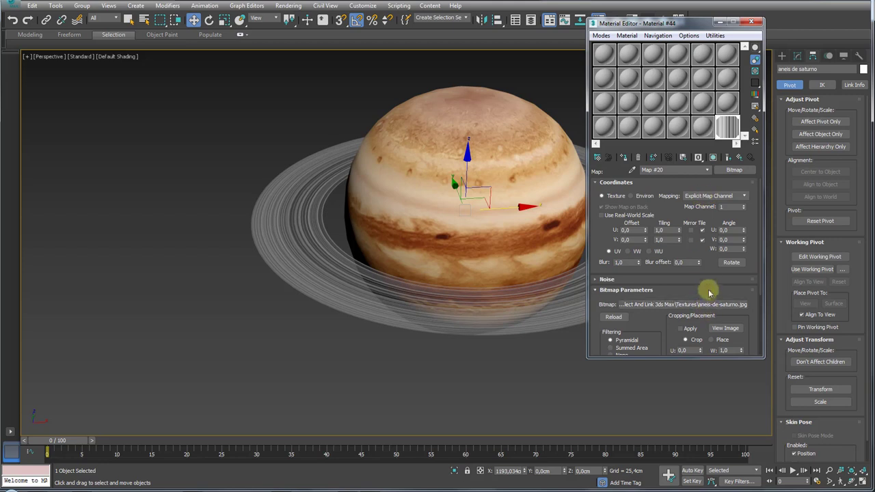
{"action": "left_click", "coordinate": [730, 331]}
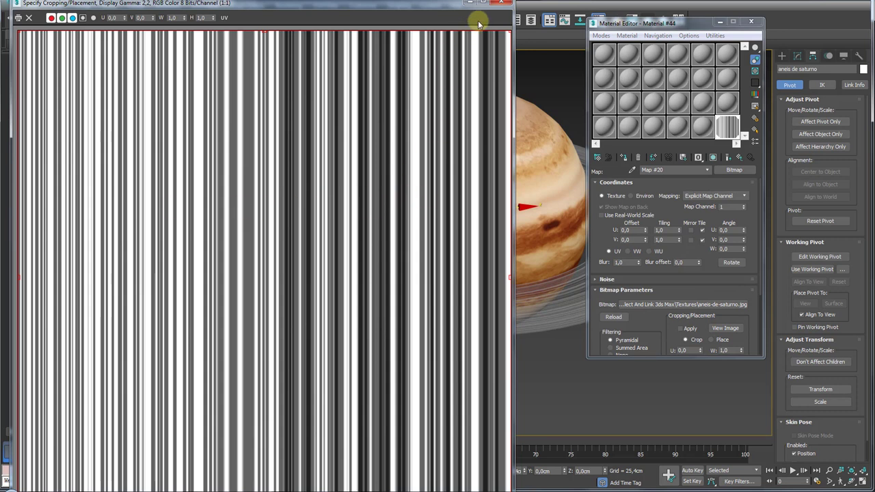
{"action": "left_click", "coordinate": [498, 3]}
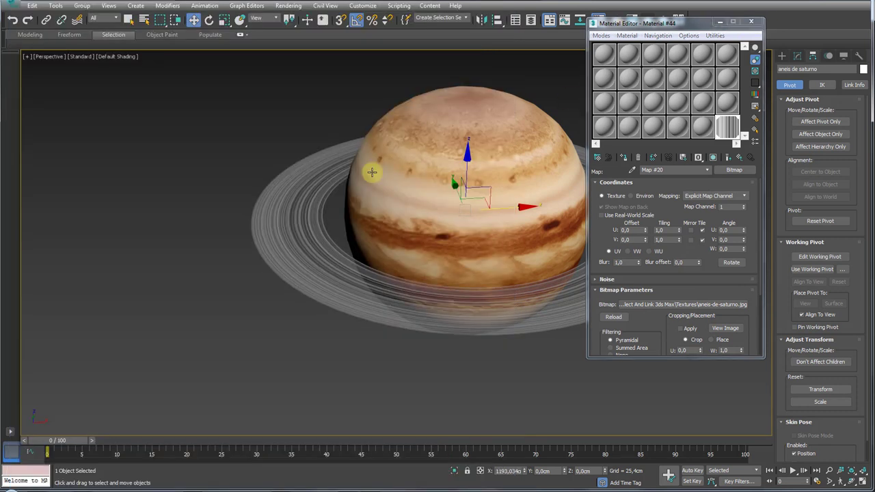
{"action": "scroll", "coordinate": [371, 172], "scroll_direction": "down", "scroll_amount": 5}
{"action": "left_click", "coordinate": [751, 22]}
{"action": "scroll", "coordinate": [535, 176], "scroll_direction": "down", "scroll_amount": 5}
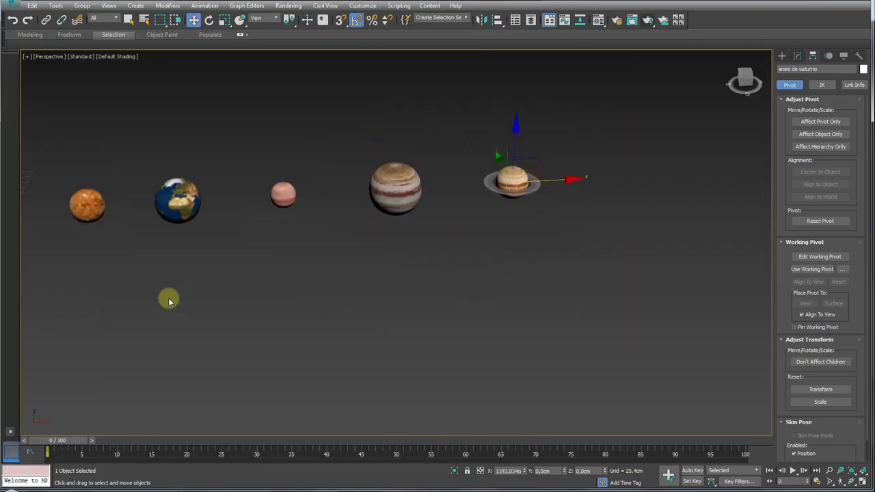
{"action": "scroll", "coordinate": [313, 159], "scroll_direction": "down", "scroll_amount": 3}
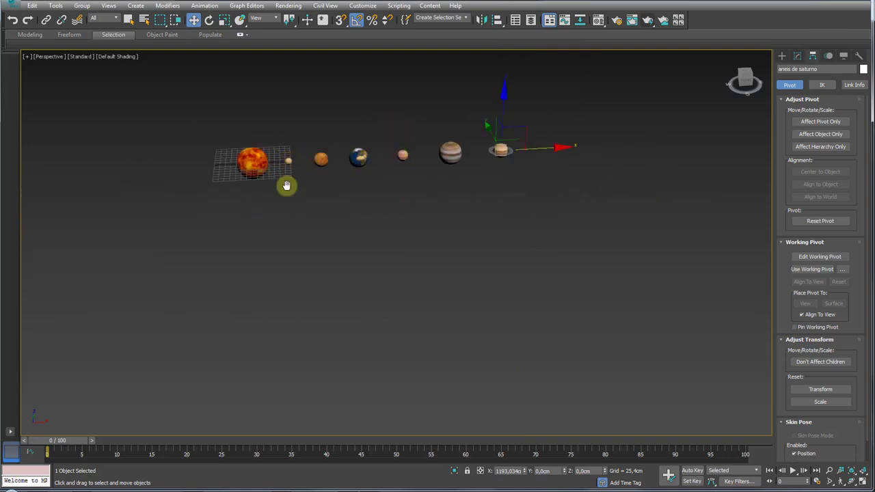
{"action": "middle_click_drag", "start_coordinate": [287, 185], "coordinate": [362, 221]}
{"action": "scroll", "coordinate": [383, 211], "scroll_direction": "up", "scroll_amount": 3}
{"action": "scroll", "coordinate": [417, 204], "scroll_direction": "down", "scroll_amount": 1}
{"action": "mouse_move", "coordinate": [416, 204]}
{"action": "middle_mouse_down", "text": "alt"}
{"action": "mouse_move", "coordinate": [396, 234]}
{"action": "mouse_move", "coordinate": [396, 198]}
{"action": "mouse_move", "coordinate": [339, 212]}
{"action": "middle_mouse_up", "text": "alt"}
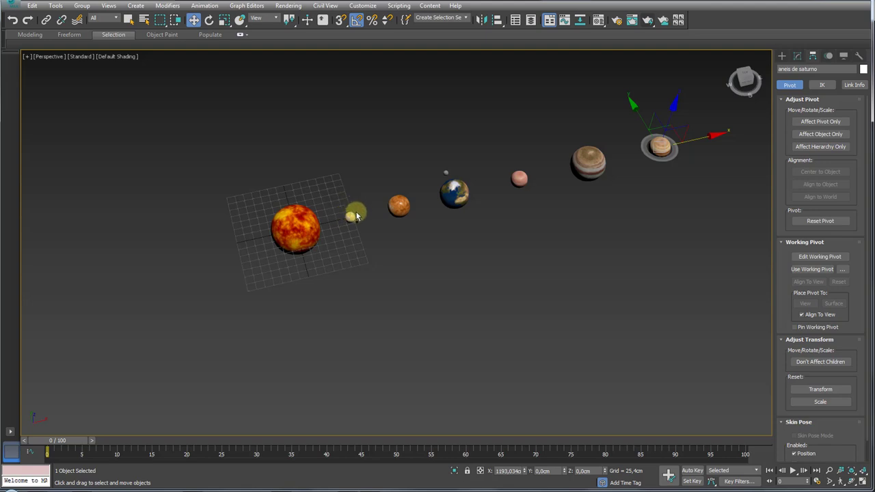
{"action": "left_click_drag", "start_coordinate": [351, 214], "coordinate": [318, 189]}
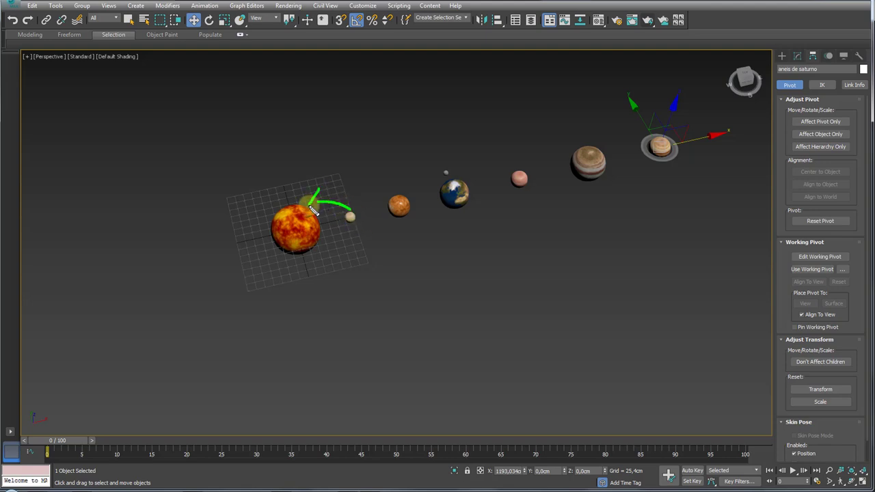
{"action": "mouse_move", "coordinate": [395, 199]}
{"action": "left_mouse_down"}
{"action": "mouse_move", "coordinate": [313, 194]}
{"action": "mouse_move", "coordinate": [328, 183]}
{"action": "mouse_move", "coordinate": [218, 218]}
{"action": "mouse_move", "coordinate": [324, 293]}
{"action": "mouse_move", "coordinate": [349, 219]}
{"action": "mouse_move", "coordinate": [339, 144]}
{"action": "mouse_move", "coordinate": [184, 269]}
{"action": "mouse_move", "coordinate": [383, 330]}
{"action": "mouse_move", "coordinate": [404, 220]}
{"action": "left_mouse_up"}
{"action": "mouse_move", "coordinate": [430, 177]}
{"action": "left_mouse_down"}
{"action": "mouse_move", "coordinate": [292, 121]}
{"action": "mouse_move", "coordinate": [155, 357]}
{"action": "mouse_move", "coordinate": [446, 270]}
{"action": "left_mouse_up"}
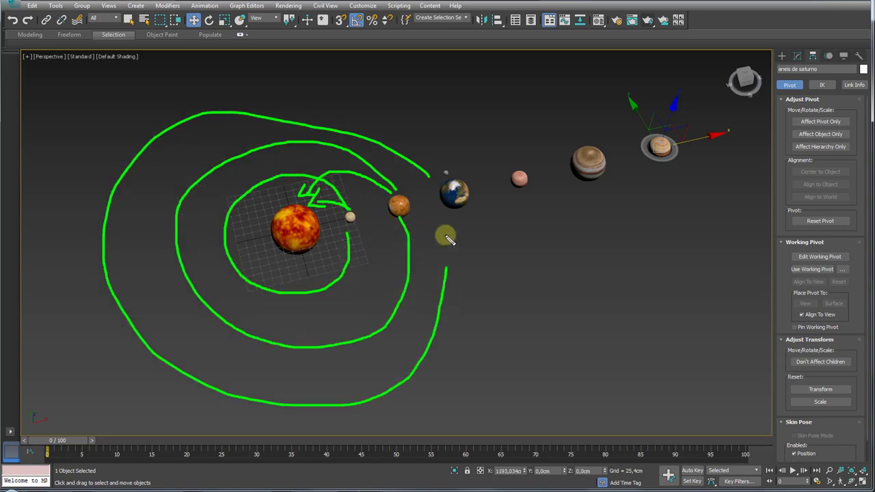
{"action": "mouse_move", "coordinate": [446, 238]}
{"action": "left_mouse_down"}
{"action": "mouse_move", "coordinate": [436, 195]}
{"action": "mouse_move", "coordinate": [317, 196]}
{"action": "left_mouse_up"}
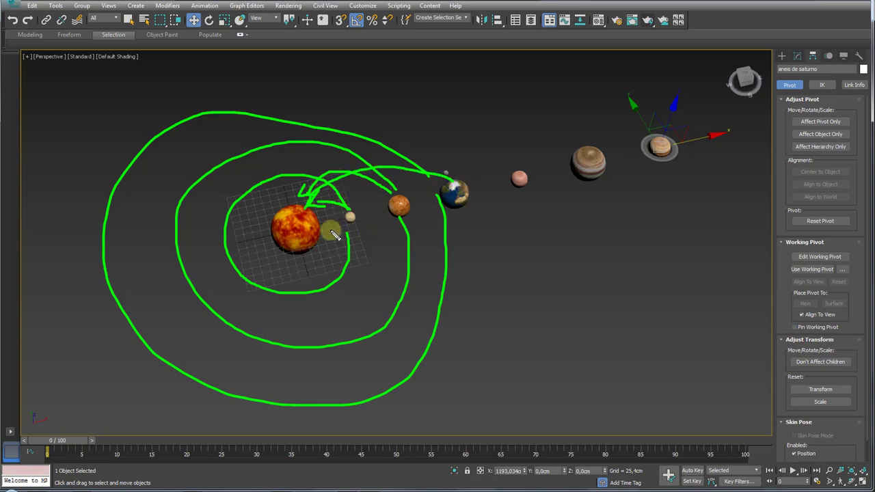
{"action": "key", "text": "Escape"}
{"action": "scroll", "coordinate": [394, 275], "scroll_direction": "up", "scroll_amount": 3}
{"action": "mouse_move", "coordinate": [393, 276]}
{"action": "middle_mouse_down", "text": "alt"}
{"action": "mouse_move", "coordinate": [449, 246]}
{"action": "mouse_move", "coordinate": [317, 287]}
{"action": "mouse_move", "coordinate": [350, 243]}
{"action": "middle_mouse_up", "text": "alt"}
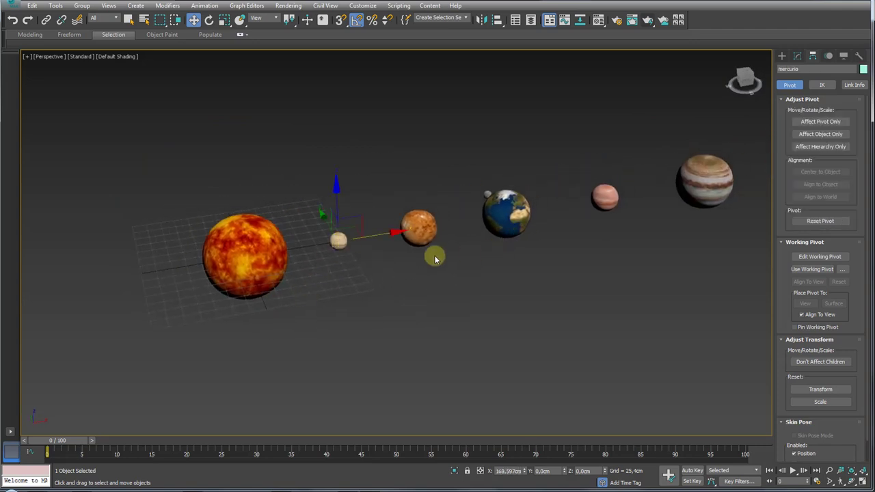
Step: Link the six selected planets to the sun (sol) with Select and Link
{"action": "left_click_drag", "start_coordinate": [508, 243], "coordinate": [511, 170], "text": "ctrl"}
{"action": "left_click_drag", "start_coordinate": [680, 243], "coordinate": [667, 194], "text": "ctrl"}
{"action": "middle_click_drag", "start_coordinate": [586, 181], "coordinate": [569, 180]}
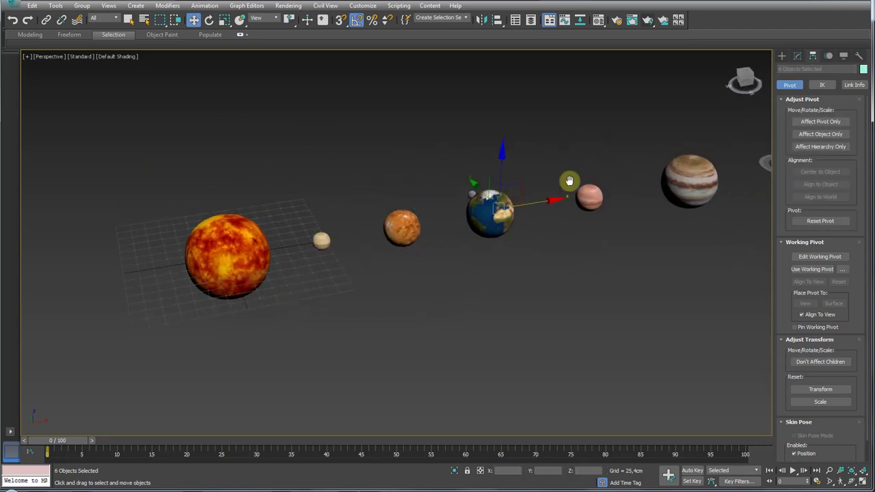
{"action": "scroll", "coordinate": [569, 181], "scroll_direction": "down", "scroll_amount": 5}
{"action": "left_click", "coordinate": [46, 19]}
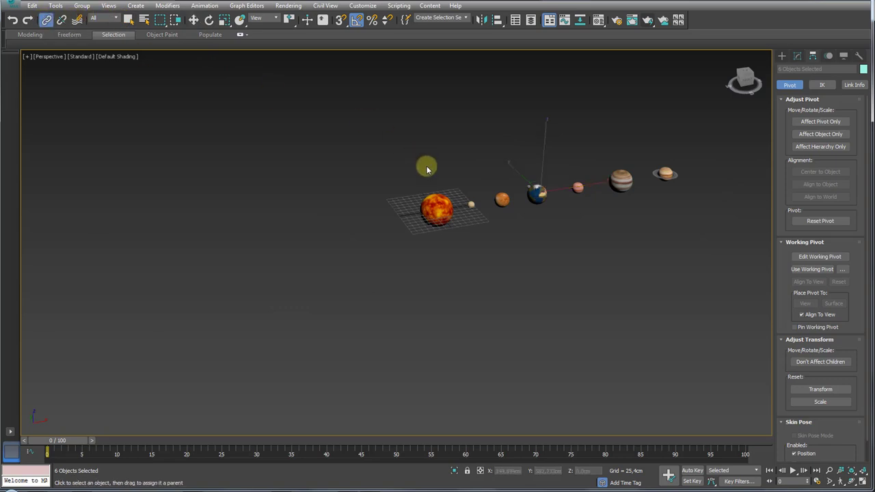
{"action": "left_click_drag", "start_coordinate": [438, 206], "coordinate": [472, 225]}
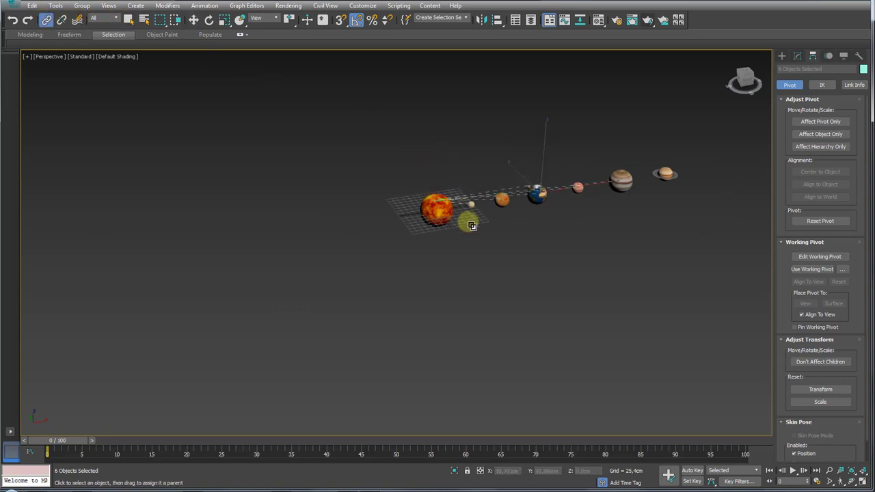
Step: Rotate the sun to check the planets follow, then turn it back
{"action": "scroll", "coordinate": [437, 226], "scroll_direction": "up", "scroll_amount": 2}
{"action": "scroll", "coordinate": [424, 235], "scroll_direction": "up", "scroll_amount": 2}
{"action": "left_click", "coordinate": [410, 242]}
{"action": "key", "text": "e"}
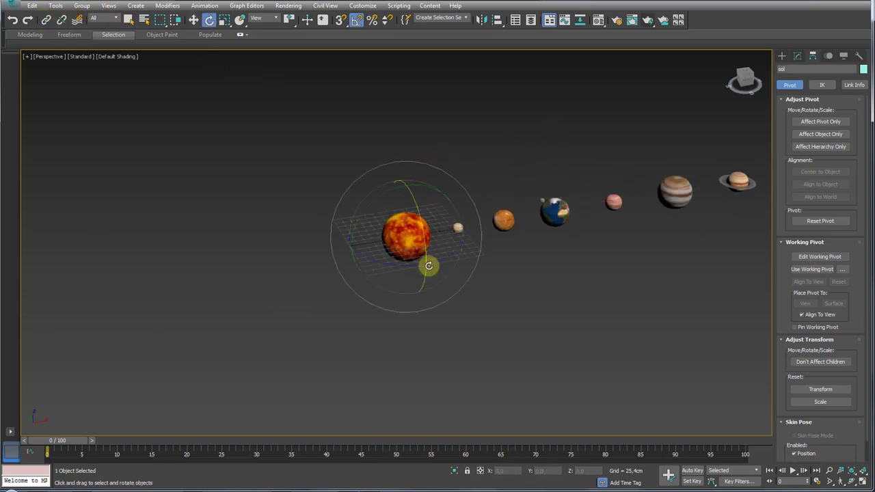
{"action": "left_click_drag", "start_coordinate": [420, 280], "coordinate": [548, 242]}
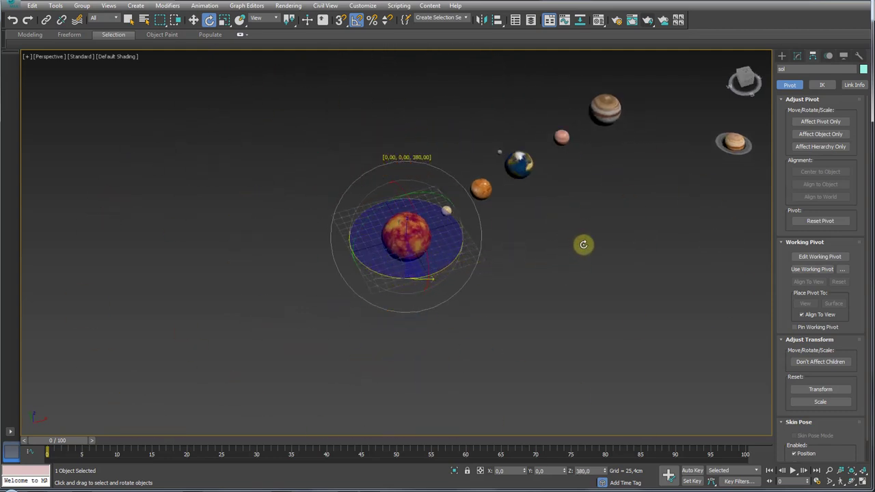
{"action": "middle_click_drag", "start_coordinate": [565, 244], "coordinate": [453, 253]}
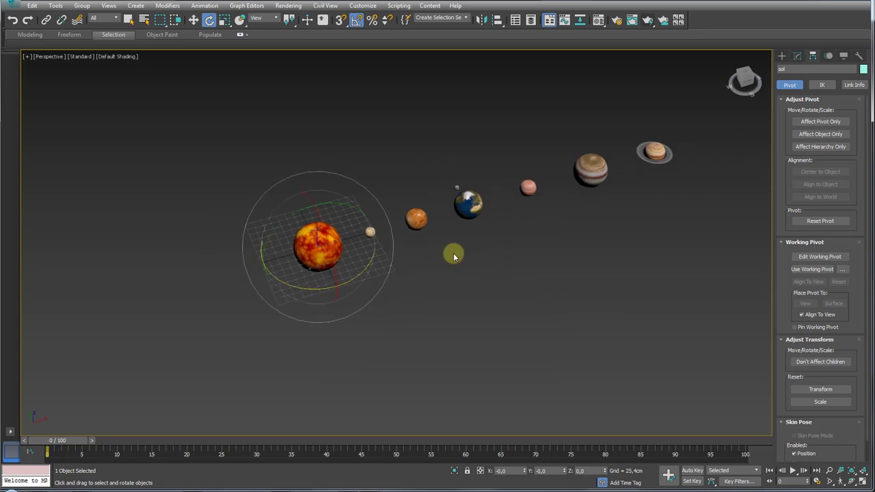
{"action": "left_click_drag", "start_coordinate": [302, 290], "coordinate": [412, 276]}
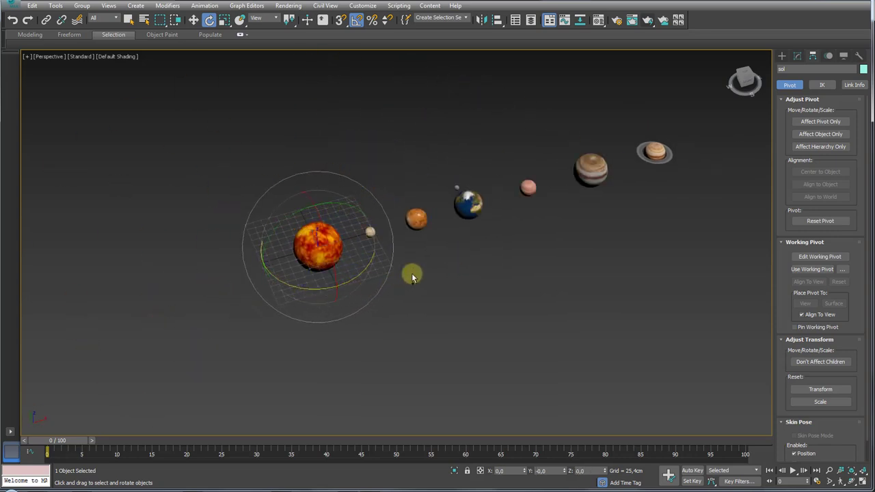
{"action": "middle_click_drag", "start_coordinate": [425, 279], "coordinate": [407, 304], "text": "alt"}
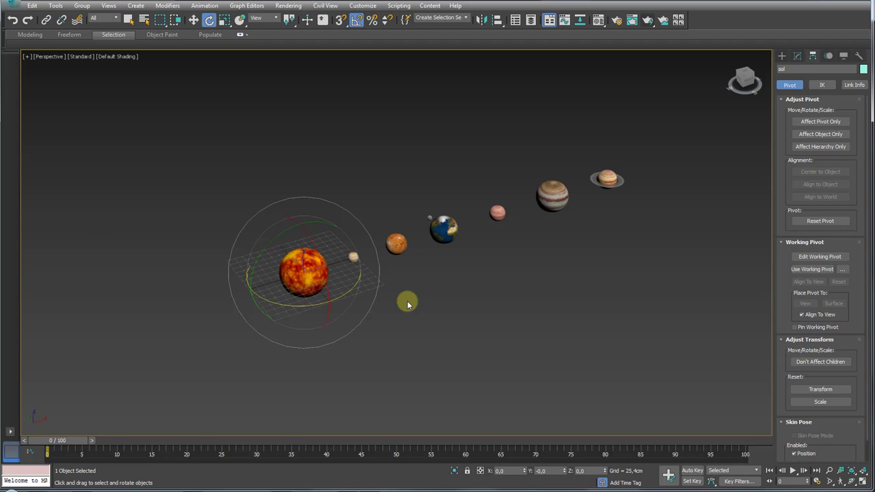
{"action": "middle_click_drag", "start_coordinate": [421, 263], "coordinate": [375, 317]}
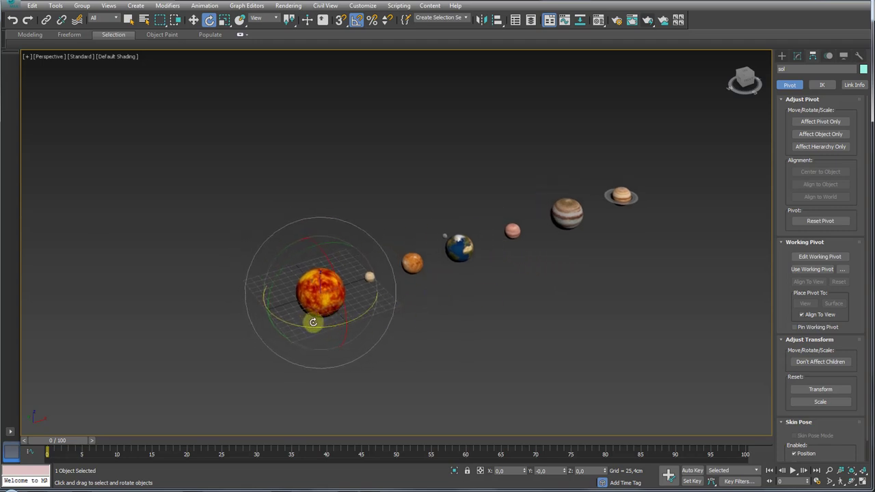
{"action": "left_click_drag", "start_coordinate": [312, 321], "coordinate": [576, 343]}
{"action": "middle_click_drag", "start_coordinate": [365, 345], "coordinate": [384, 318]}
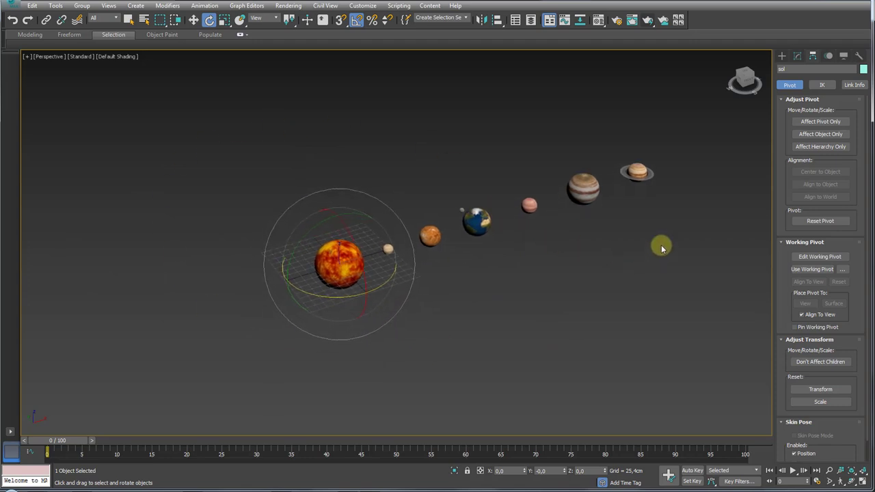
{"action": "left_click_drag", "start_coordinate": [696, 158], "coordinate": [464, 268]}
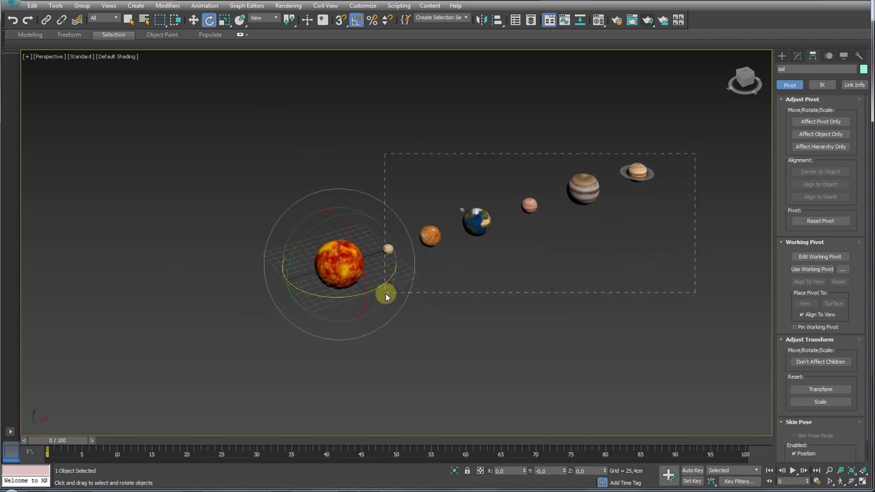
{"action": "left_click_drag", "start_coordinate": [395, 291], "coordinate": [385, 294]}
{"action": "mouse_move", "coordinate": [506, 257]}
{"action": "middle_mouse_down"}
{"action": "mouse_move", "coordinate": [546, 266]}
{"action": "mouse_move", "coordinate": [512, 274]}
{"action": "mouse_move", "coordinate": [389, 264]}
{"action": "mouse_move", "coordinate": [432, 300]}
{"action": "middle_mouse_up"}
{"action": "left_click_drag", "start_coordinate": [285, 218], "coordinate": [283, 218]}
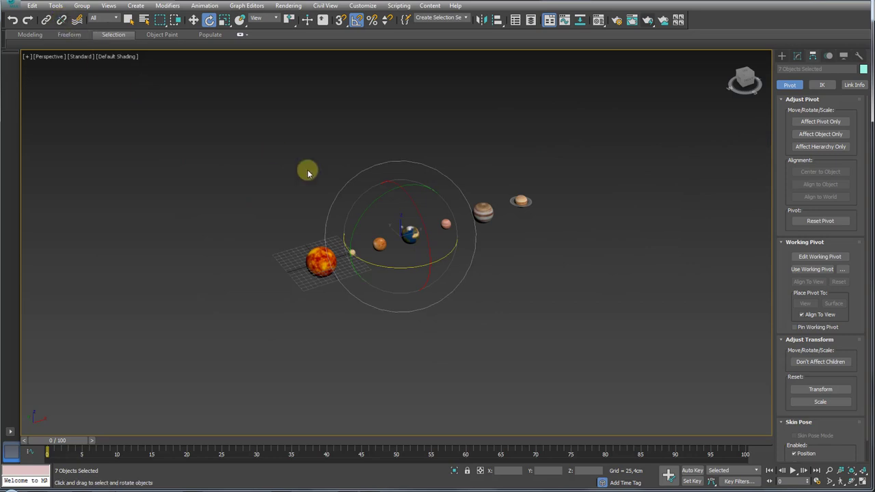
{"action": "left_click", "coordinate": [371, 345]}
{"action": "left_click", "coordinate": [318, 293]}
{"action": "mouse_move", "coordinate": [319, 293]}
{"action": "left_mouse_down"}
{"action": "mouse_move", "coordinate": [189, 314]}
{"action": "mouse_move", "coordinate": [344, 273]}
{"action": "left_mouse_up"}
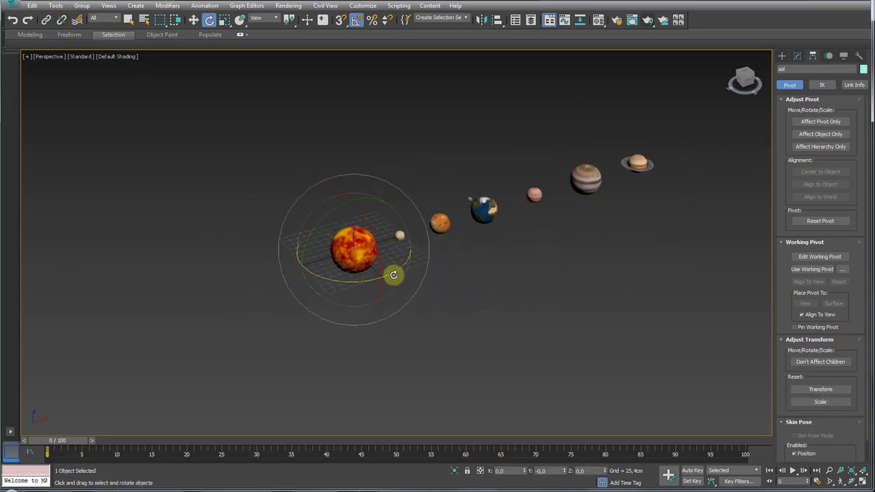
{"action": "middle_click_drag", "start_coordinate": [344, 274], "coordinate": [383, 291]}
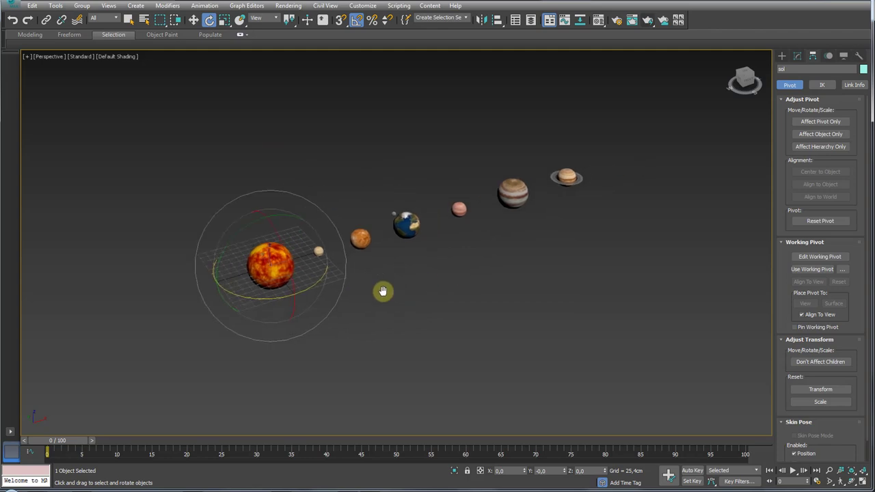
Step: Draw a Dummy helper box below the sun
{"action": "left_click", "coordinate": [782, 57]}
{"action": "left_click", "coordinate": [828, 69]}
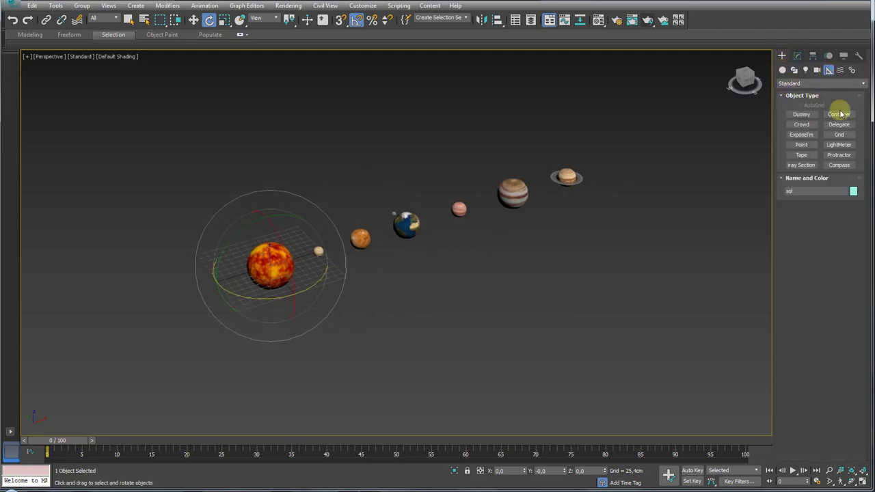
{"action": "left_click", "coordinate": [801, 115]}
{"action": "left_click_drag", "start_coordinate": [331, 318], "coordinate": [360, 340]}
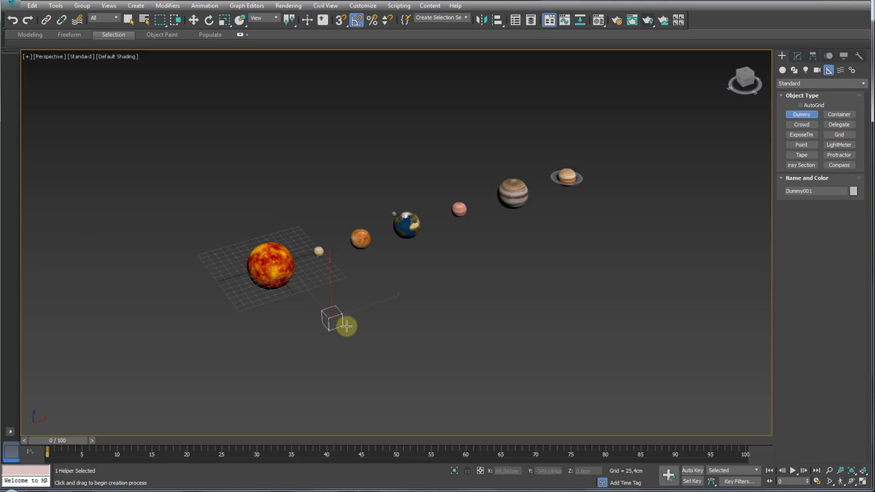
{"action": "middle_click_drag", "start_coordinate": [345, 332], "coordinate": [402, 285]}
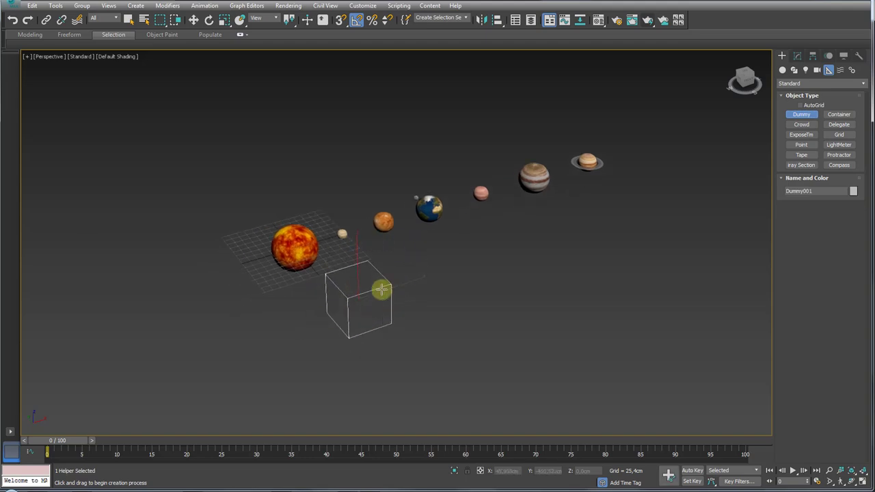
Step: Align Dummy001 to the sun's centre
{"action": "left_click", "coordinate": [498, 20]}
{"action": "left_click", "coordinate": [302, 242]}
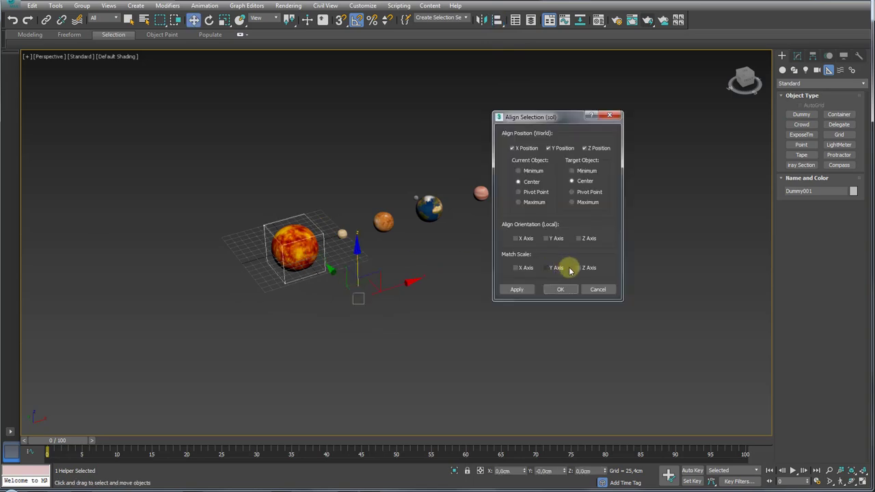
{"action": "left_click", "coordinate": [561, 290]}
{"action": "scroll", "coordinate": [285, 226], "scroll_direction": "up", "scroll_amount": 3}
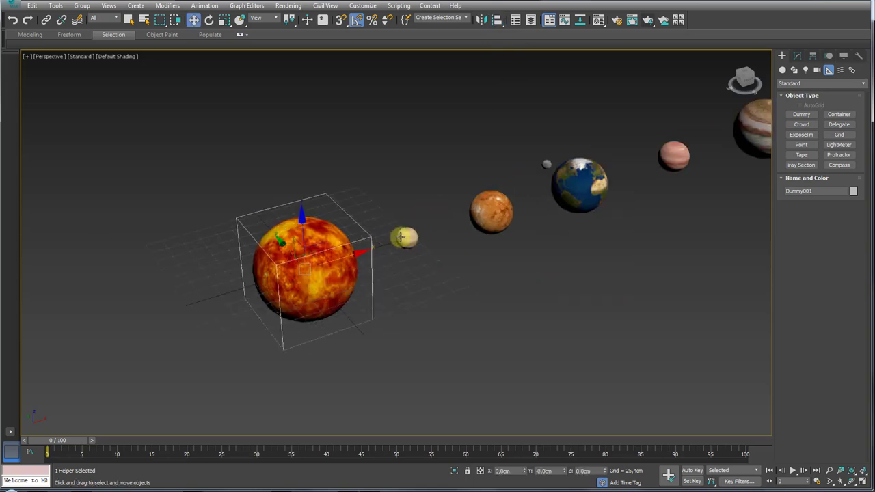
{"action": "mouse_move", "coordinate": [364, 234]}
{"action": "middle_mouse_down", "text": "alt"}
{"action": "mouse_move", "coordinate": [341, 234]}
{"action": "mouse_move", "coordinate": [345, 242]}
{"action": "mouse_move", "coordinate": [360, 237]}
{"action": "middle_mouse_up", "text": "alt"}
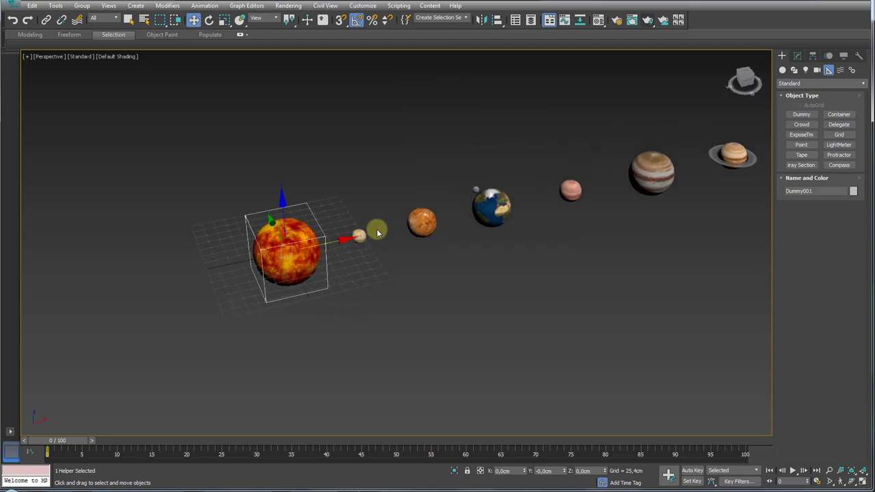
Step: Link Mercury to Dummy001 as its parent and move the time slider to frame 30
{"action": "left_click", "coordinate": [45, 20]}
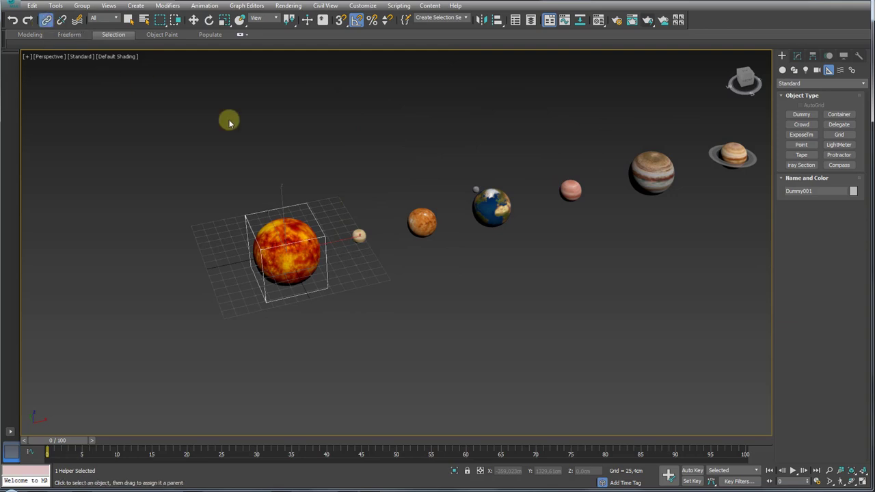
{"action": "left_click_drag", "start_coordinate": [355, 232], "coordinate": [303, 200]}
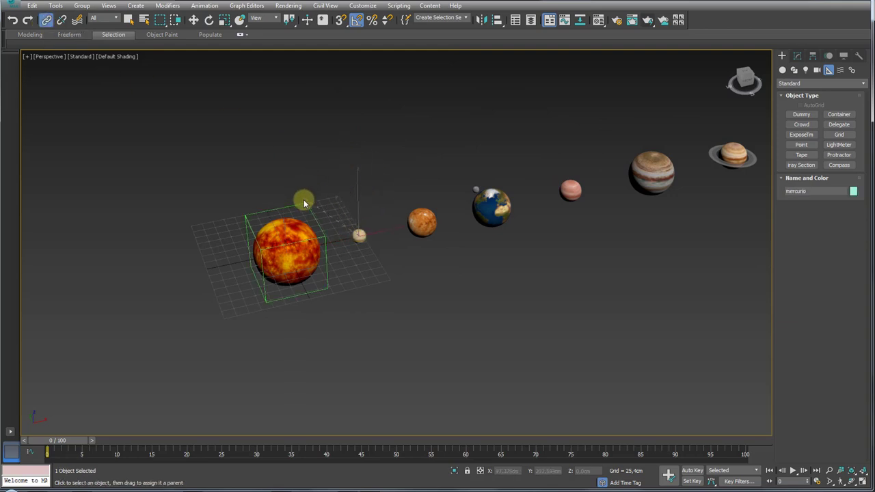
{"action": "left_click_drag", "start_coordinate": [309, 208], "coordinate": [305, 205]}
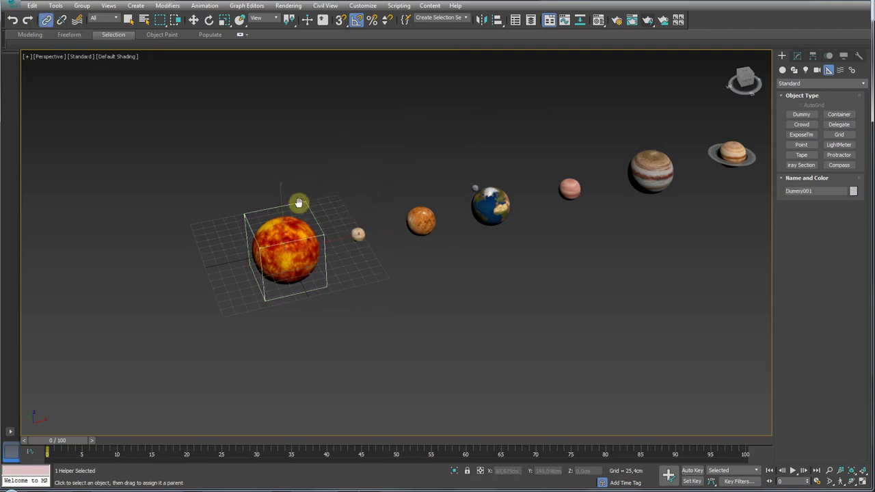
{"action": "middle_click_drag", "start_coordinate": [344, 265], "coordinate": [325, 225]}
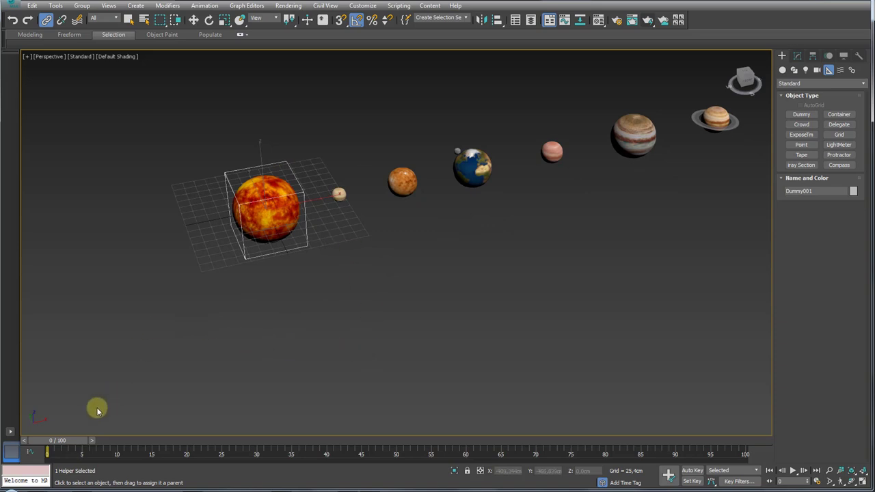
{"action": "mouse_move", "coordinate": [58, 445]}
{"action": "left_mouse_down"}
{"action": "mouse_move", "coordinate": [268, 442]}
{"action": "mouse_move", "coordinate": [259, 456]}
{"action": "left_mouse_up"}
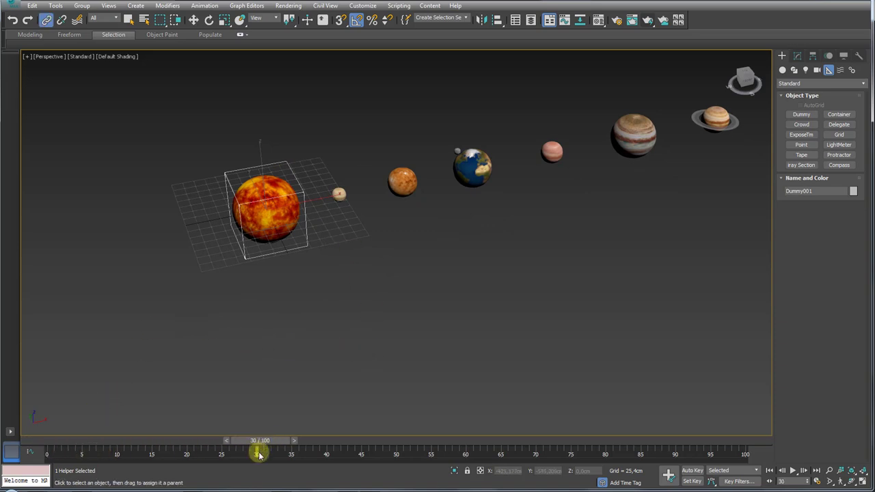
Step: With Auto Key and Angle Snap on, rotate Dummy001 nearly a full turn about Z
{"action": "left_click", "coordinate": [691, 470]}
{"action": "key", "text": "e"}
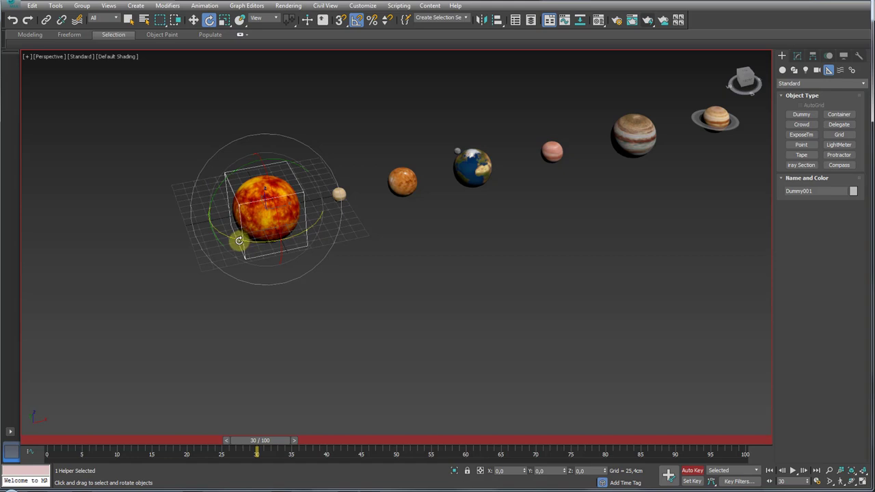
{"action": "left_click", "coordinate": [356, 22]}
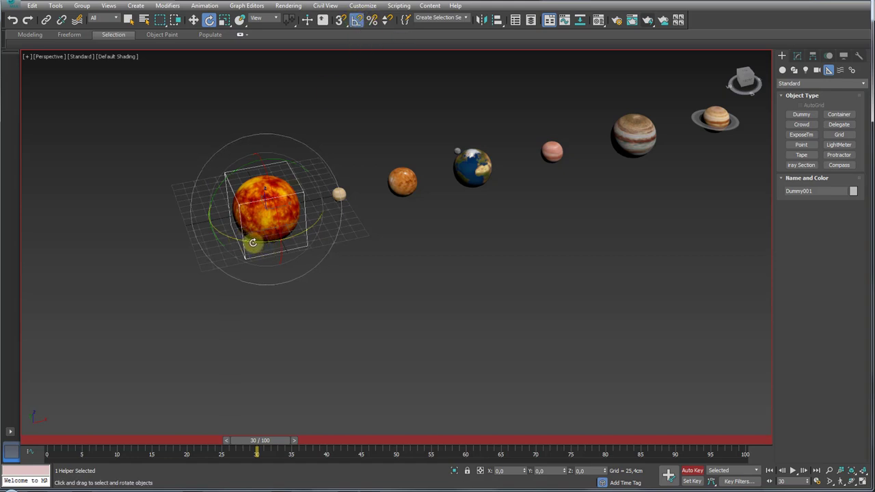
{"action": "left_click_drag", "start_coordinate": [253, 243], "coordinate": [425, 216]}
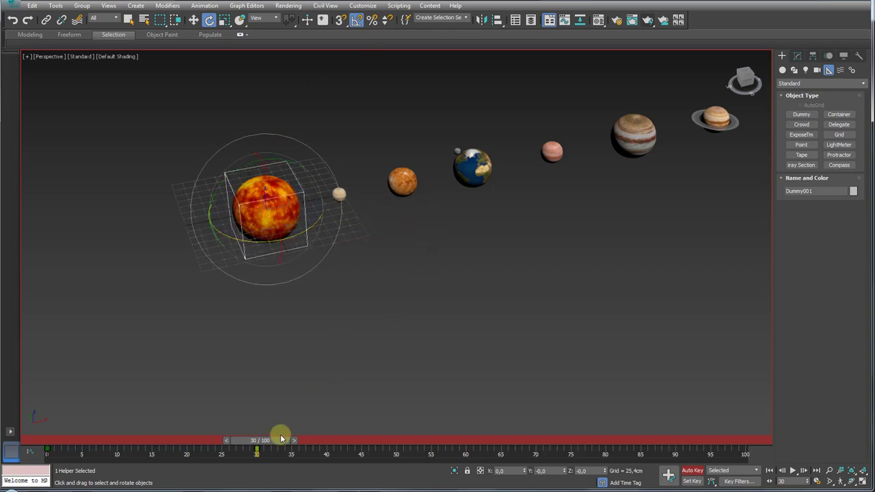
{"action": "left_click_drag", "start_coordinate": [263, 440], "coordinate": [63, 442]}
Step: Turn off Auto Key, play Mercury's orbit animation, then stop and return to frame 0
{"action": "key", "text": "e"}
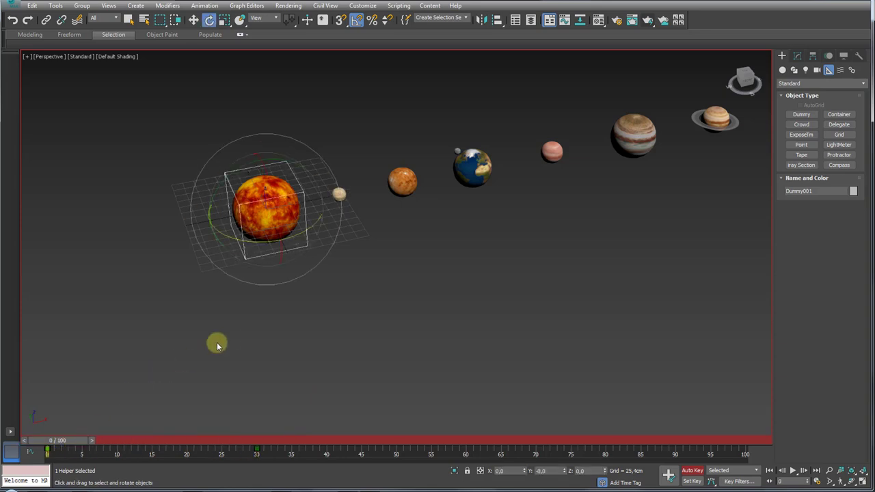
{"action": "middle_click_drag", "start_coordinate": [217, 342], "coordinate": [276, 347]}
{"action": "left_click", "coordinate": [688, 472]}
{"action": "middle_click_drag", "start_coordinate": [416, 341], "coordinate": [445, 351]}
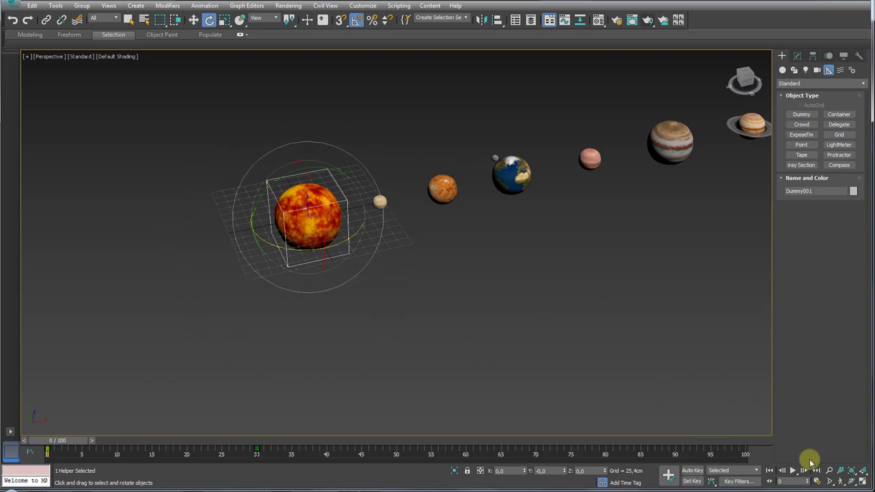
{"action": "left_click", "coordinate": [792, 470]}
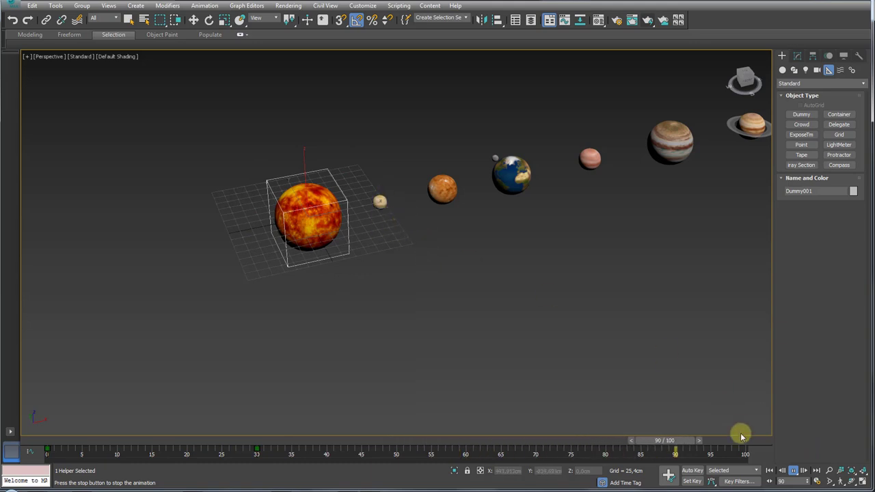
{"action": "left_click", "coordinate": [792, 470]}
{"action": "mouse_move", "coordinate": [164, 441]}
{"action": "left_mouse_down"}
{"action": "mouse_move", "coordinate": [260, 452]}
{"action": "mouse_move", "coordinate": [49, 451]}
{"action": "left_mouse_up"}
{"action": "key", "text": "e"}
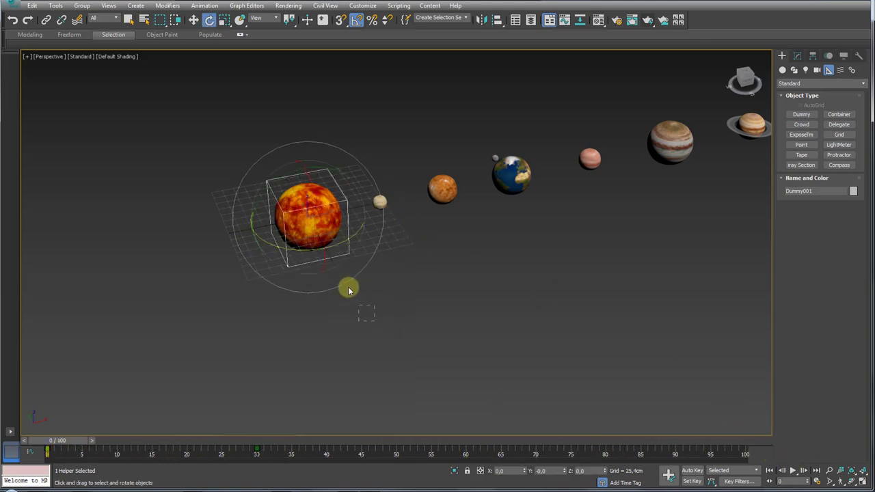
{"action": "left_click_drag", "start_coordinate": [348, 291], "coordinate": [333, 254]}
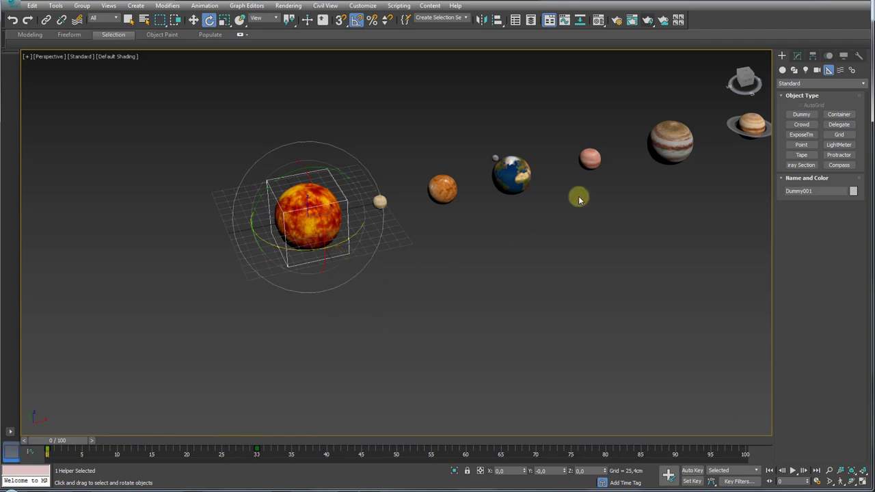
Step: Set Dummy001's rotation keys to linear tangents in the Curve Editor and scrub to check
{"action": "left_click", "coordinate": [564, 22]}
{"action": "left_click_drag", "start_coordinate": [484, 73], "coordinate": [511, 79]}
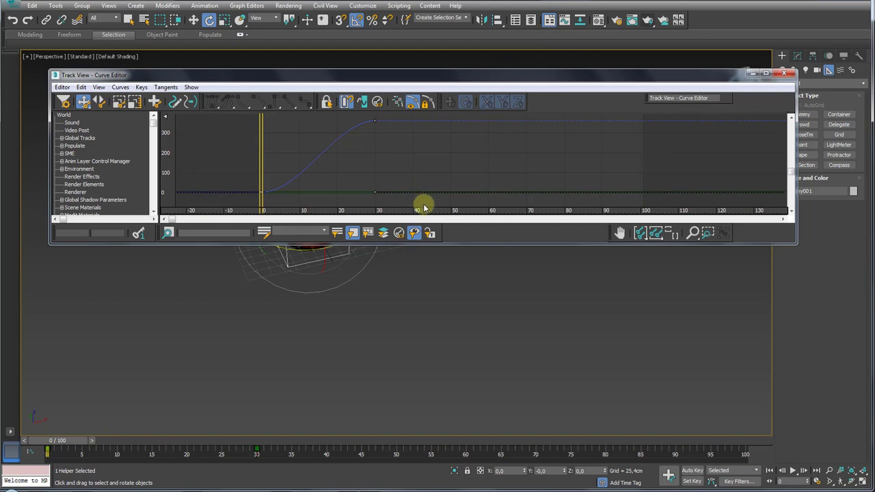
{"action": "left_click", "coordinate": [371, 125]}
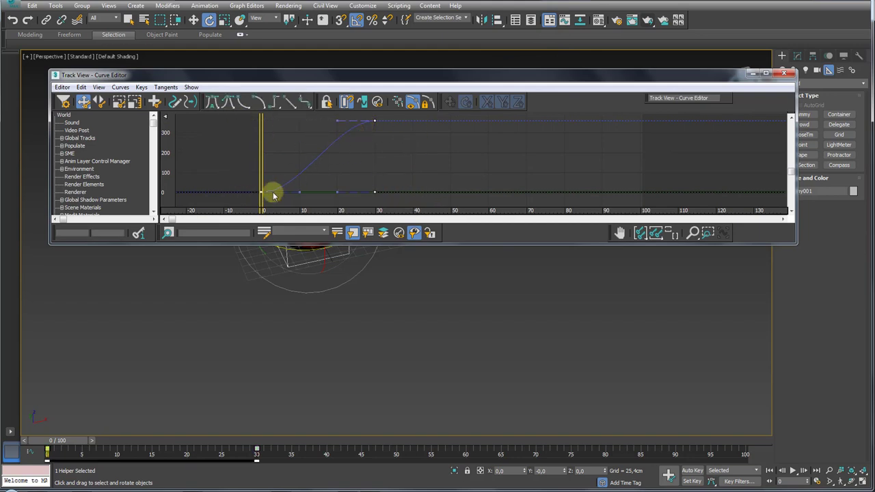
{"action": "left_click", "coordinate": [289, 102]}
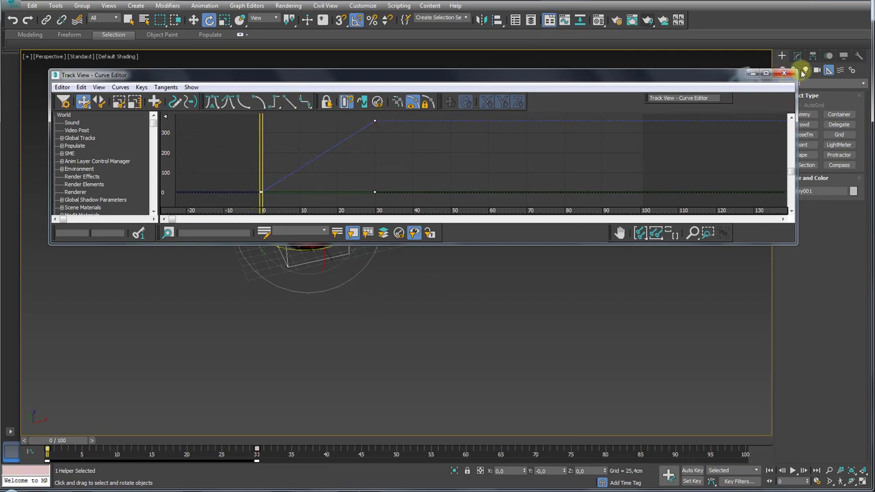
{"action": "left_click", "coordinate": [784, 72]}
{"action": "middle_click_drag", "start_coordinate": [258, 274], "coordinate": [242, 325]}
{"action": "mouse_move", "coordinate": [53, 440]}
{"action": "left_mouse_down"}
{"action": "mouse_move", "coordinate": [37, 441]}
{"action": "mouse_move", "coordinate": [267, 445]}
{"action": "mouse_move", "coordinate": [31, 444]}
{"action": "mouse_move", "coordinate": [402, 437]}
{"action": "mouse_move", "coordinate": [14, 438]}
{"action": "left_mouse_up"}
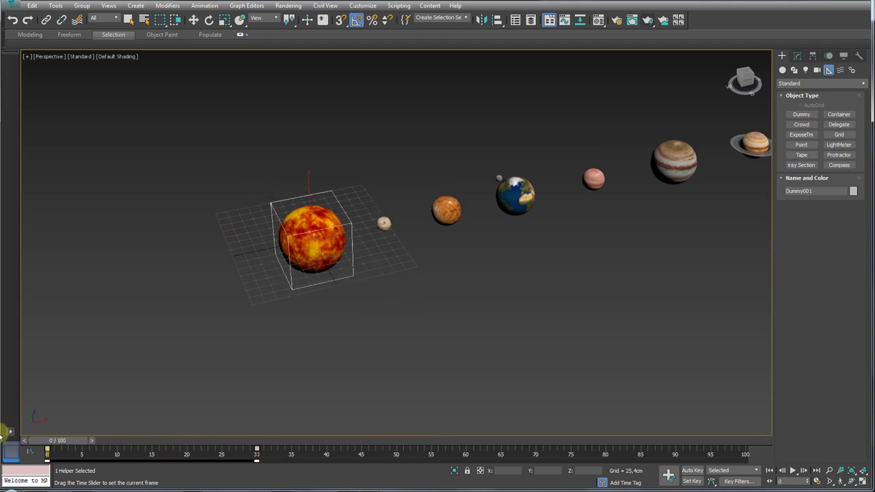
{"action": "key", "text": "e"}
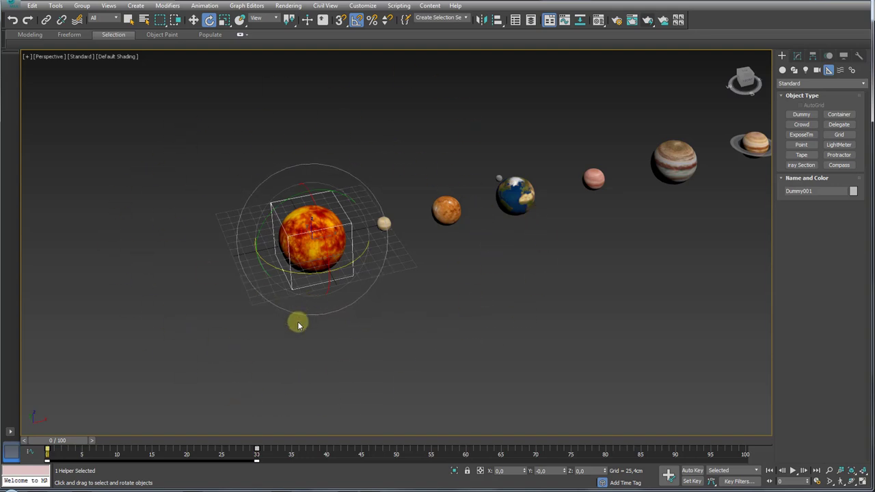
Step: Set Dummy001's rotation out-of-range type to Loop in the Curve Editor
{"action": "left_click", "coordinate": [564, 20]}
{"action": "left_click_drag", "start_coordinate": [434, 78], "coordinate": [491, 62]}
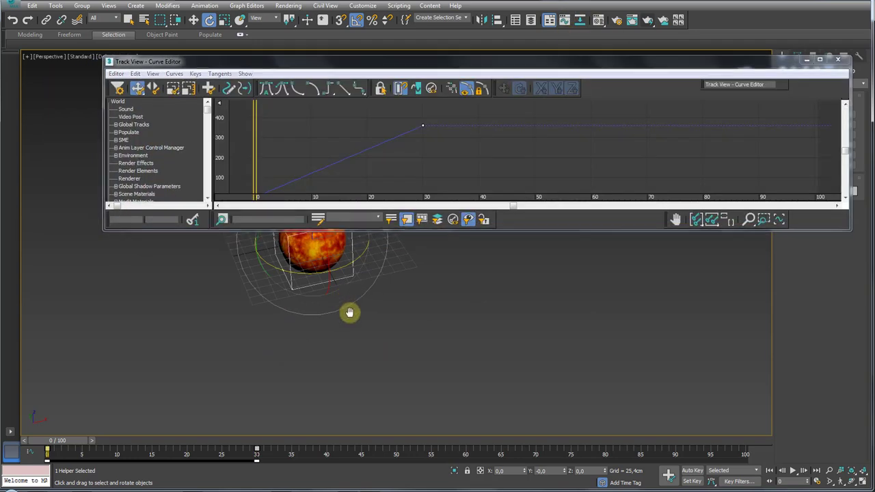
{"action": "middle_click_drag", "start_coordinate": [348, 312], "coordinate": [391, 363]}
{"action": "middle_click_drag", "start_coordinate": [256, 131], "coordinate": [307, 111]}
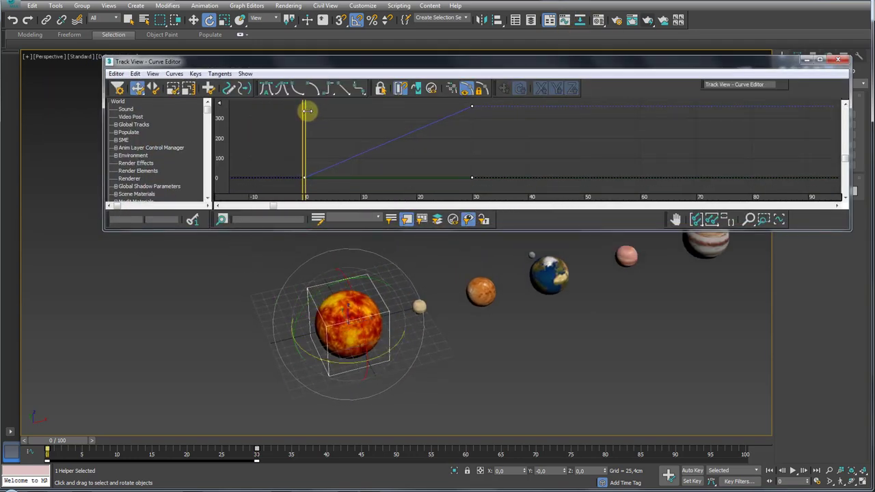
{"action": "left_click", "coordinate": [136, 73]}
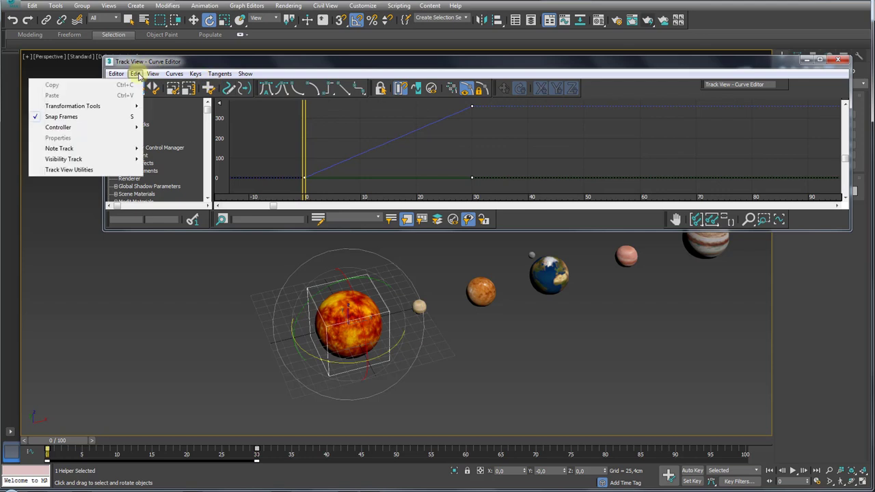
{"action": "mouse_move", "coordinate": [62, 128]}
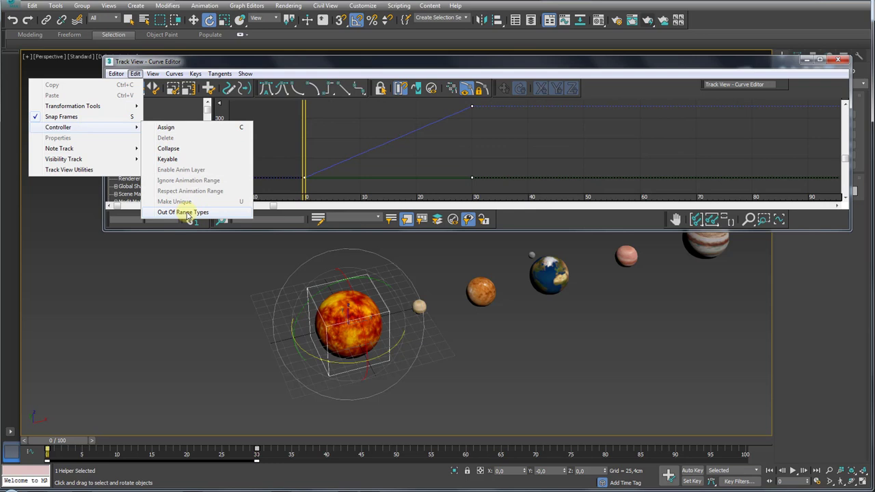
{"action": "left_click", "coordinate": [188, 213]}
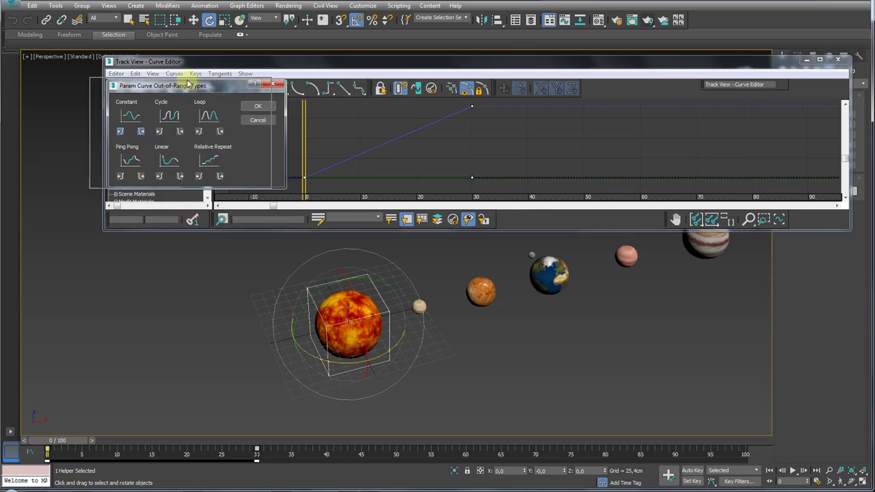
{"action": "left_click_drag", "start_coordinate": [185, 84], "coordinate": [163, 80]}
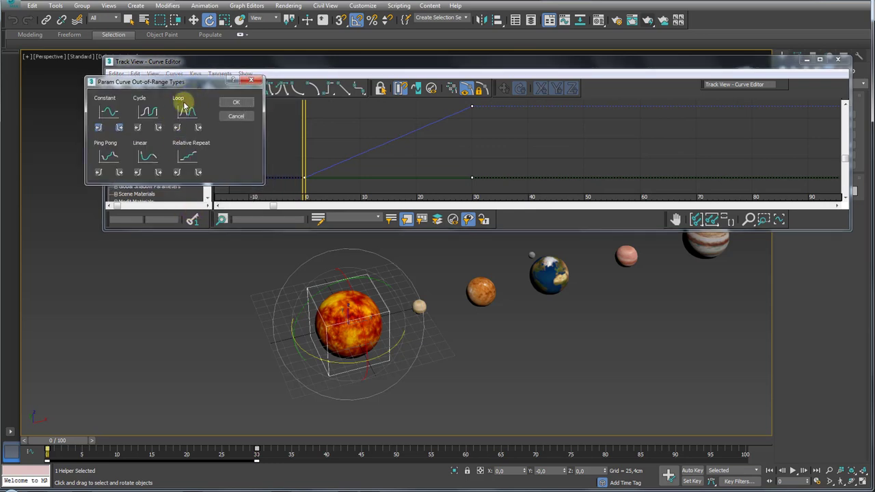
{"action": "left_click", "coordinate": [237, 104]}
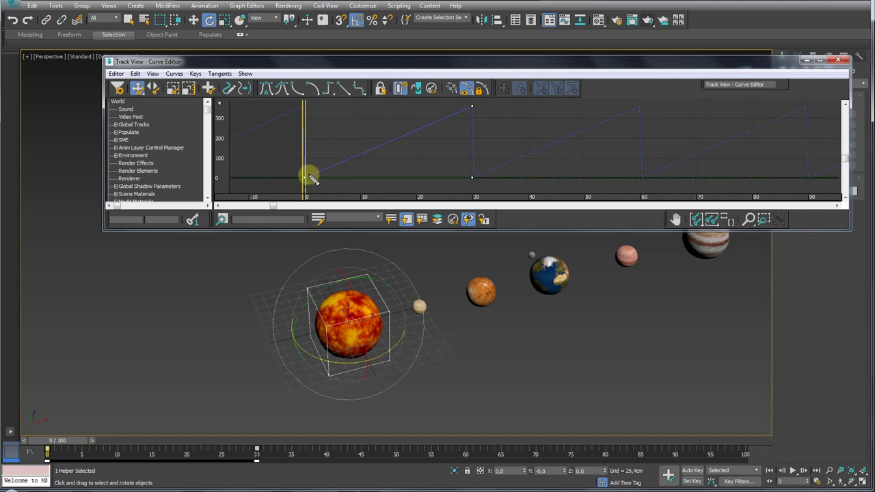
Step: Close the Curve Editor and preview the looping rotation at frame 87
{"action": "mouse_move", "coordinate": [306, 175]}
{"action": "left_mouse_down"}
{"action": "mouse_move", "coordinate": [484, 103]}
{"action": "mouse_move", "coordinate": [469, 180]}
{"action": "mouse_move", "coordinate": [624, 102]}
{"action": "mouse_move", "coordinate": [638, 185]}
{"action": "mouse_move", "coordinate": [793, 106]}
{"action": "mouse_move", "coordinate": [818, 186]}
{"action": "left_mouse_up"}
{"action": "key", "text": "Escape"}
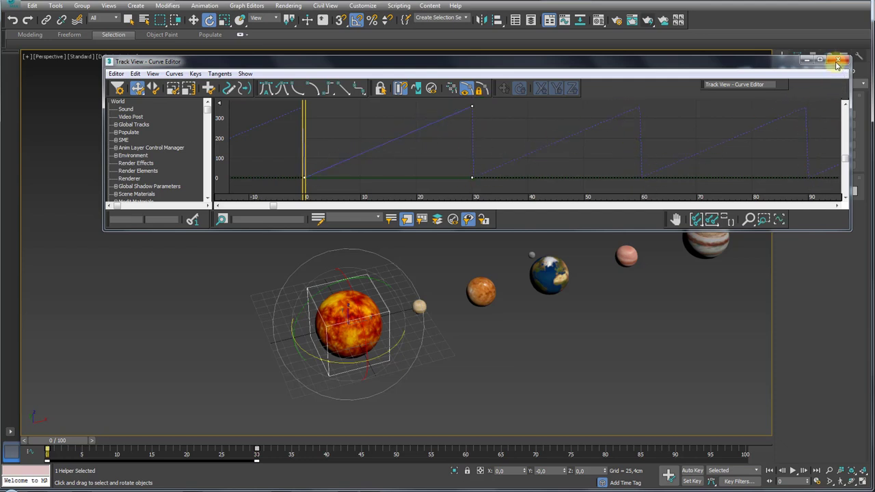
{"action": "left_click", "coordinate": [838, 59]}
{"action": "middle_click_drag", "start_coordinate": [378, 357], "coordinate": [262, 356]}
{"action": "mouse_move", "coordinate": [67, 447]}
{"action": "left_mouse_down"}
{"action": "mouse_move", "coordinate": [664, 432]}
{"action": "mouse_move", "coordinate": [48, 441]}
{"action": "left_mouse_up"}
Step: Return to frame 0 and Shift-move a copy of the dummy up on Z as Dummy002
{"action": "key", "text": "e"}
{"action": "mouse_move", "coordinate": [426, 277]}
{"action": "middle_mouse_down", "text": "alt"}
{"action": "mouse_move", "coordinate": [525, 215]}
{"action": "mouse_move", "coordinate": [329, 292]}
{"action": "middle_mouse_up", "text": "alt"}
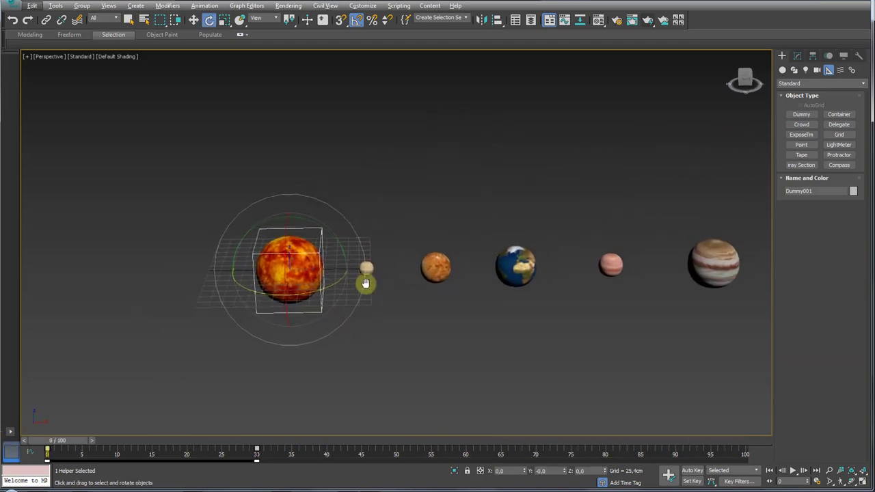
{"action": "scroll", "coordinate": [319, 294], "scroll_direction": "up", "scroll_amount": 2}
{"action": "scroll", "coordinate": [301, 273], "scroll_direction": "up", "scroll_amount": 2}
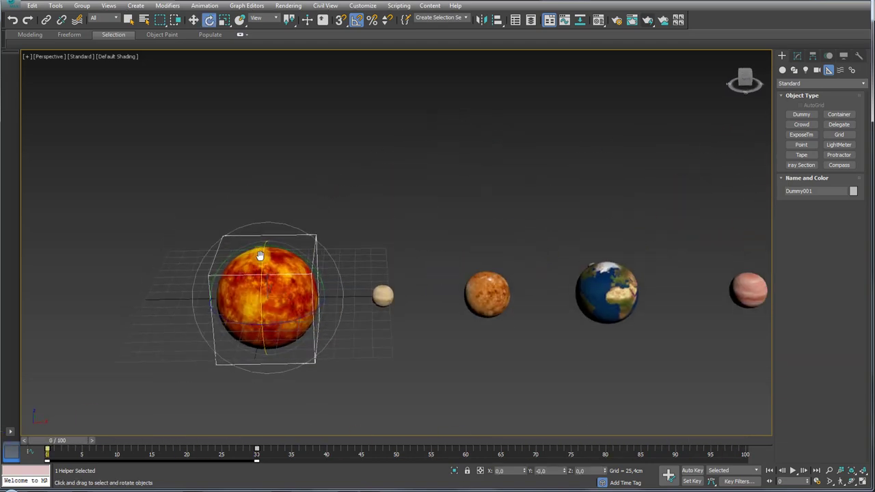
{"action": "key", "text": "w"}
{"action": "left_click_drag", "start_coordinate": [270, 252], "coordinate": [268, 182], "text": "shift"}
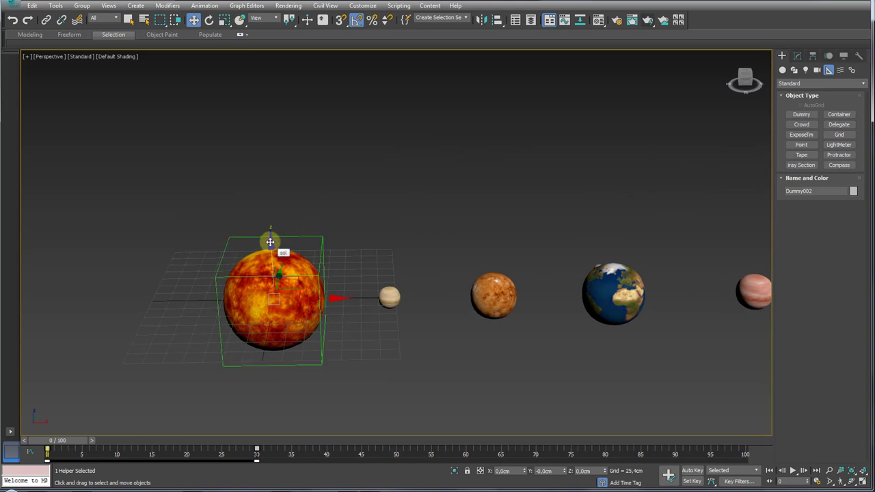
{"action": "left_click", "coordinate": [436, 285]}
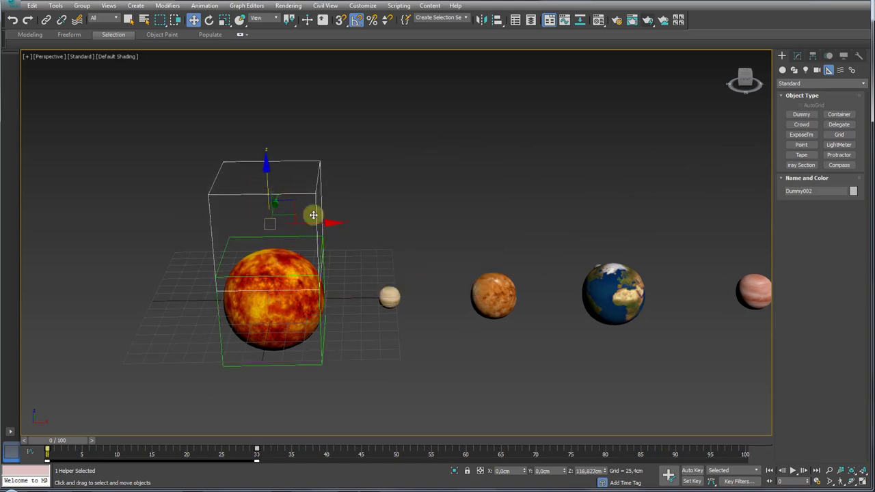
Step: Scale Dummy002 down uniformly to about 29%
{"action": "key", "text": "e"}
{"action": "key", "text": "r"}
{"action": "left_click_drag", "start_coordinate": [256, 217], "coordinate": [281, 342]}
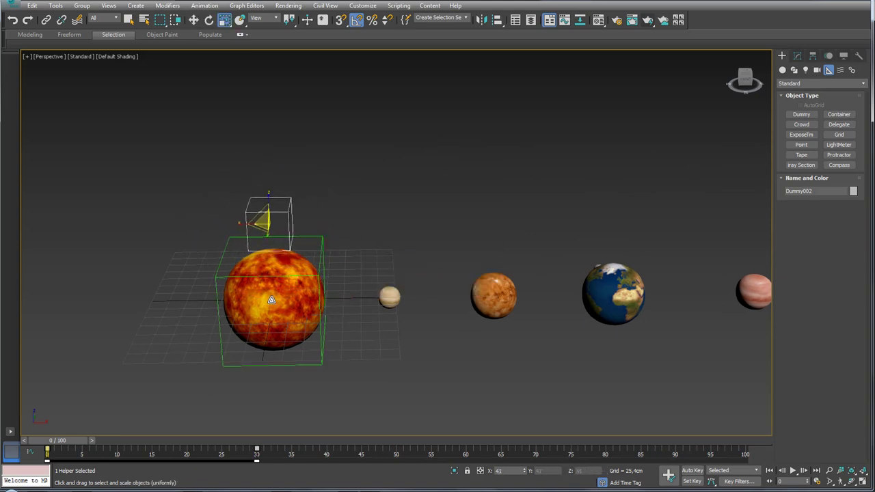
{"action": "mouse_move", "coordinate": [337, 306]}
{"action": "middle_mouse_down", "text": "alt"}
{"action": "mouse_move", "coordinate": [332, 283]}
{"action": "mouse_move", "coordinate": [381, 262]}
{"action": "middle_mouse_up", "text": "alt"}
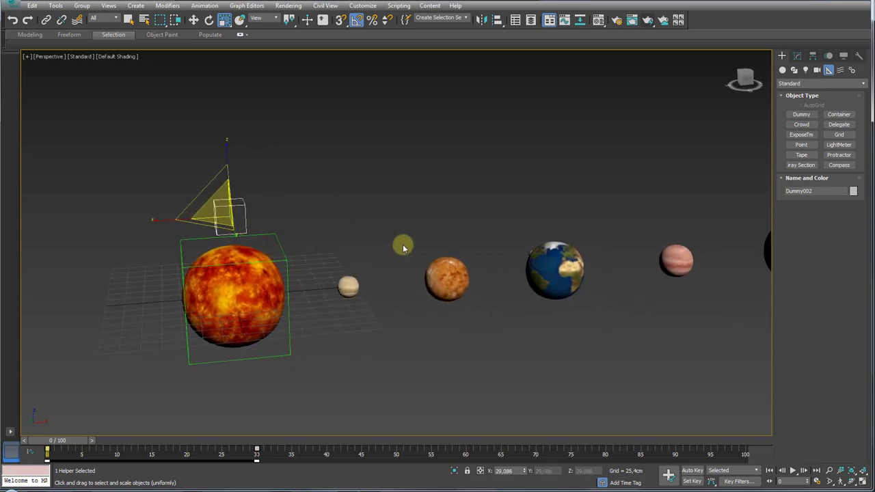
Step: Link Venus to Dummy002 with Select and Link
{"action": "left_click", "coordinate": [457, 299]}
{"action": "left_click", "coordinate": [46, 20]}
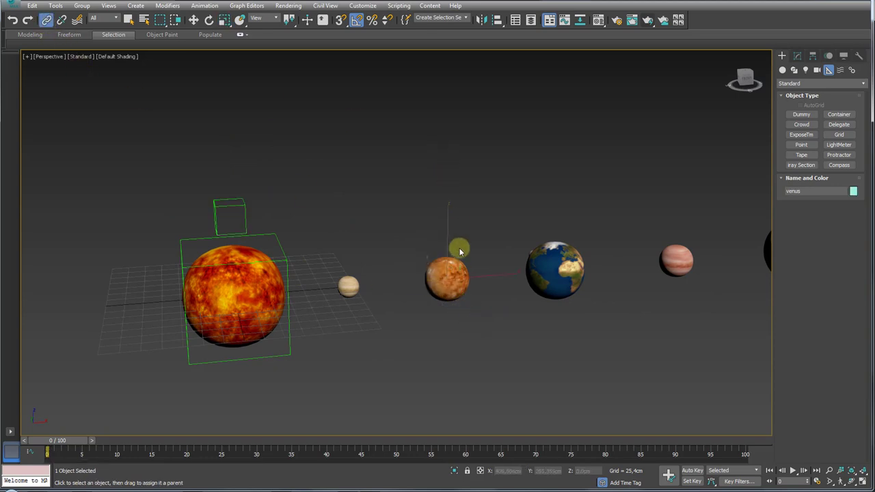
{"action": "mouse_move", "coordinate": [454, 270]}
{"action": "left_mouse_down"}
{"action": "mouse_move", "coordinate": [248, 196]}
{"action": "mouse_move", "coordinate": [246, 209]}
{"action": "left_mouse_up"}
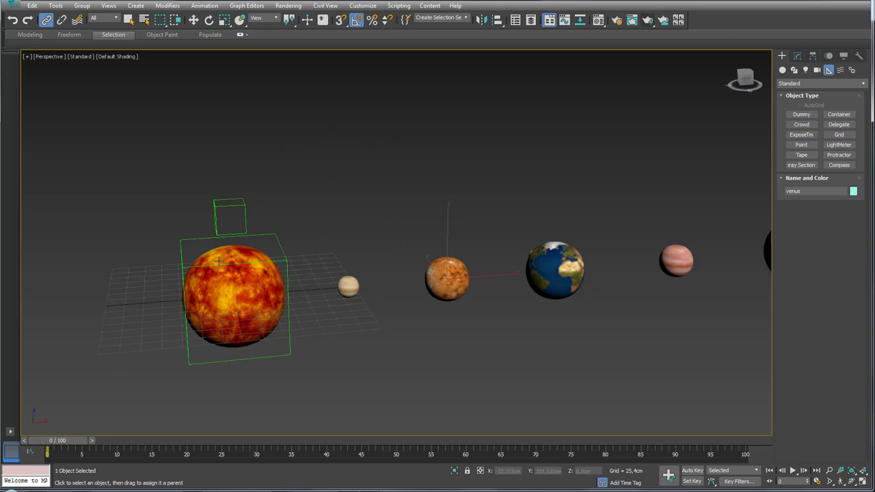
Step: Move Dummy002's rotation key later to frame 35 and preview Venus's slower orbit
{"action": "left_click", "coordinate": [229, 216]}
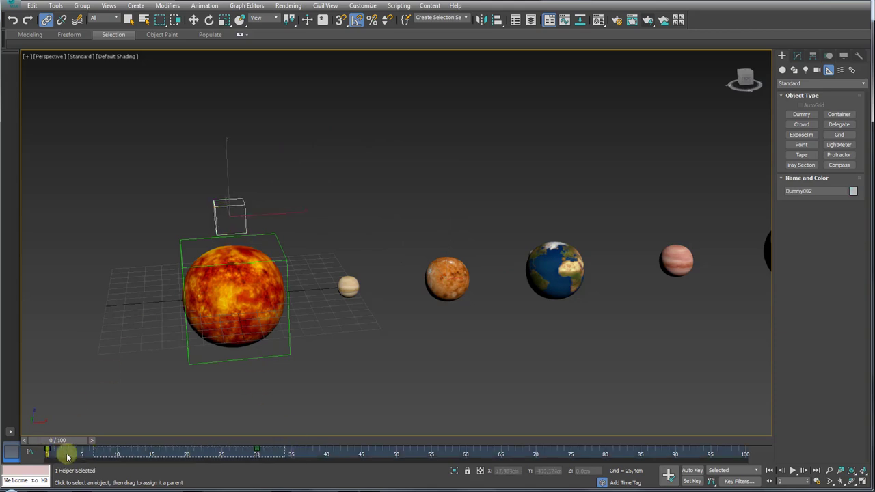
{"action": "mouse_move", "coordinate": [287, 455]}
{"action": "left_mouse_down"}
{"action": "mouse_move", "coordinate": [48, 453]}
{"action": "mouse_move", "coordinate": [269, 445]}
{"action": "mouse_move", "coordinate": [43, 453]}
{"action": "mouse_move", "coordinate": [220, 453]}
{"action": "mouse_move", "coordinate": [265, 452]}
{"action": "mouse_move", "coordinate": [43, 447]}
{"action": "left_mouse_up"}
{"action": "left_click", "coordinate": [45, 20]}
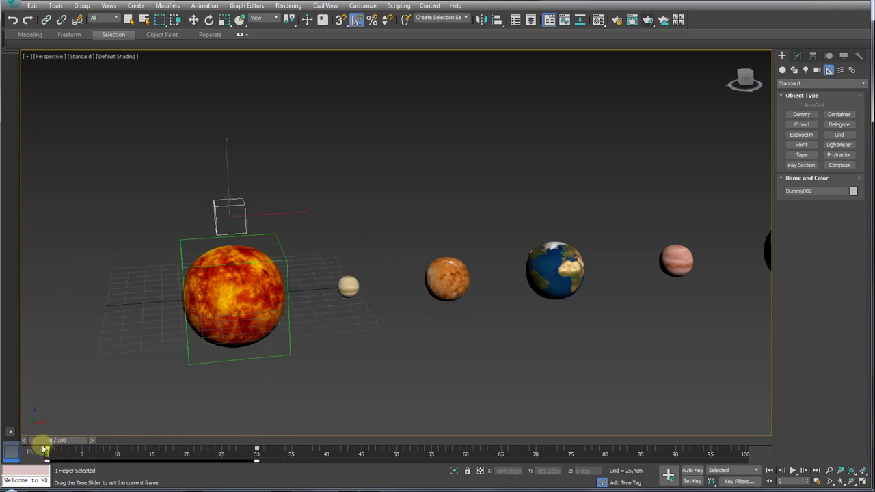
{"action": "left_click_drag", "start_coordinate": [279, 449], "coordinate": [253, 459]}
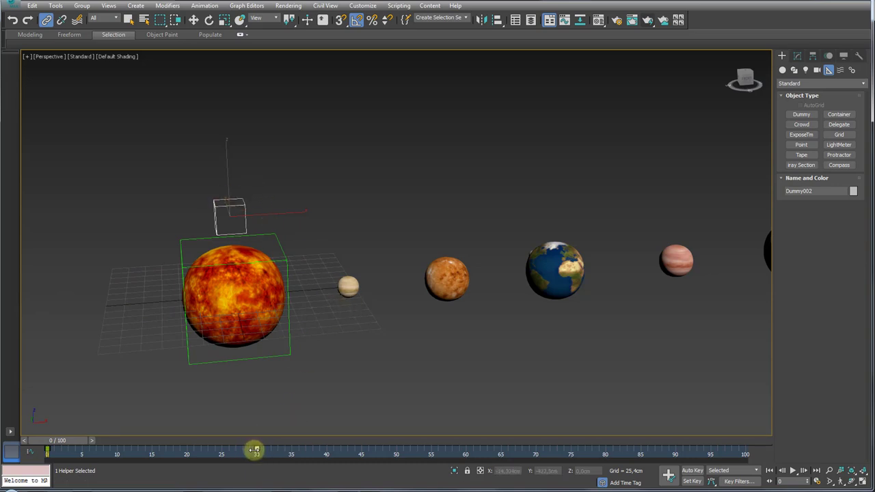
{"action": "mouse_move", "coordinate": [69, 441]}
{"action": "left_mouse_down"}
{"action": "mouse_move", "coordinate": [252, 440]}
{"action": "mouse_move", "coordinate": [94, 445]}
{"action": "left_mouse_up"}
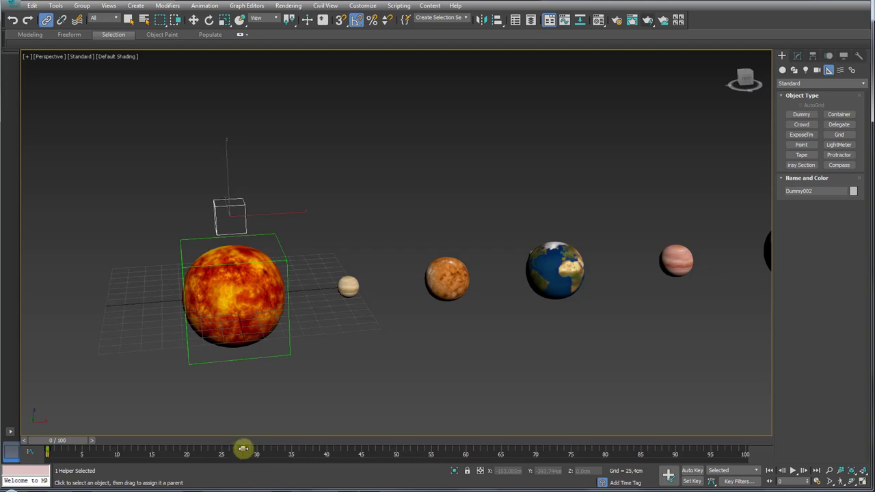
{"action": "left_click_drag", "start_coordinate": [244, 448], "coordinate": [291, 452]}
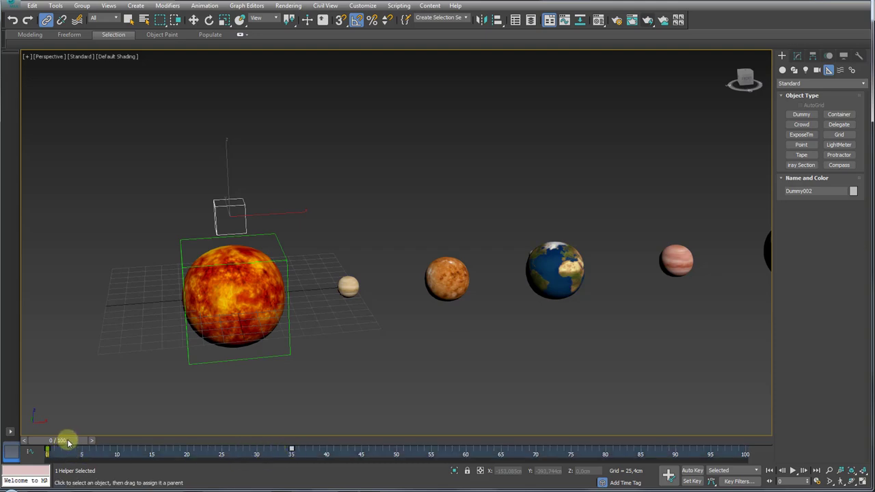
{"action": "mouse_move", "coordinate": [68, 442]}
{"action": "left_mouse_down"}
{"action": "mouse_move", "coordinate": [303, 440]}
{"action": "mouse_move", "coordinate": [260, 440]}
{"action": "left_mouse_up"}
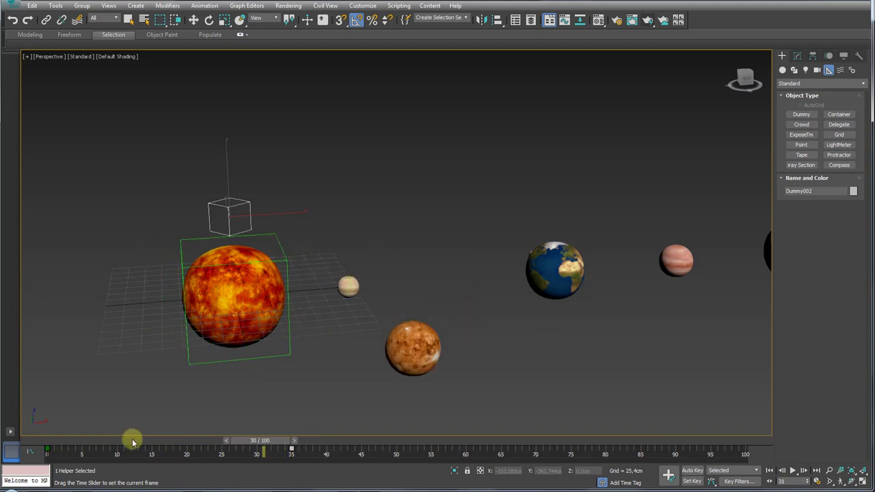
{"action": "left_click_drag", "start_coordinate": [133, 443], "coordinate": [35, 447]}
Step: Shift-move Dummy002 upward to clone Dummy003 above it
{"action": "left_click", "coordinate": [46, 20]}
{"action": "middle_click_drag", "start_coordinate": [398, 223], "coordinate": [348, 181]}
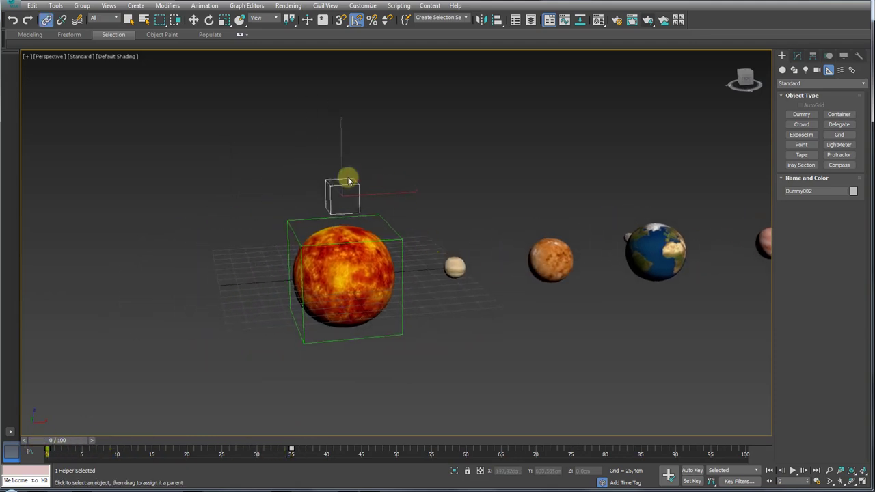
{"action": "left_click", "coordinate": [193, 19]}
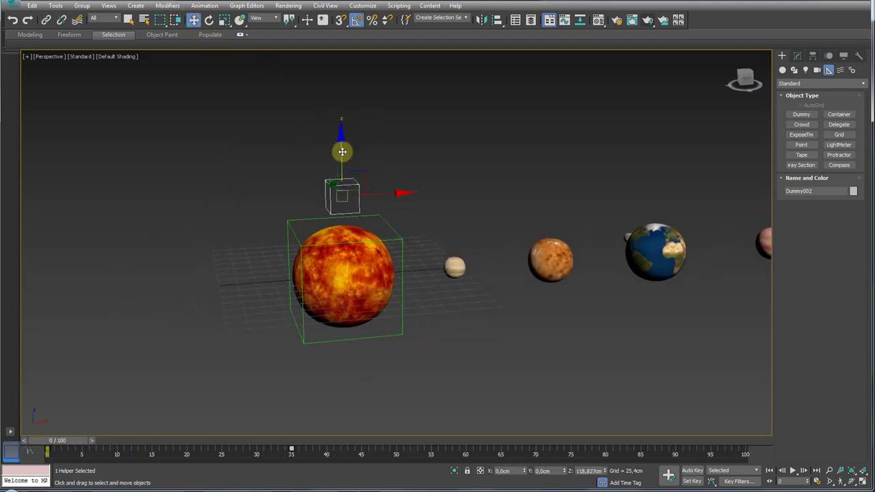
{"action": "left_click_drag", "start_coordinate": [342, 151], "coordinate": [341, 104], "text": "shift"}
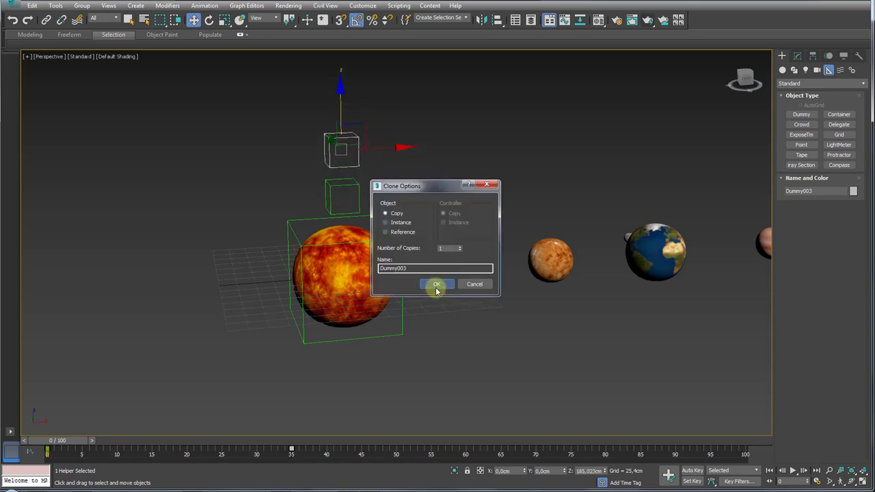
{"action": "left_click", "coordinate": [437, 285]}
Step: Link Earth to Dummy003 and scrub to preview its orbit
{"action": "left_click", "coordinate": [47, 19]}
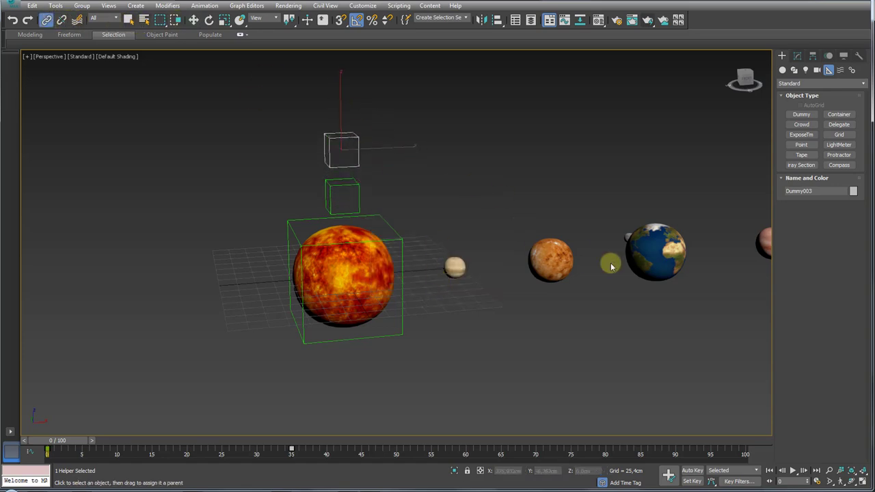
{"action": "left_click_drag", "start_coordinate": [628, 238], "coordinate": [354, 139]}
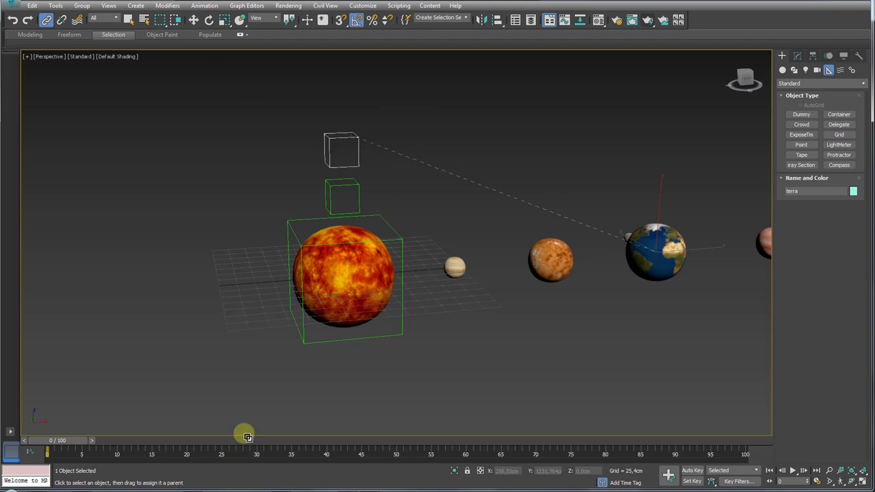
{"action": "mouse_move", "coordinate": [66, 446]}
{"action": "left_mouse_down"}
{"action": "mouse_move", "coordinate": [207, 445]}
{"action": "mouse_move", "coordinate": [217, 456]}
{"action": "mouse_move", "coordinate": [47, 454]}
{"action": "left_mouse_up"}
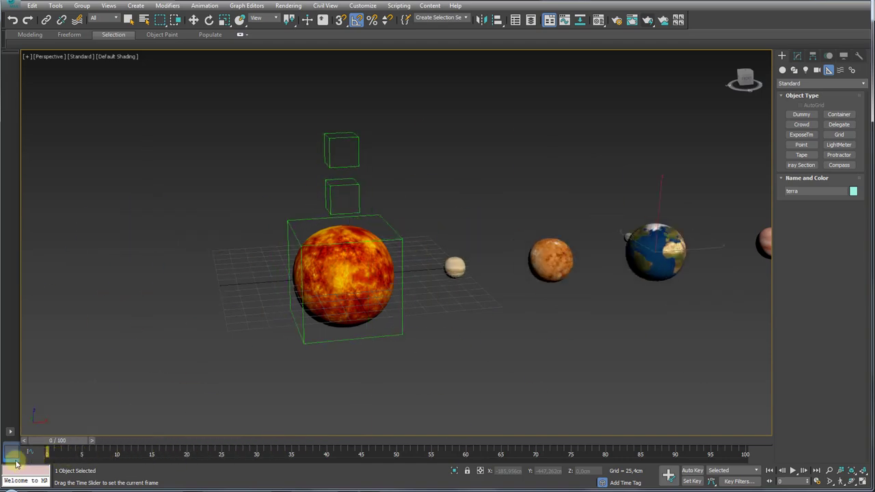
{"action": "left_click_drag", "start_coordinate": [385, 162], "coordinate": [309, 207]}
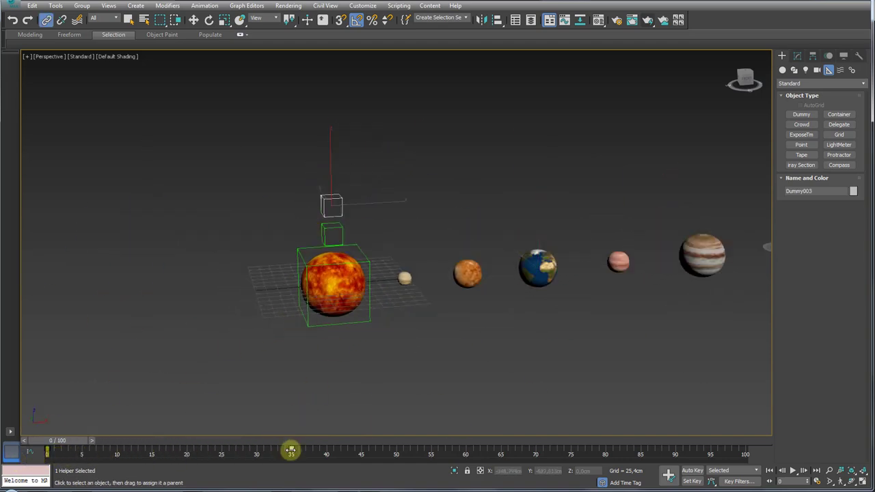
{"action": "mouse_move", "coordinate": [302, 457]}
{"action": "left_mouse_down"}
{"action": "mouse_move", "coordinate": [272, 458]}
{"action": "mouse_move", "coordinate": [312, 447]}
{"action": "left_mouse_up"}
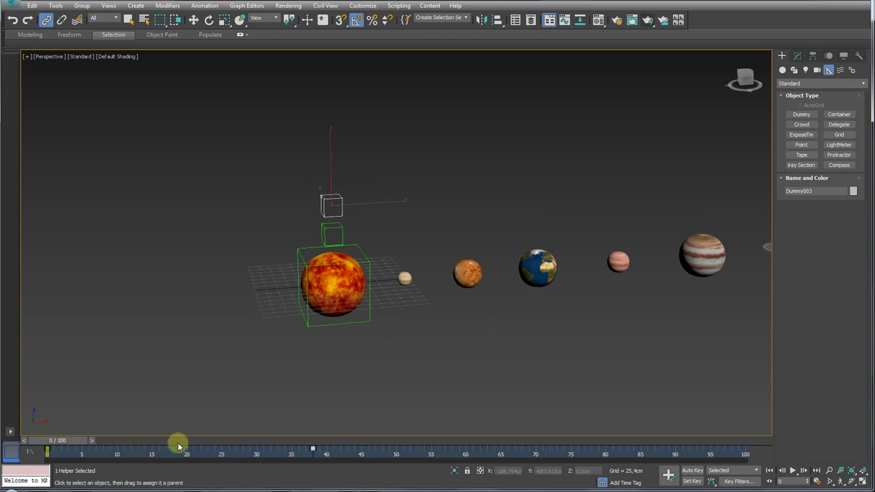
{"action": "mouse_move", "coordinate": [66, 445]}
{"action": "left_mouse_down"}
{"action": "mouse_move", "coordinate": [318, 445]}
{"action": "mouse_move", "coordinate": [257, 454]}
{"action": "mouse_move", "coordinate": [4, 445]}
{"action": "left_mouse_up"}
{"action": "key", "text": "l"}
{"action": "mouse_move", "coordinate": [517, 273]}
{"action": "middle_mouse_down", "text": "alt"}
{"action": "mouse_move", "coordinate": [514, 178]}
{"action": "mouse_move", "coordinate": [444, 239]}
{"action": "middle_mouse_up", "text": "alt"}
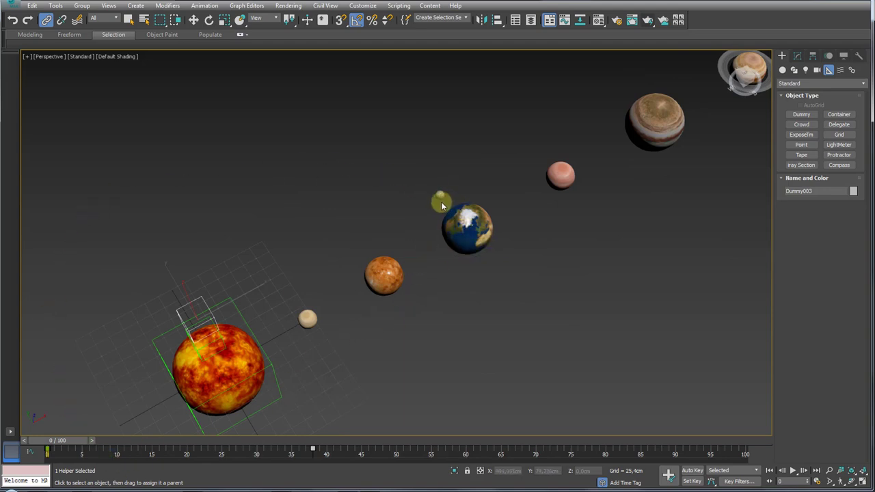
{"action": "mouse_move", "coordinate": [440, 198]}
{"action": "left_mouse_down"}
{"action": "mouse_move", "coordinate": [445, 265]}
{"action": "mouse_move", "coordinate": [441, 191]}
{"action": "left_mouse_up"}
{"action": "middle_click_drag", "start_coordinate": [468, 220], "coordinate": [462, 208], "text": "alt"}
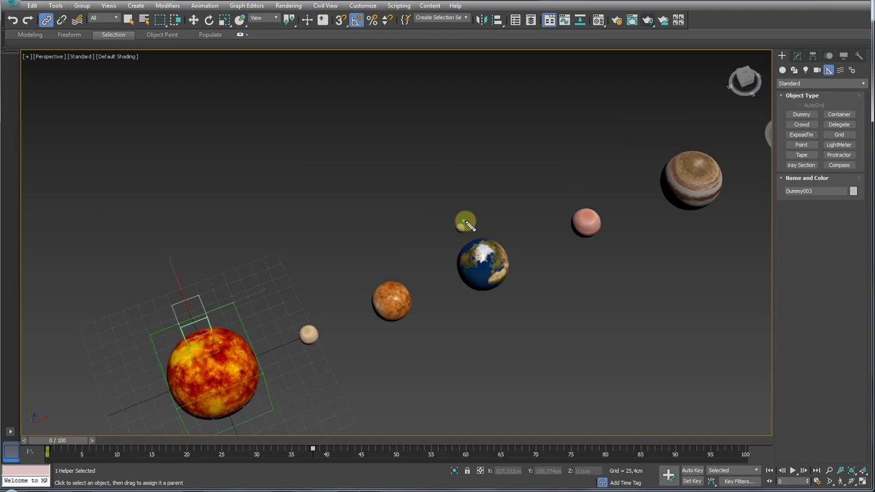
{"action": "mouse_move", "coordinate": [465, 222]}
{"action": "left_mouse_down"}
{"action": "mouse_move", "coordinate": [497, 233]}
{"action": "mouse_move", "coordinate": [514, 262]}
{"action": "left_mouse_up"}
{"action": "mouse_move", "coordinate": [505, 271]}
{"action": "middle_mouse_down", "text": "alt"}
{"action": "mouse_move", "coordinate": [404, 155]}
{"action": "mouse_move", "coordinate": [430, 279]}
{"action": "middle_mouse_up", "text": "alt"}
{"action": "scroll", "coordinate": [425, 191], "scroll_direction": "up", "scroll_amount": 3}
{"action": "scroll", "coordinate": [436, 216], "scroll_direction": "up", "scroll_amount": 3}
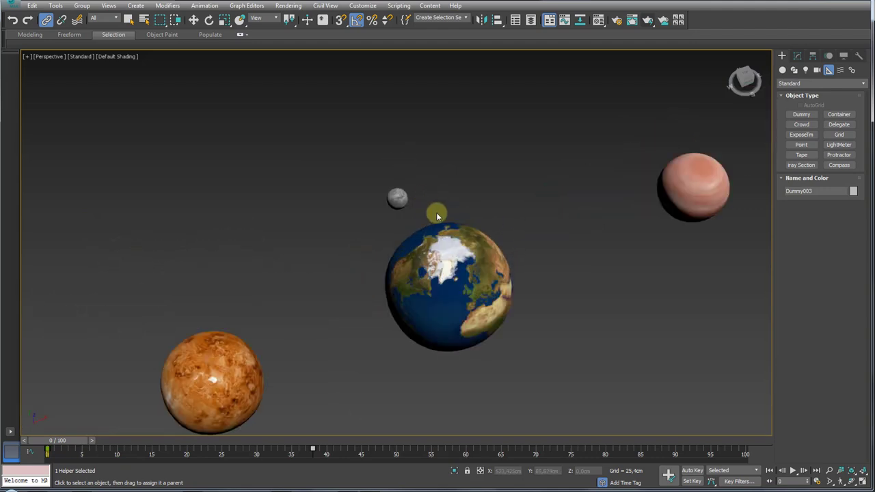
{"action": "scroll", "coordinate": [438, 214], "scroll_direction": "down", "scroll_amount": 3}
{"action": "middle_click_drag", "start_coordinate": [462, 218], "coordinate": [469, 241], "text": "alt"}
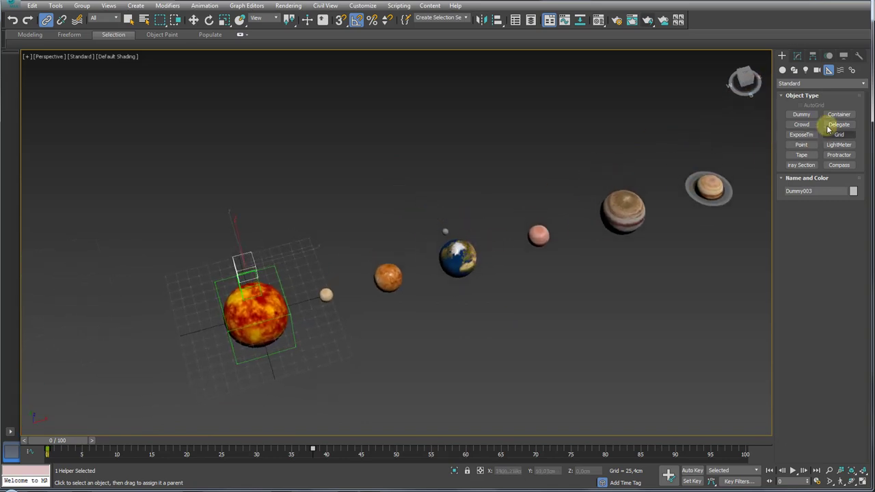
Step: Create a new dummy helper and align its centre to the Earth
{"action": "left_click", "coordinate": [801, 114]}
{"action": "left_click_drag", "start_coordinate": [497, 347], "coordinate": [510, 355]}
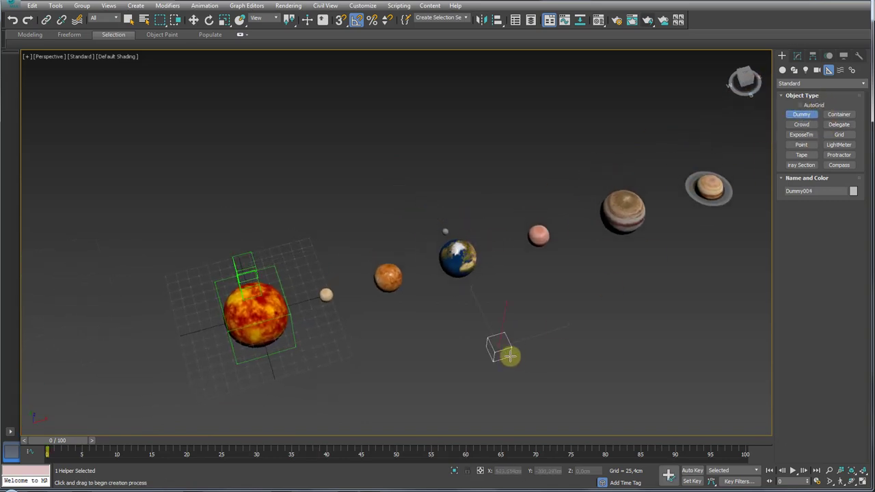
{"action": "middle_click_drag", "start_coordinate": [510, 356], "coordinate": [497, 321], "text": "alt"}
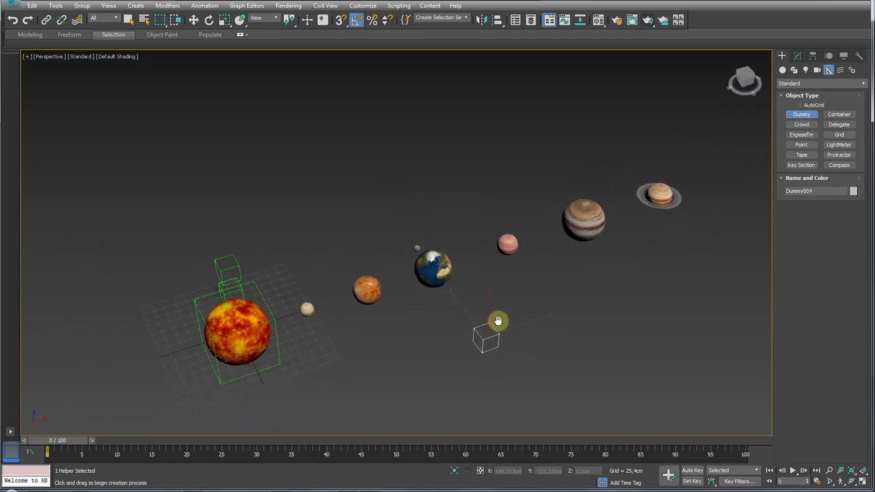
{"action": "left_click", "coordinate": [497, 19]}
{"action": "left_click", "coordinate": [444, 270]}
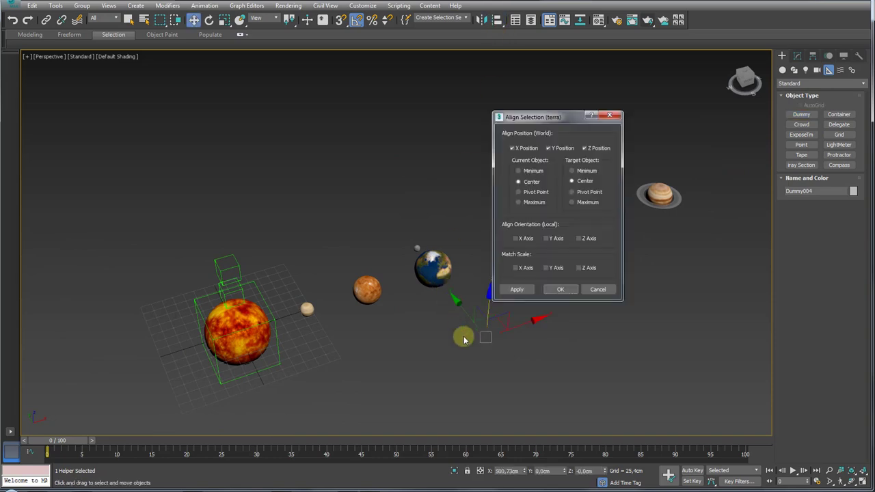
{"action": "left_click", "coordinate": [557, 290]}
Step: Scale the dummy up to enclose Earth and link the moon Lua to it
{"action": "key", "text": "r"}
{"action": "mouse_move", "coordinate": [433, 263]}
{"action": "left_mouse_down"}
{"action": "mouse_move", "coordinate": [437, 225]}
{"action": "mouse_move", "coordinate": [437, 243]}
{"action": "left_mouse_up"}
{"action": "key", "text": "z"}
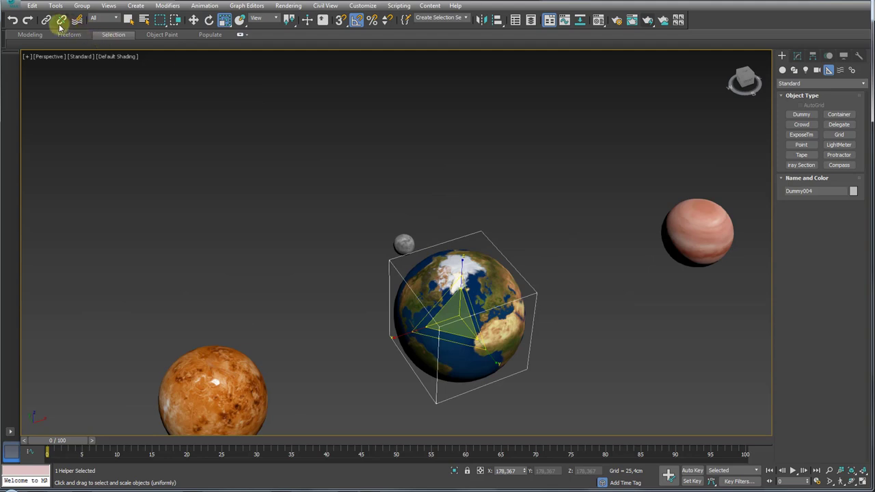
{"action": "left_click", "coordinate": [47, 21]}
{"action": "left_click_drag", "start_coordinate": [408, 241], "coordinate": [411, 214]}
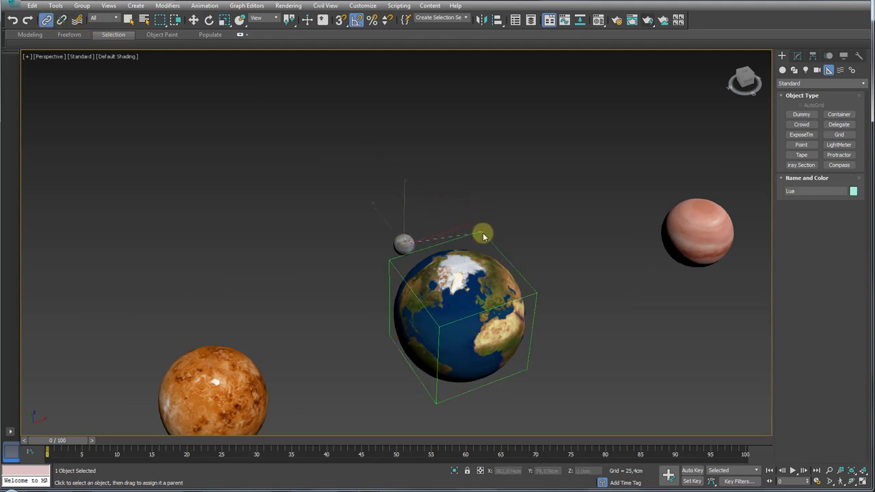
Step: Link Dummy004 to the dummy above the sun and scrub to check Earth and Moon orbiting
{"action": "scroll", "coordinate": [519, 220], "scroll_direction": "down", "scroll_amount": 5}
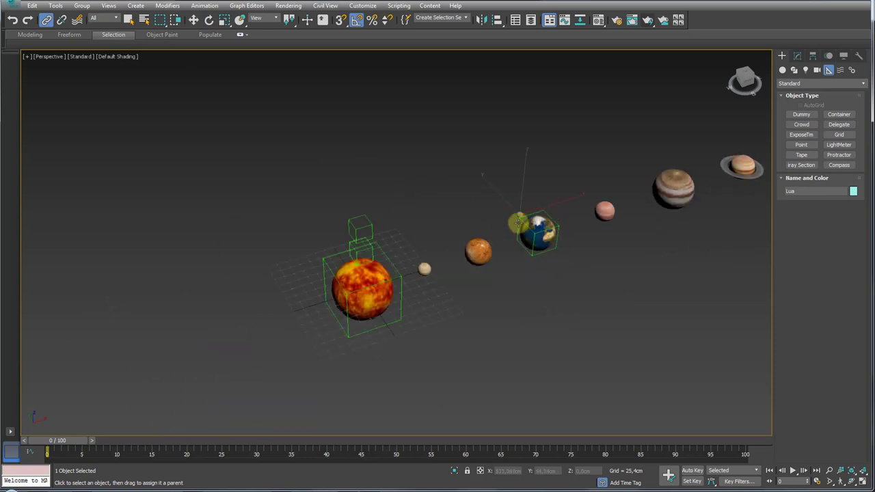
{"action": "scroll", "coordinate": [519, 226], "scroll_direction": "up", "scroll_amount": 2}
{"action": "left_click_drag", "start_coordinate": [521, 219], "coordinate": [275, 219]}
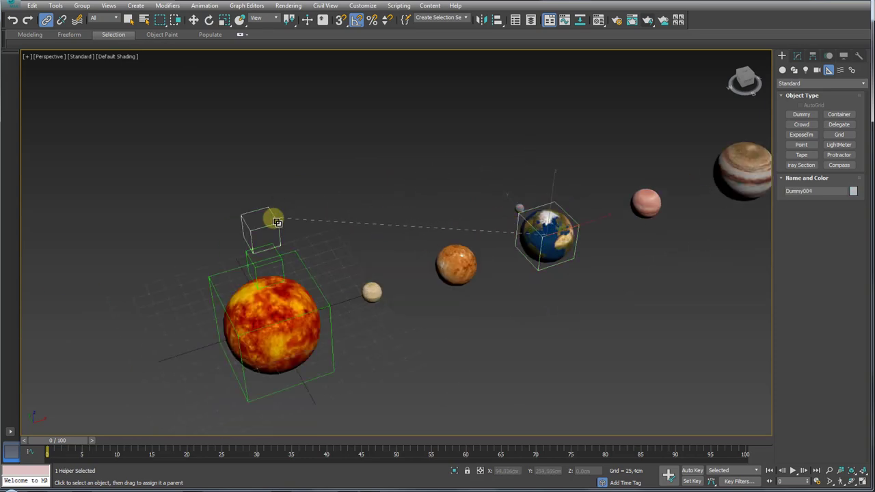
{"action": "middle_click_drag", "start_coordinate": [227, 253], "coordinate": [284, 387], "text": "alt"}
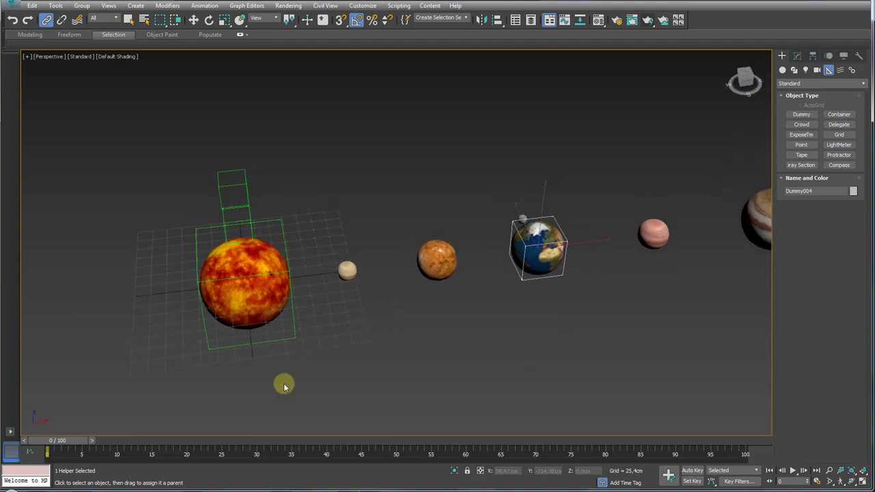
{"action": "mouse_move", "coordinate": [78, 444]}
{"action": "left_mouse_down"}
{"action": "mouse_move", "coordinate": [212, 440]}
{"action": "mouse_move", "coordinate": [46, 441]}
{"action": "left_mouse_up"}
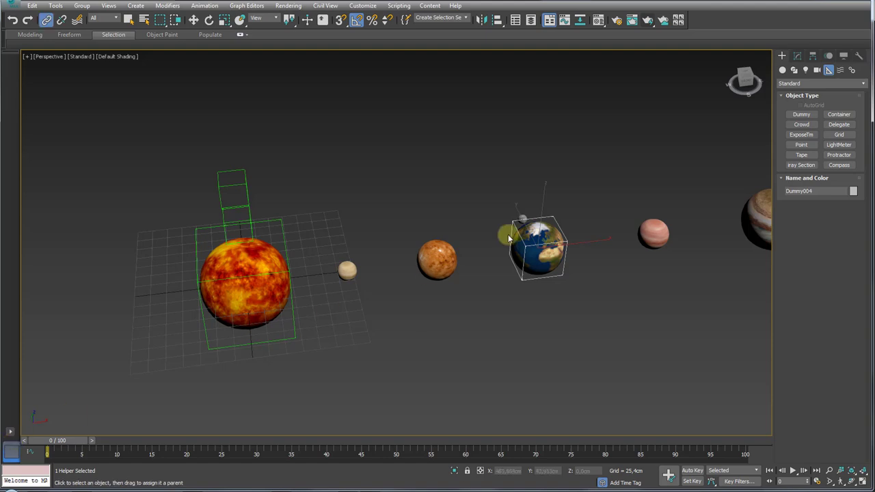
{"action": "left_click_drag", "start_coordinate": [75, 444], "coordinate": [45, 442]}
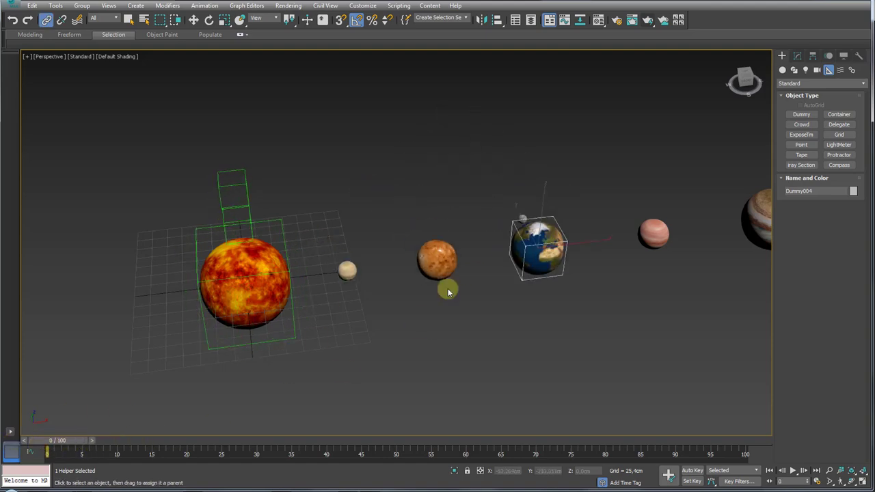
{"action": "left_click_drag", "start_coordinate": [535, 211], "coordinate": [531, 248]}
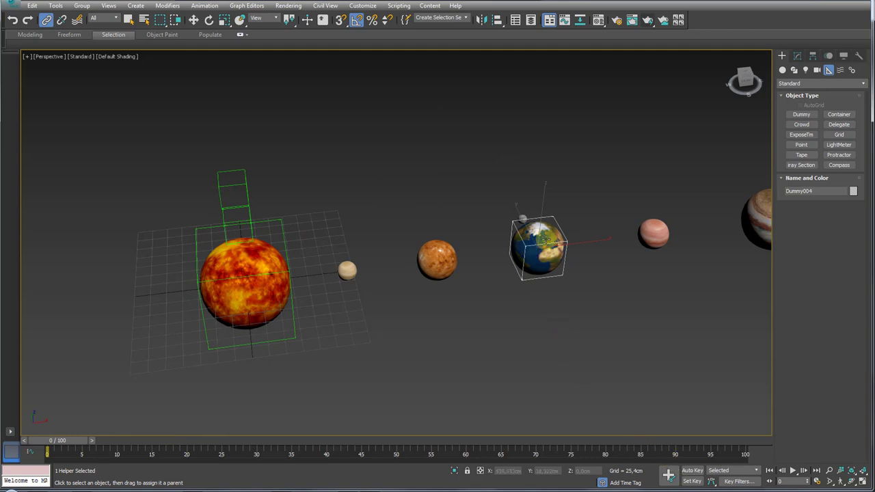
{"action": "left_click_drag", "start_coordinate": [61, 443], "coordinate": [256, 450]}
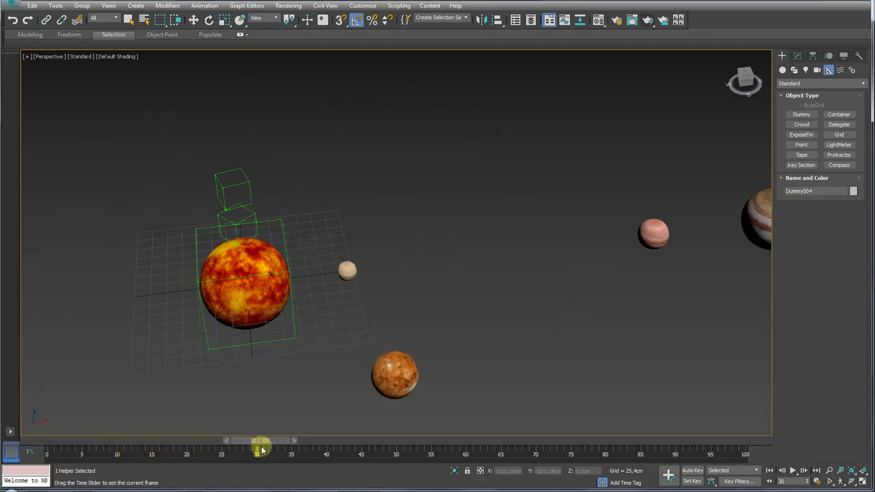
Step: At frame 30 with Auto Key on, rotate Dummy004 about Z to about -75.8°
{"action": "scroll", "coordinate": [377, 346], "scroll_direction": "down", "scroll_amount": 4}
{"action": "scroll", "coordinate": [421, 346], "scroll_direction": "down", "scroll_amount": 2}
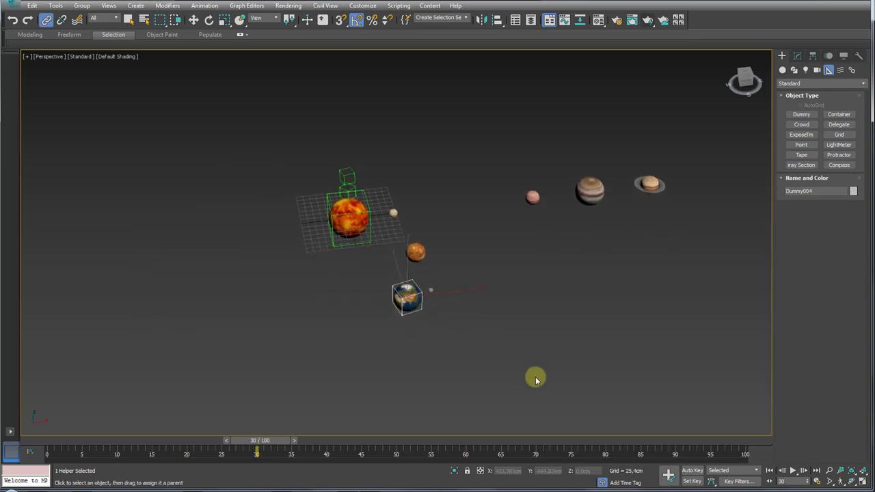
{"action": "left_click", "coordinate": [692, 470]}
{"action": "scroll", "coordinate": [407, 300], "scroll_direction": "up", "scroll_amount": 3}
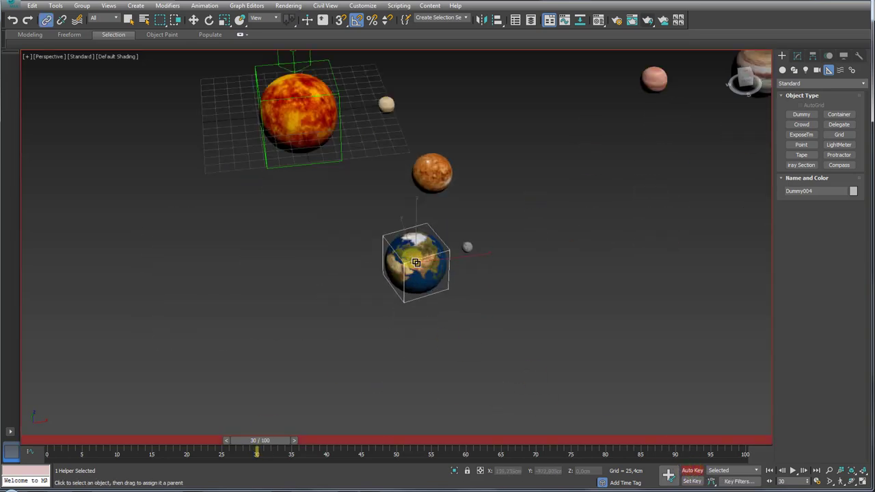
{"action": "scroll", "coordinate": [414, 288], "scroll_direction": "up", "scroll_amount": 2}
{"action": "key", "text": "e"}
{"action": "left_click_drag", "start_coordinate": [420, 302], "coordinate": [247, 311]}
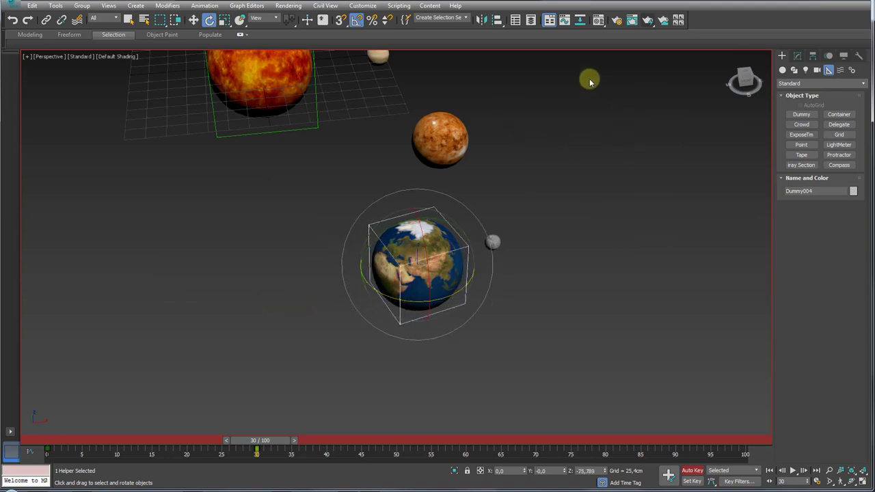
Step: Set Dummy004's rotation out-of-range type to Loop and preview it around frame 38
{"action": "left_click", "coordinate": [565, 21]}
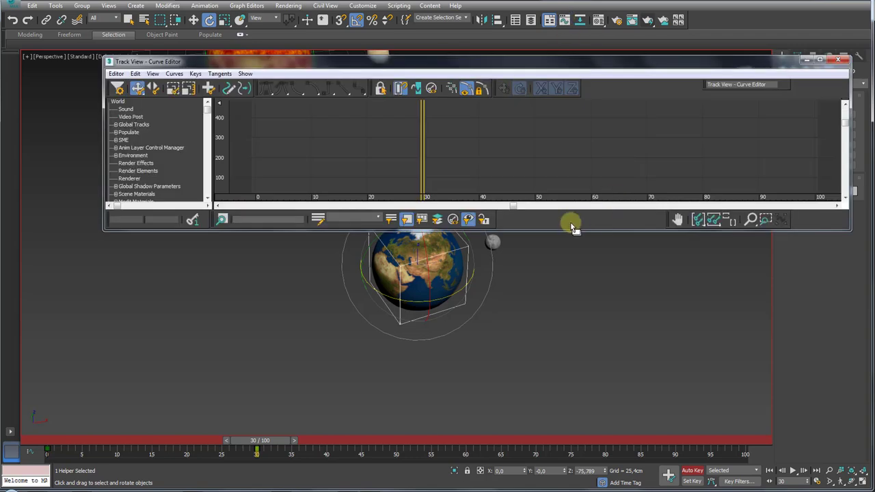
{"action": "scroll", "coordinate": [338, 153], "scroll_direction": "down", "scroll_amount": 3}
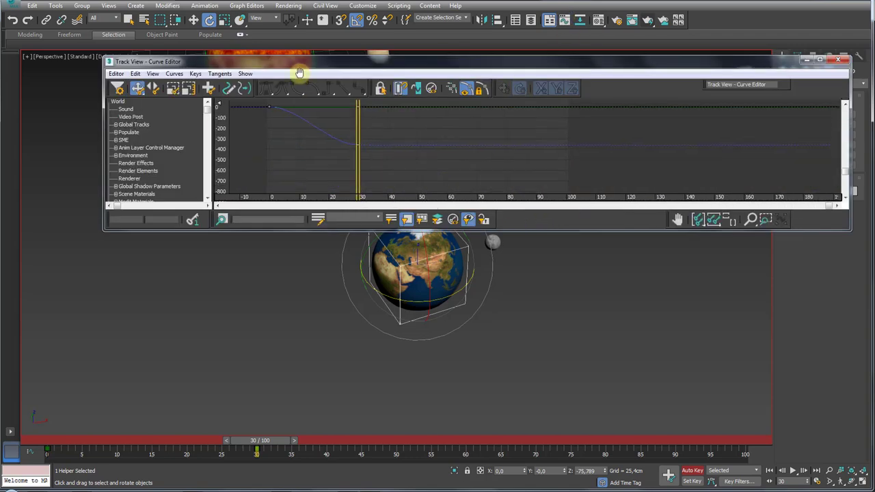
{"action": "key", "text": "ctrl+a"}
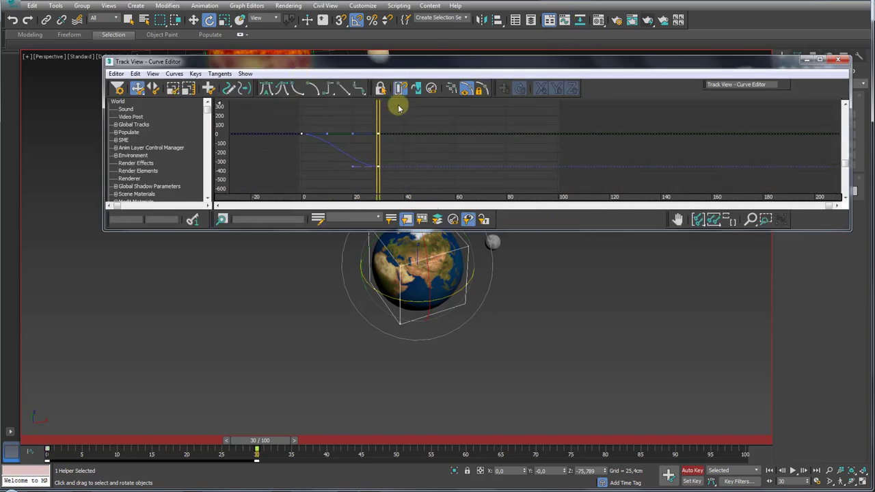
{"action": "middle_click_drag", "start_coordinate": [318, 135], "coordinate": [335, 144]}
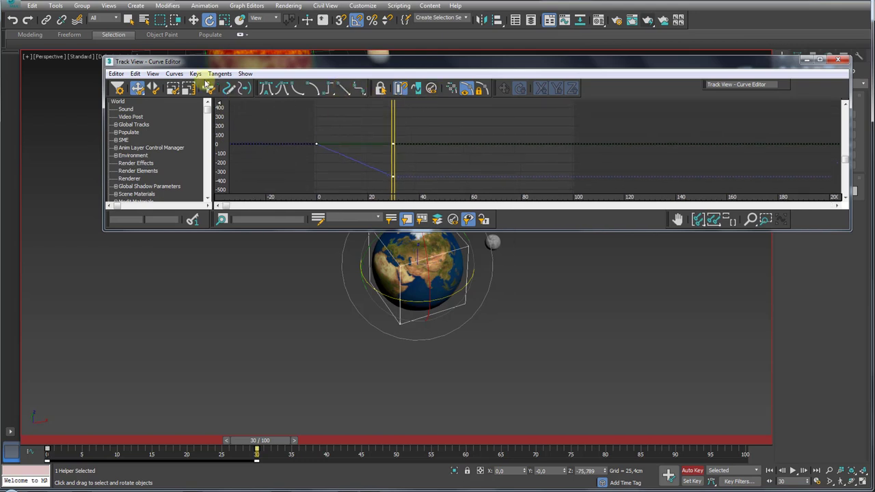
{"action": "left_click", "coordinate": [136, 75]}
{"action": "mouse_move", "coordinate": [58, 127]}
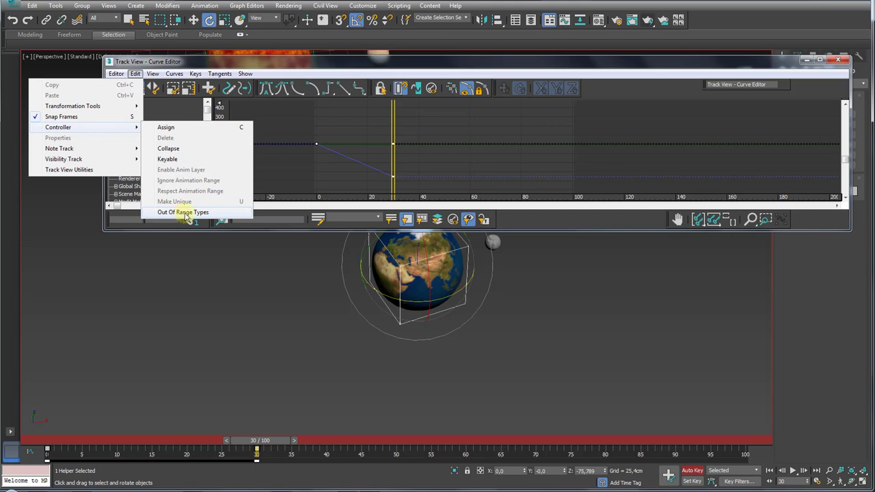
{"action": "left_click", "coordinate": [183, 212]}
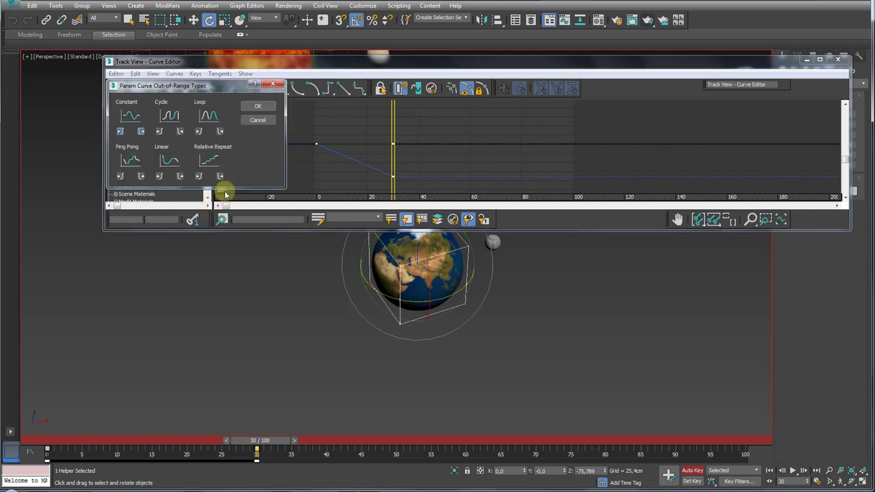
{"action": "left_click", "coordinate": [257, 107]}
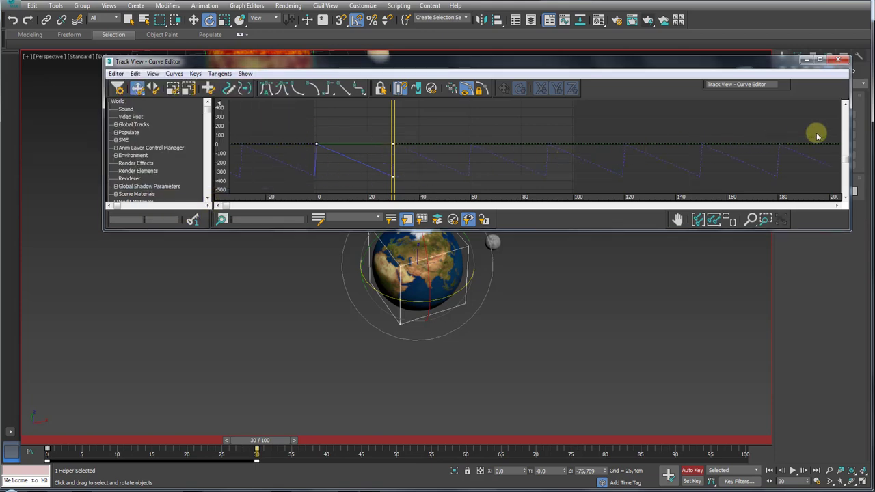
{"action": "left_click", "coordinate": [837, 60]}
{"action": "mouse_move", "coordinate": [277, 440]}
{"action": "left_mouse_down"}
{"action": "mouse_move", "coordinate": [440, 425]}
{"action": "mouse_move", "coordinate": [706, 444]}
{"action": "mouse_move", "coordinate": [361, 456]}
{"action": "mouse_move", "coordinate": [42, 451]}
{"action": "left_mouse_up"}
{"action": "scroll", "coordinate": [386, 316], "scroll_direction": "down", "scroll_amount": 5}
{"action": "key", "text": "e"}
{"action": "scroll", "coordinate": [369, 240], "scroll_direction": "up", "scroll_amount": 5}
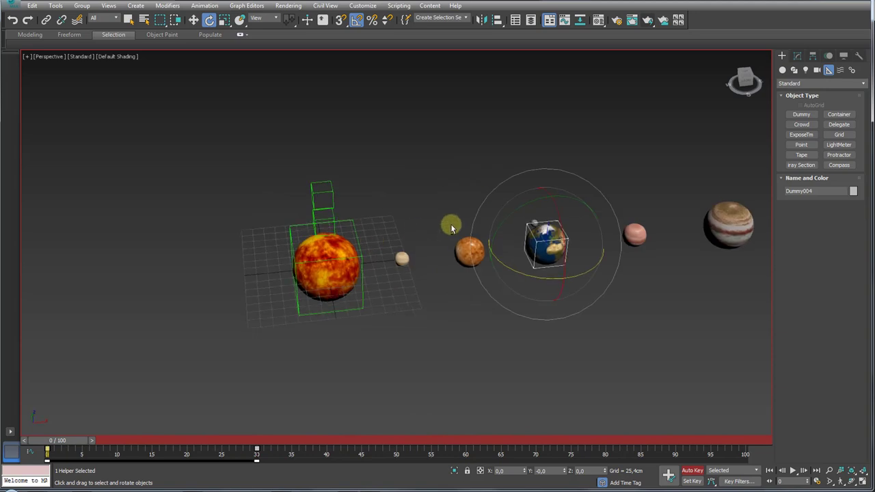
{"action": "middle_click_drag", "start_coordinate": [389, 180], "coordinate": [380, 193]}
{"action": "scroll", "coordinate": [344, 205], "scroll_direction": "up", "scroll_amount": 3}
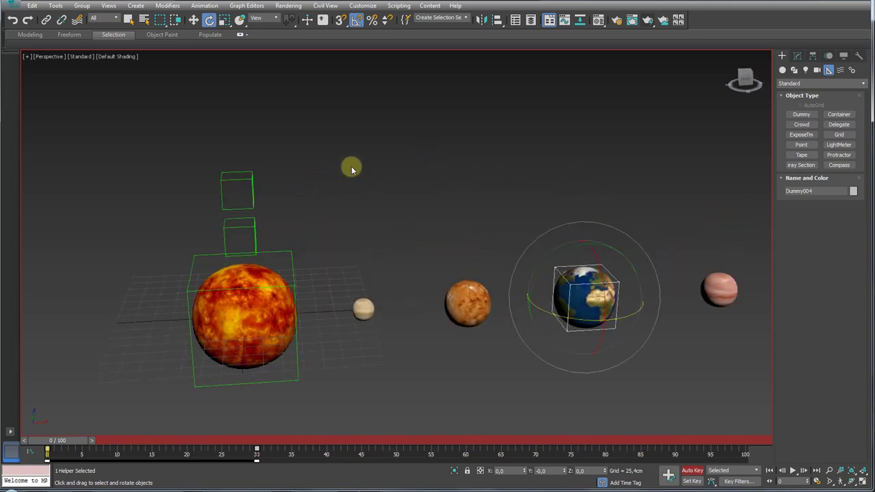
{"action": "left_click", "coordinate": [594, 305]}
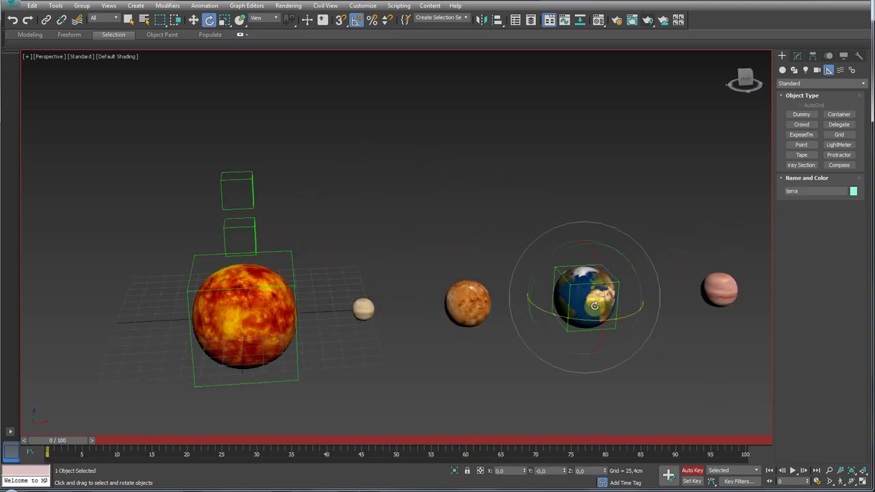
{"action": "middle_click_drag", "start_coordinate": [590, 341], "coordinate": [512, 262], "text": "alt"}
{"action": "middle_click_drag", "start_coordinate": [565, 264], "coordinate": [596, 306], "text": "alt"}
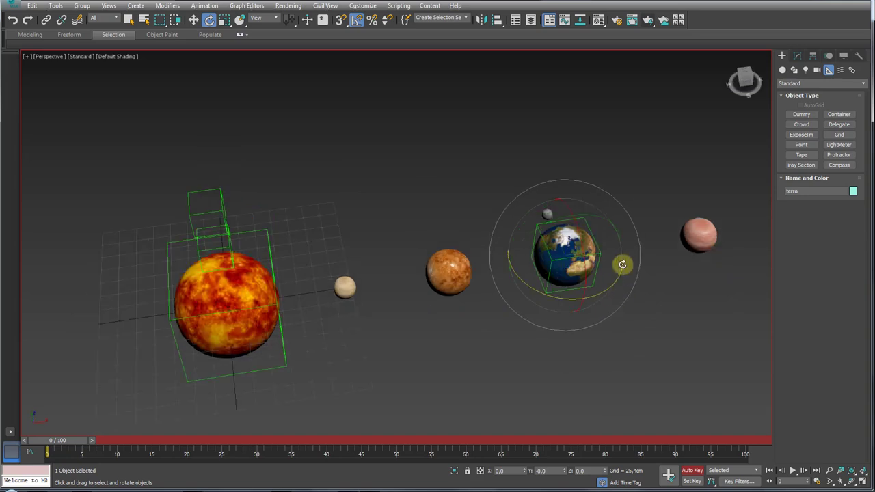
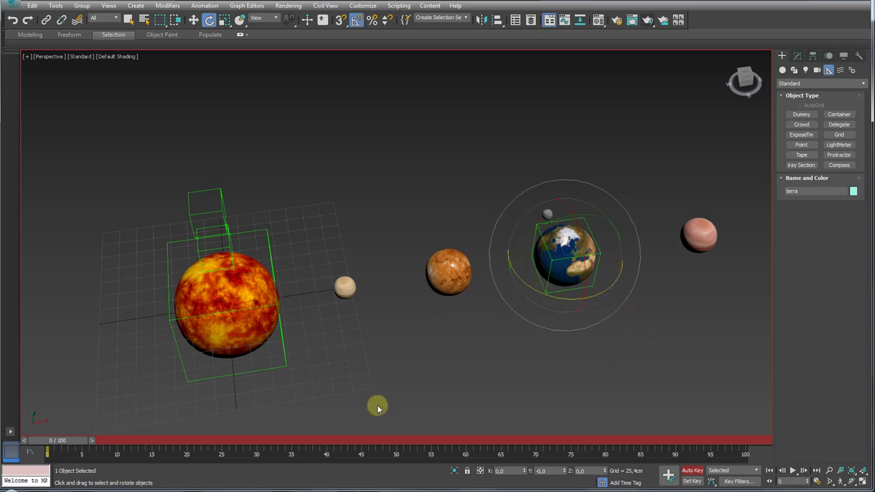
Step: Select Earth and, at frame 30 with Auto Key, rotate it 350° about Z
{"action": "left_click", "coordinate": [603, 313]}
{"action": "left_click", "coordinate": [573, 272]}
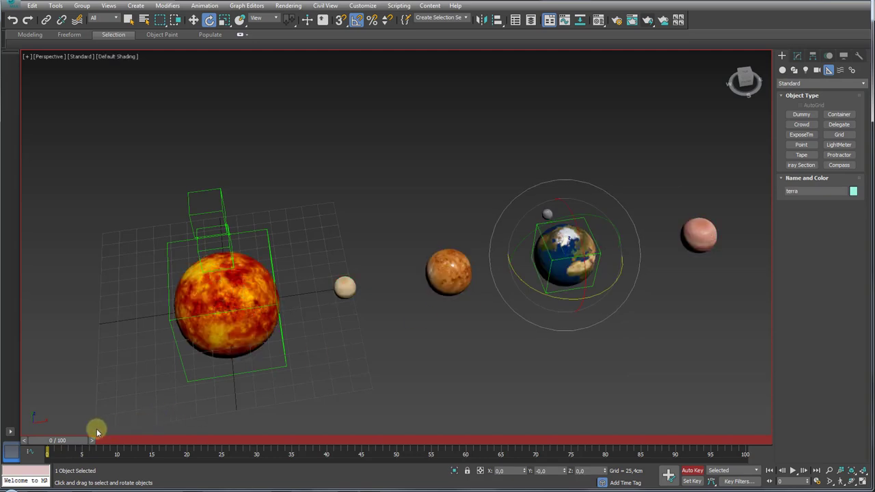
{"action": "left_click_drag", "start_coordinate": [73, 445], "coordinate": [282, 439]}
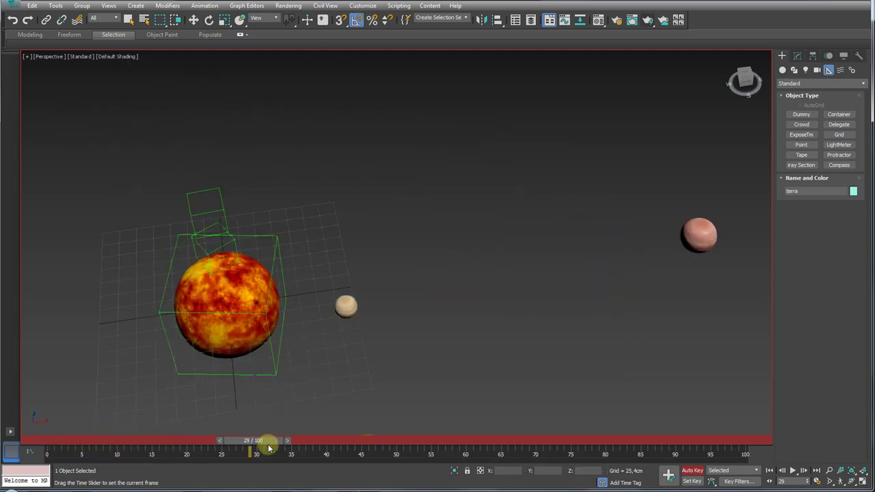
{"action": "key", "text": "ctrl+shift+z"}
{"action": "key", "text": "z"}
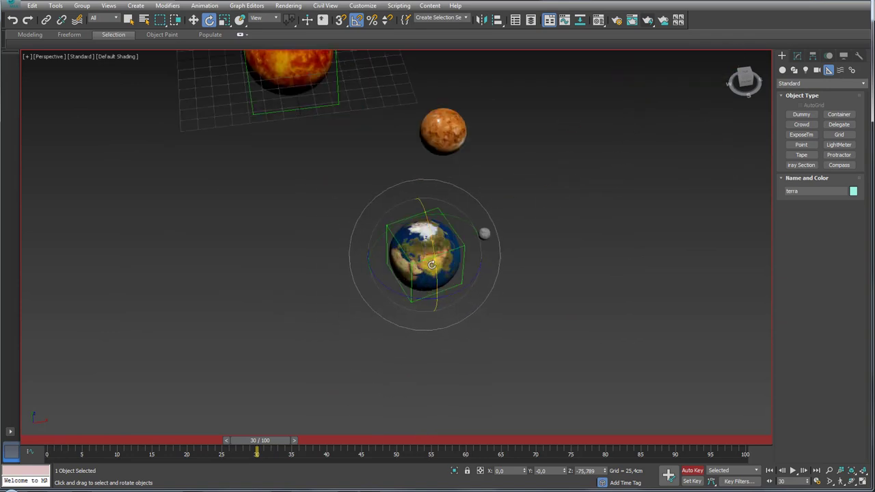
{"action": "left_click_drag", "start_coordinate": [408, 298], "coordinate": [582, 299]}
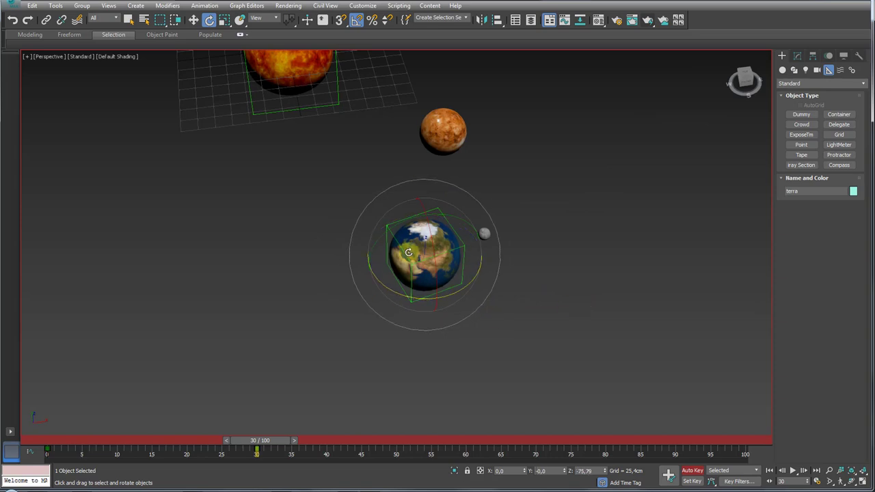
Step: Make both of Earth's rotation keys linear and set the out-of-range type to Loop
{"action": "left_click", "coordinate": [565, 21]}
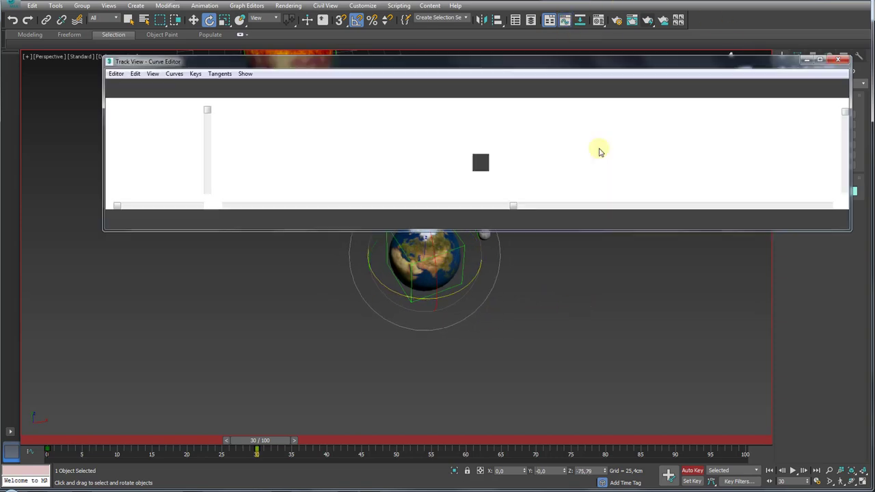
{"action": "left_click_drag", "start_coordinate": [456, 121], "coordinate": [253, 185]}
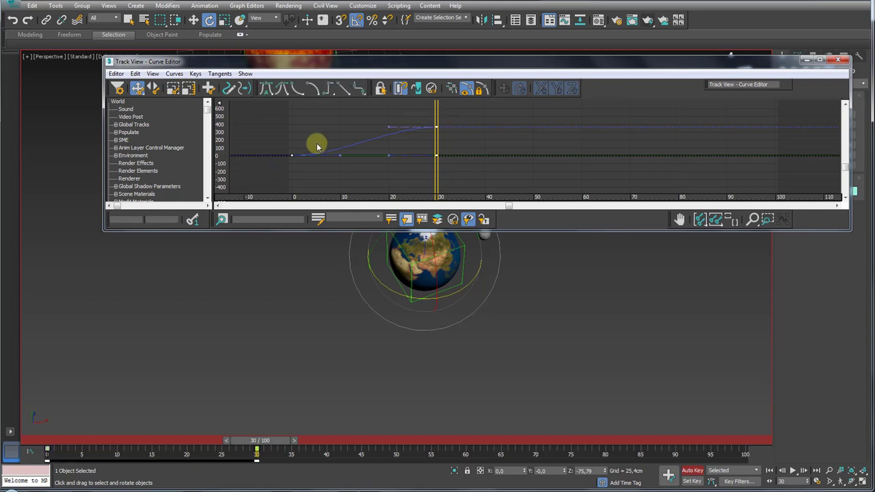
{"action": "left_click", "coordinate": [352, 93]}
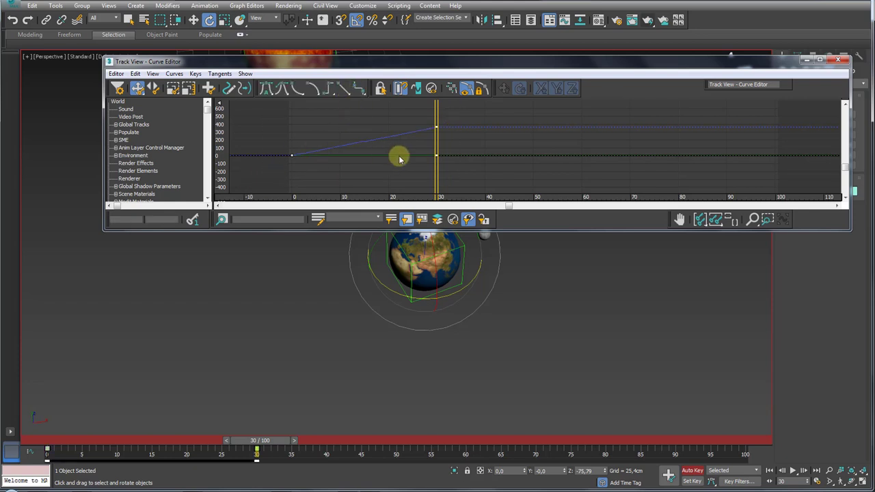
{"action": "left_click", "coordinate": [136, 74]}
{"action": "mouse_move", "coordinate": [61, 127]}
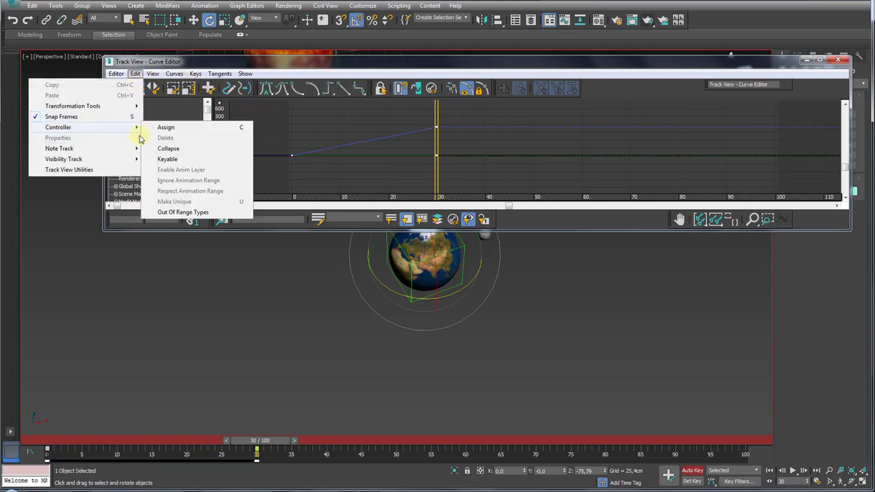
{"action": "left_click", "coordinate": [193, 213]}
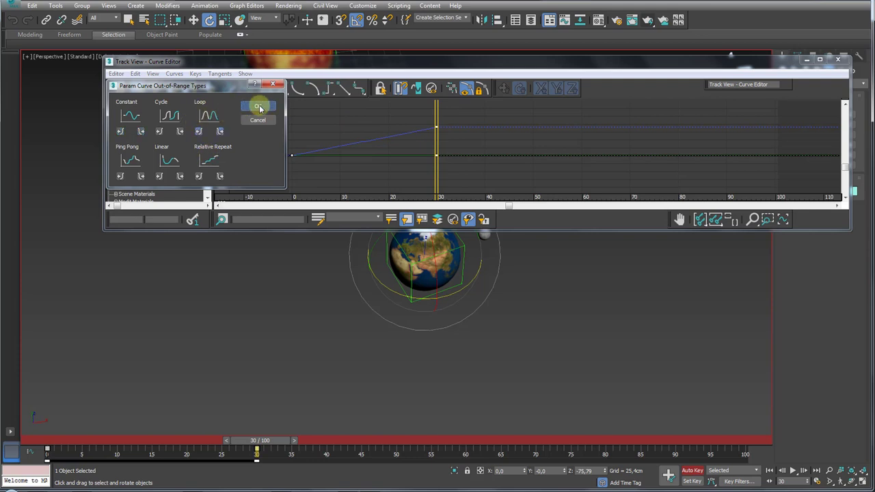
{"action": "left_click", "coordinate": [259, 107]}
{"action": "middle_click_drag", "start_coordinate": [582, 143], "coordinate": [721, 130], "text": "ctrl+alt"}
Step: Close the curve editor, return to frame 0, select the dummy above the sun and turn Auto Key off
{"action": "left_click", "coordinate": [838, 61]}
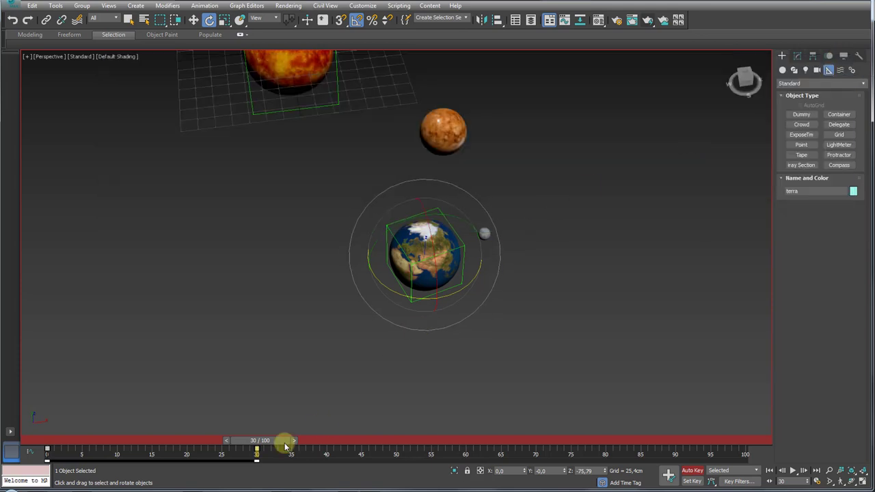
{"action": "mouse_move", "coordinate": [278, 440]}
{"action": "left_mouse_down"}
{"action": "mouse_move", "coordinate": [89, 443]}
{"action": "mouse_move", "coordinate": [236, 448]}
{"action": "mouse_move", "coordinate": [353, 424]}
{"action": "mouse_move", "coordinate": [34, 444]}
{"action": "left_mouse_up"}
{"action": "key", "text": "z"}
{"action": "key", "text": "e"}
{"action": "scroll", "coordinate": [383, 236], "scroll_direction": "up", "scroll_amount": 5}
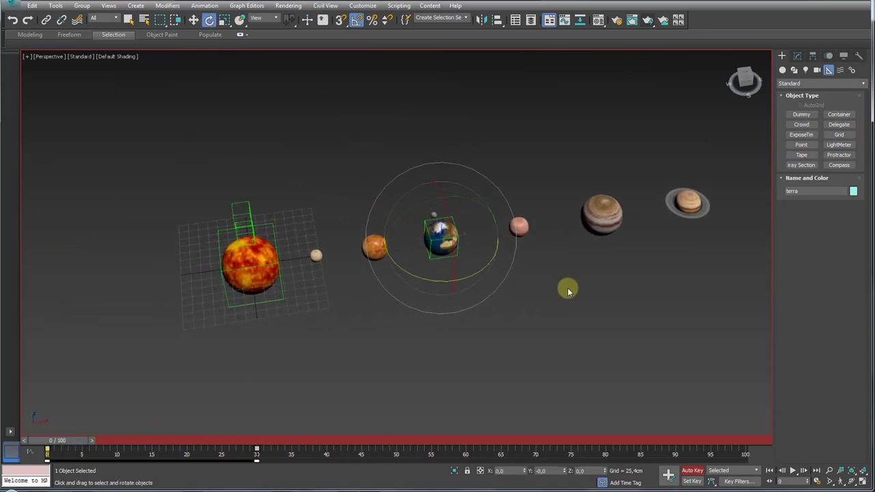
{"action": "left_click", "coordinate": [519, 224]}
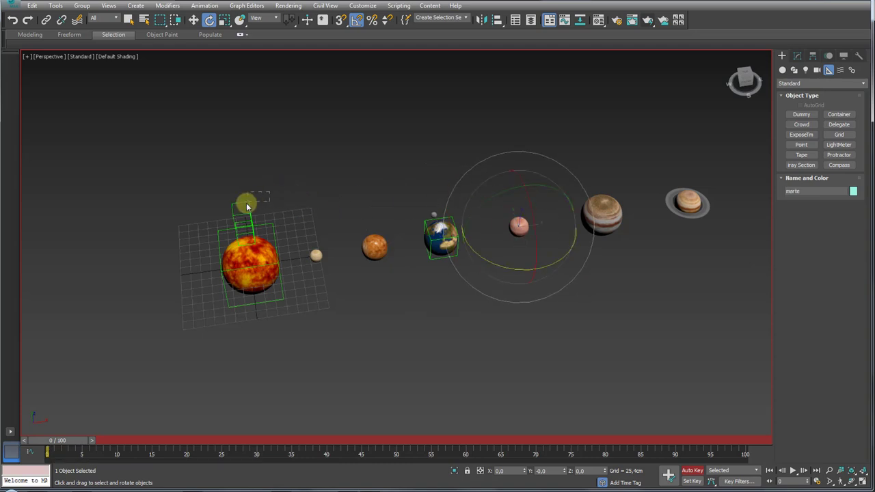
{"action": "left_click", "coordinate": [247, 206]}
{"action": "middle_click_drag", "start_coordinate": [247, 206], "coordinate": [693, 437], "text": "alt"}
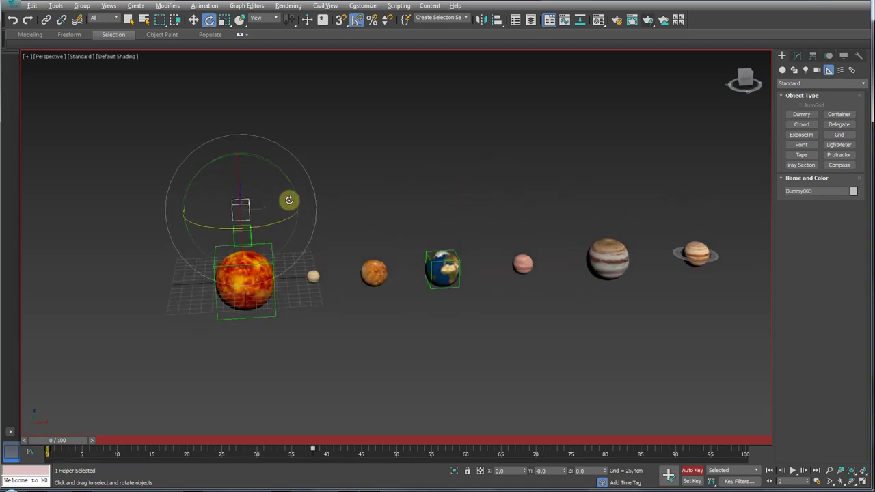
{"action": "left_click", "coordinate": [693, 471]}
{"action": "key", "text": "w"}
Step: Shift-clone the dummy upward and link Mars to the new copy
{"action": "left_click_drag", "start_coordinate": [244, 170], "coordinate": [243, 148], "text": "shift"}
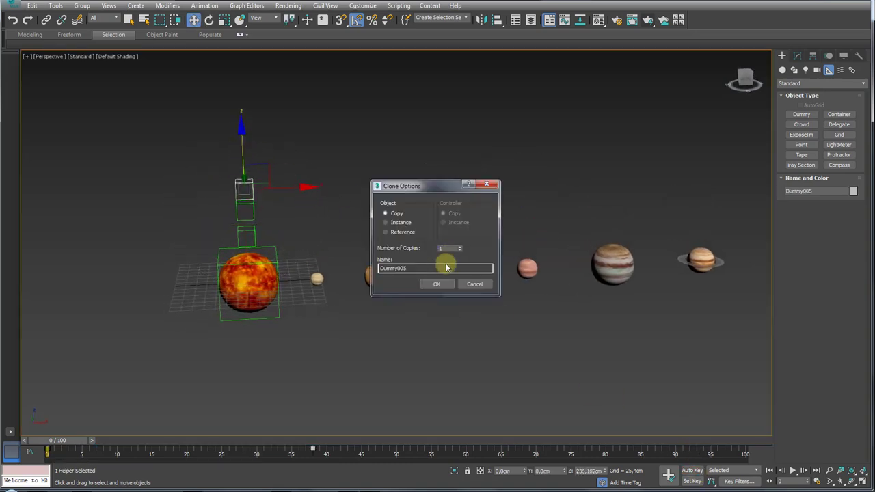
{"action": "left_click", "coordinate": [432, 284]}
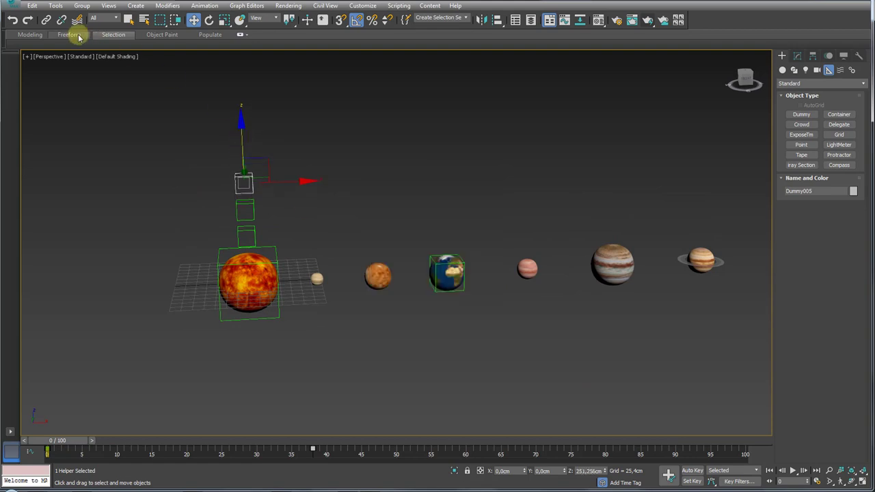
{"action": "left_click", "coordinate": [47, 20]}
{"action": "left_click_drag", "start_coordinate": [528, 268], "coordinate": [252, 179]}
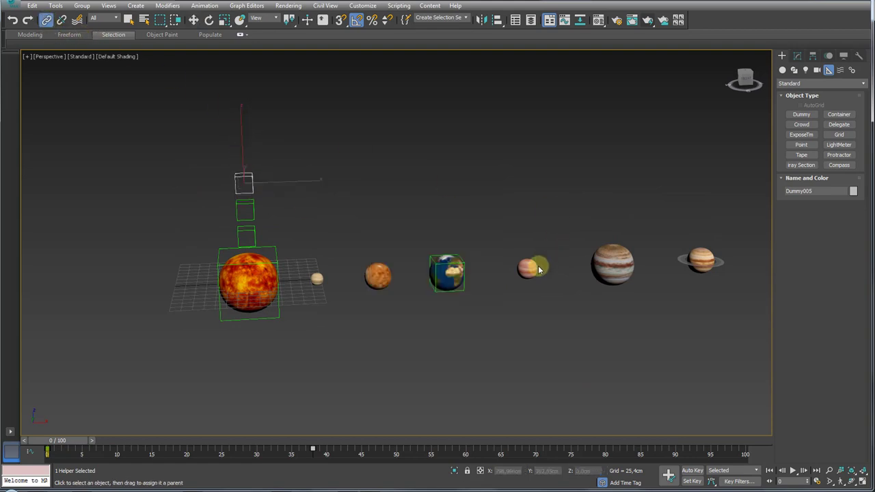
Step: Clone the top dummy further up and link Jupiter to it
{"action": "left_click", "coordinate": [244, 181]}
{"action": "key", "text": "w"}
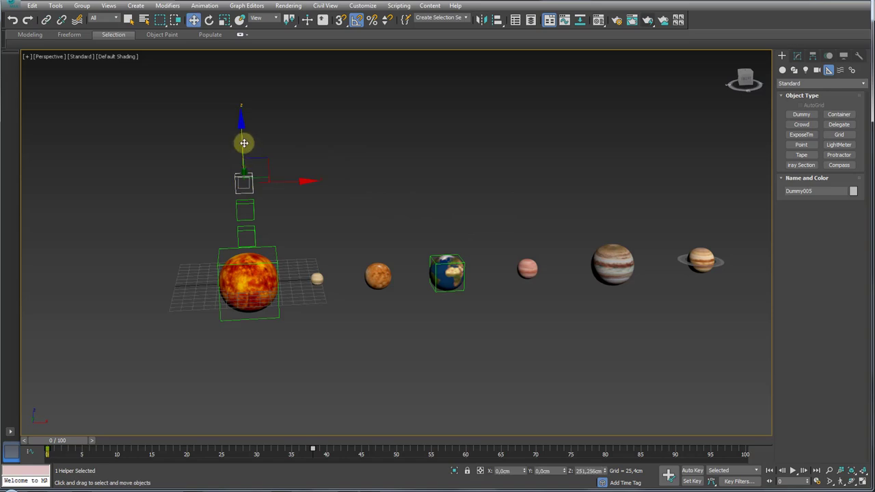
{"action": "left_click_drag", "start_coordinate": [244, 141], "coordinate": [244, 122]}
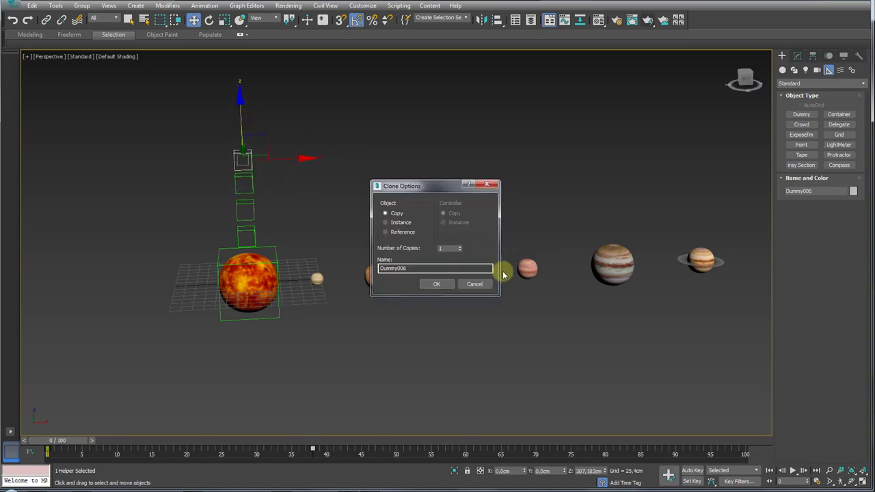
{"action": "left_click", "coordinate": [438, 284]}
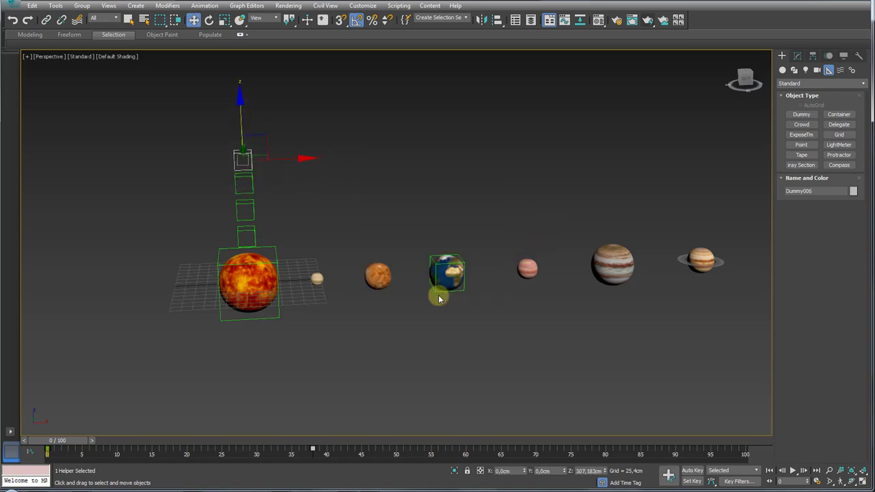
{"action": "left_click", "coordinate": [46, 20]}
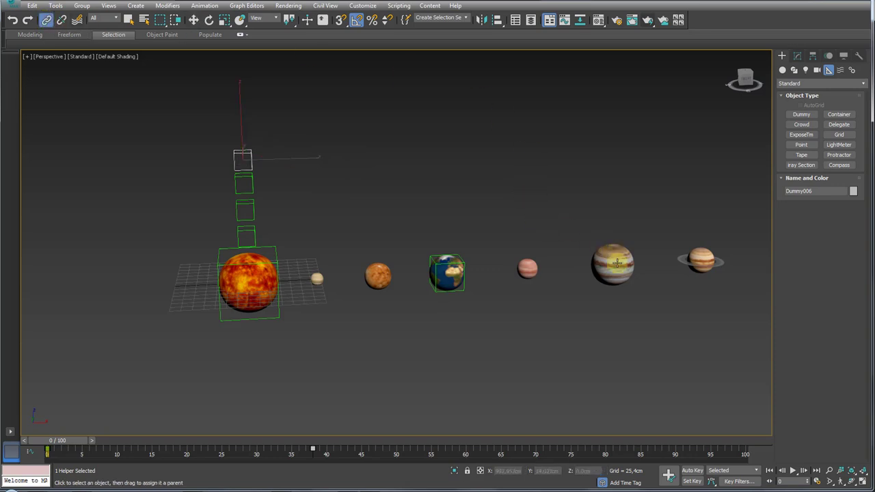
{"action": "left_click_drag", "start_coordinate": [616, 262], "coordinate": [300, 111]}
{"action": "left_click_drag", "start_coordinate": [255, 157], "coordinate": [255, 157]}
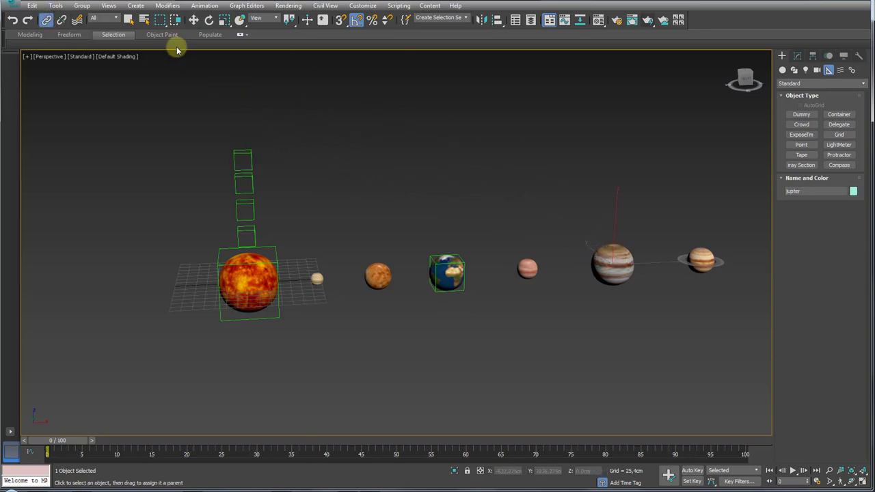
Step: Clone another dummy on top and link Saturn to it
{"action": "left_click", "coordinate": [191, 23]}
{"action": "left_click", "coordinate": [246, 159]}
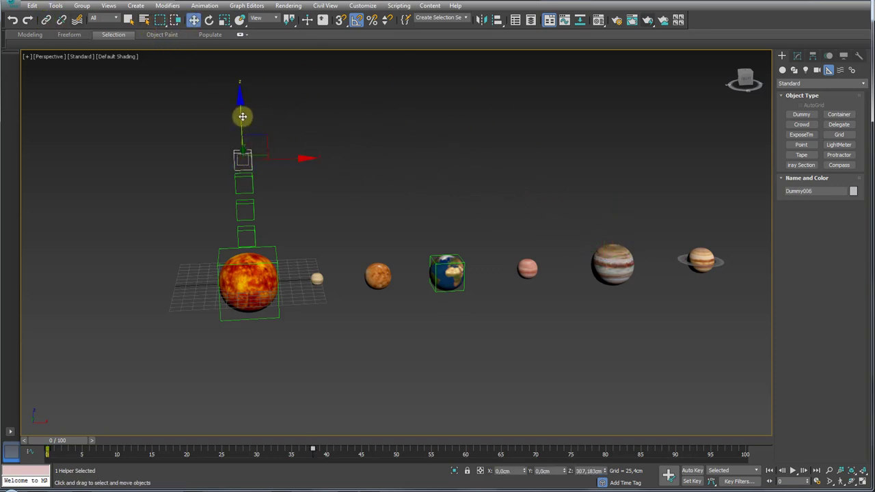
{"action": "left_click_drag", "start_coordinate": [242, 117], "coordinate": [244, 89], "text": "shift"}
{"action": "left_click", "coordinate": [437, 280]}
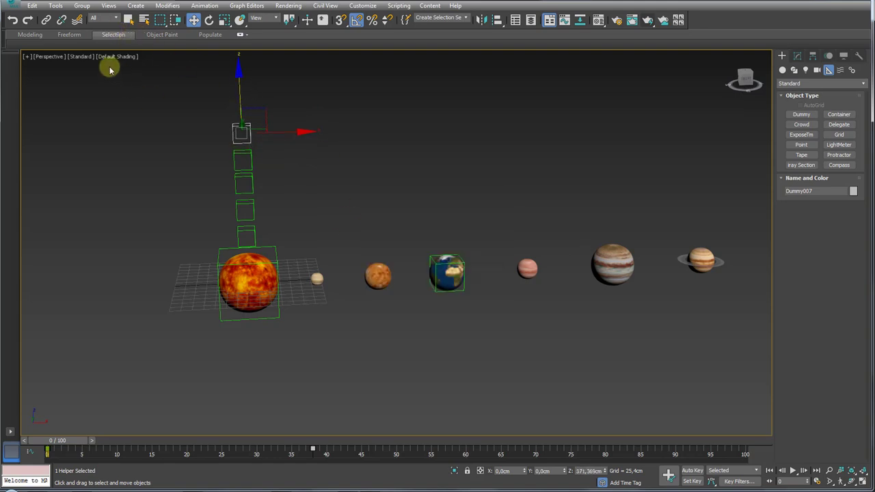
{"action": "left_click", "coordinate": [46, 21]}
{"action": "mouse_move", "coordinate": [701, 257]}
{"action": "left_mouse_down"}
{"action": "mouse_move", "coordinate": [260, 125]}
{"action": "mouse_move", "coordinate": [261, 149]}
{"action": "left_mouse_up"}
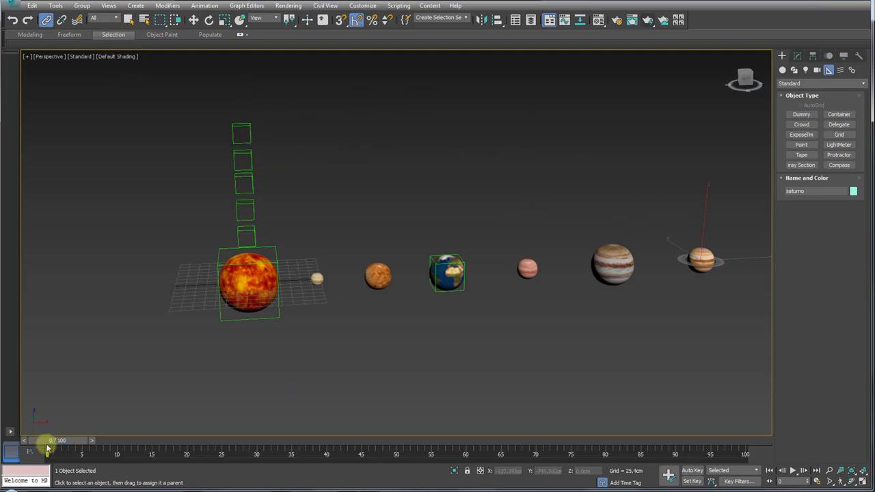
Step: Zoom in on Saturn with edges shown and link its rings to the Saturn sphere
{"action": "mouse_move", "coordinate": [50, 446]}
{"action": "left_mouse_down"}
{"action": "mouse_move", "coordinate": [439, 450]}
{"action": "mouse_move", "coordinate": [40, 451]}
{"action": "left_mouse_up"}
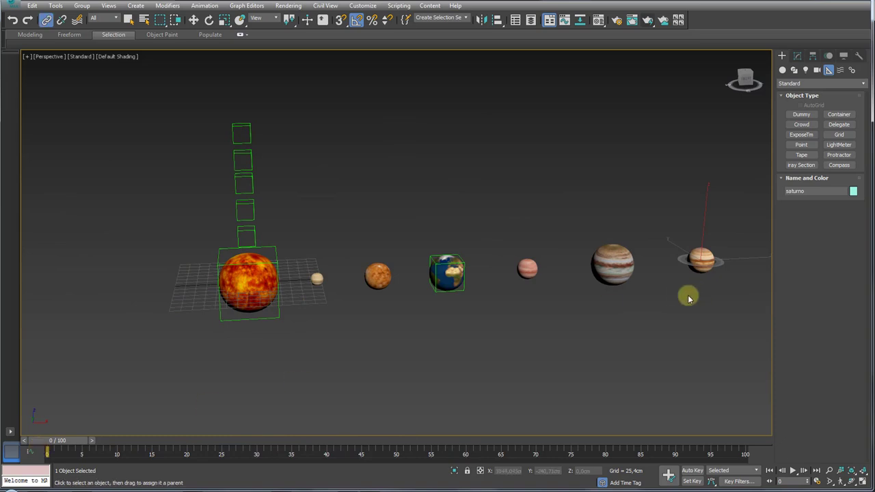
{"action": "middle_click_drag", "start_coordinate": [687, 296], "coordinate": [499, 328]}
{"action": "scroll", "coordinate": [518, 292], "scroll_direction": "up", "scroll_amount": 4}
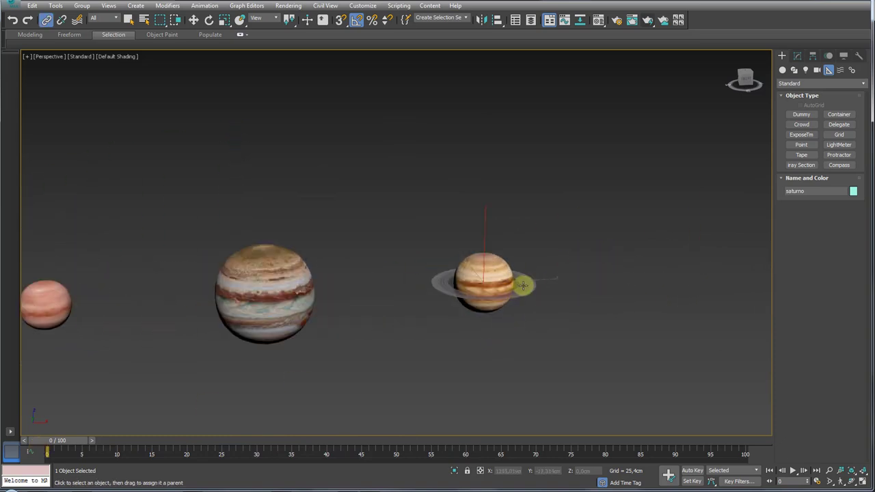
{"action": "left_click_drag", "start_coordinate": [524, 286], "coordinate": [491, 278]}
{"action": "key", "text": "F4"}
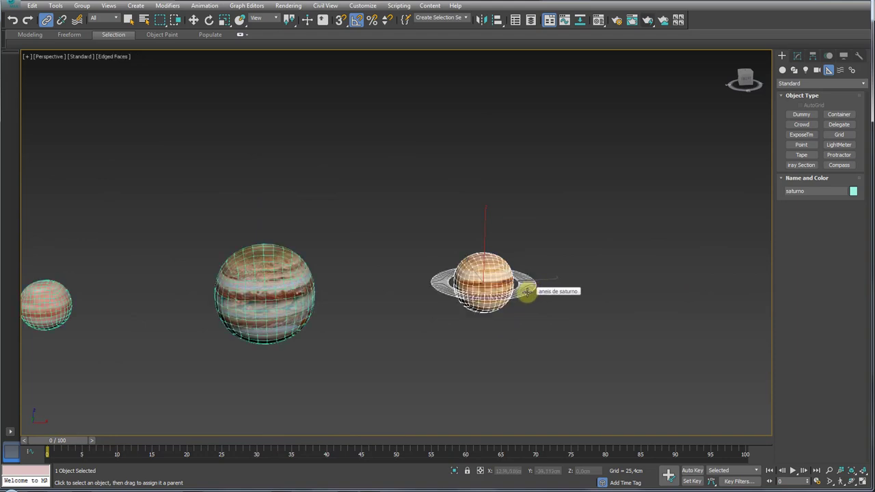
{"action": "left_click", "coordinate": [531, 293]}
{"action": "left_click_drag", "start_coordinate": [536, 294], "coordinate": [697, 331]}
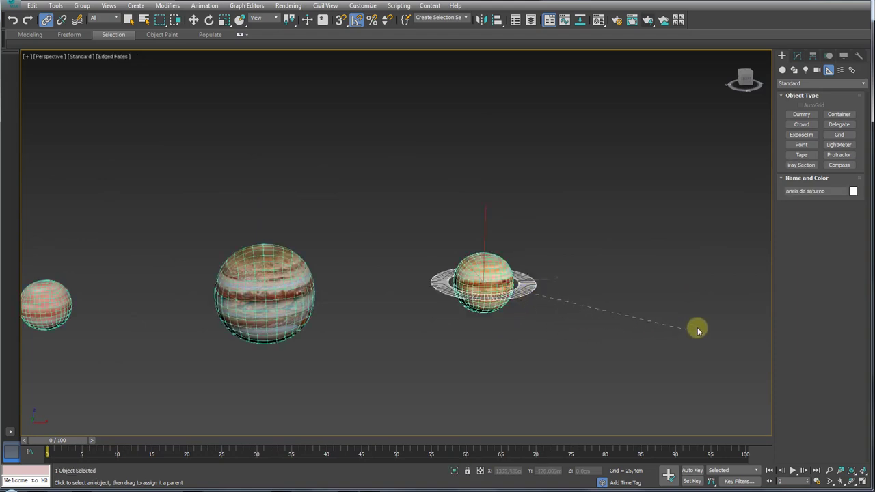
{"action": "left_click_drag", "start_coordinate": [558, 195], "coordinate": [482, 263]}
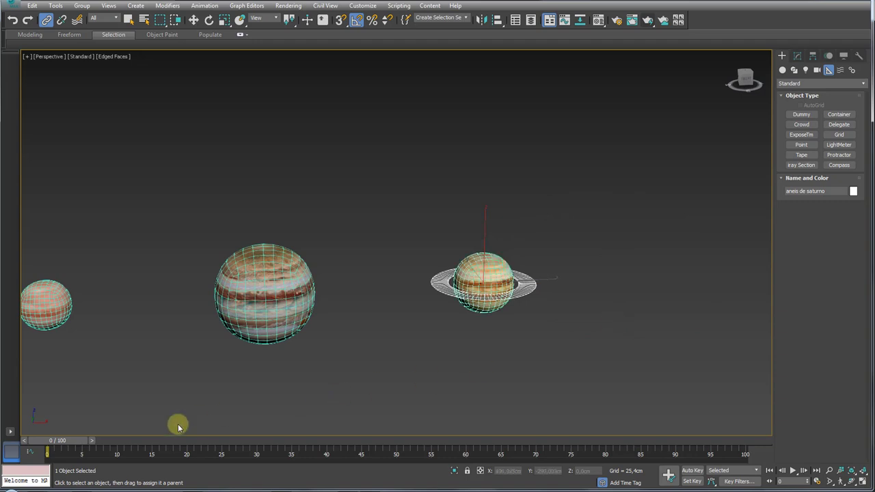
Step: Pan out and scrub the timeline to check the planets swing around the Sun
{"action": "scroll", "coordinate": [281, 335], "scroll_direction": "down", "scroll_amount": 4}
{"action": "scroll", "coordinate": [141, 406], "scroll_direction": "down", "scroll_amount": 4}
{"action": "middle_click_drag", "start_coordinate": [141, 406], "coordinate": [294, 338]}
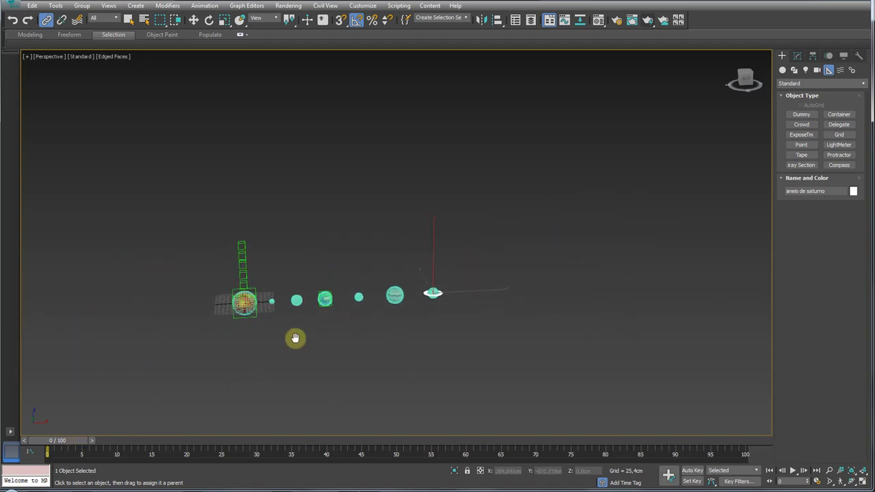
{"action": "mouse_move", "coordinate": [73, 443]}
{"action": "left_mouse_down"}
{"action": "mouse_move", "coordinate": [309, 433]}
{"action": "mouse_move", "coordinate": [36, 436]}
{"action": "left_mouse_up"}
{"action": "scroll", "coordinate": [317, 328], "scroll_direction": "up", "scroll_amount": 4}
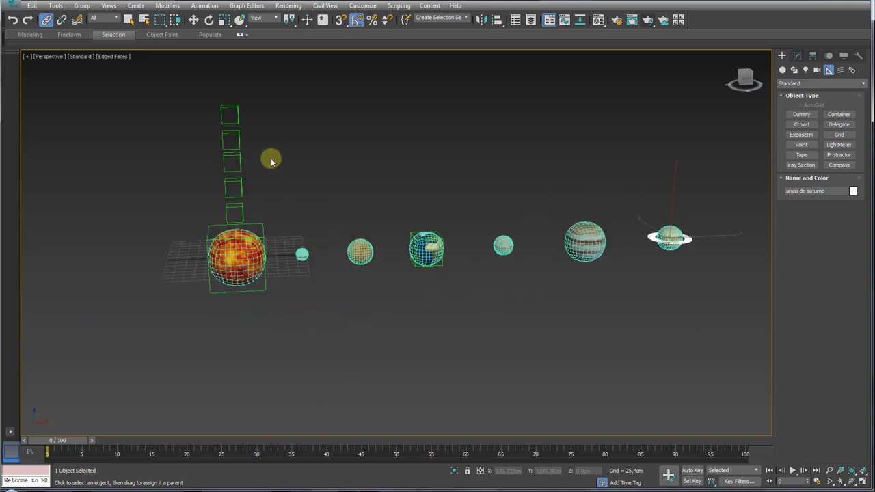
Step: Move the orbit dummies' end keys, e.g. frame 38 to 27 and 38 to about 42
{"action": "middle_click_drag", "start_coordinate": [270, 160], "coordinate": [289, 208]}
{"action": "left_click", "coordinate": [253, 205]}
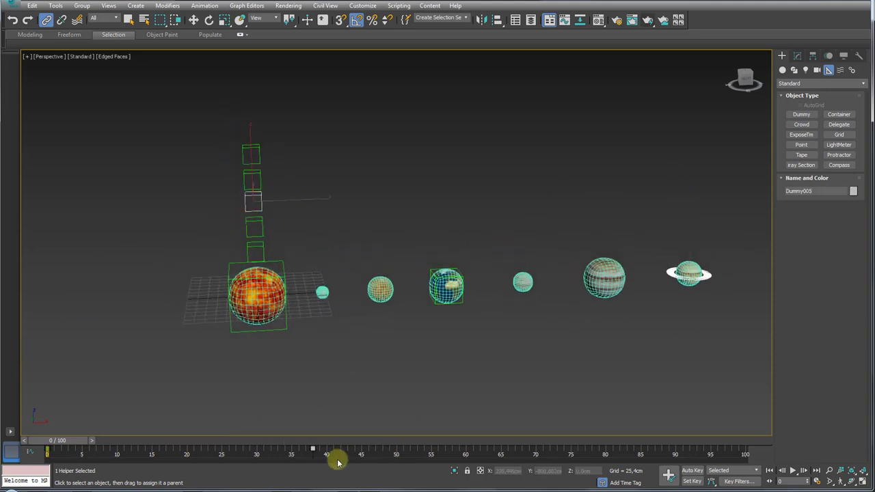
{"action": "left_click_drag", "start_coordinate": [326, 457], "coordinate": [298, 457]}
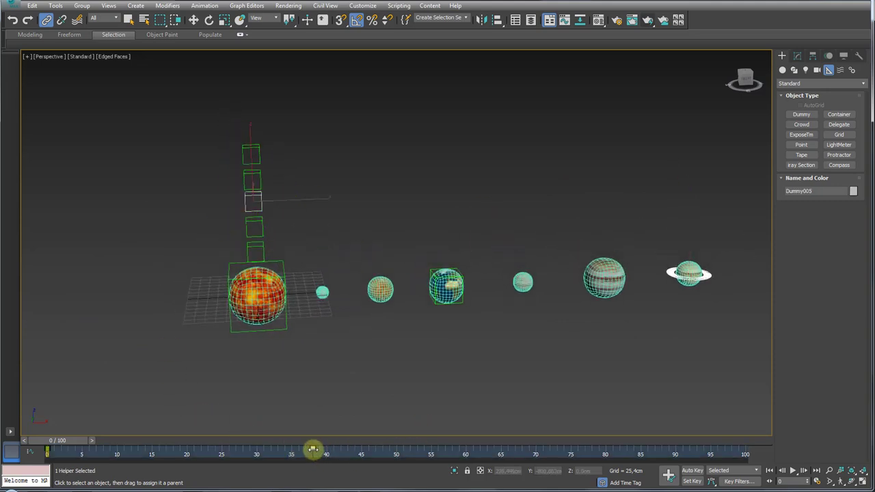
{"action": "left_click", "coordinate": [252, 179]}
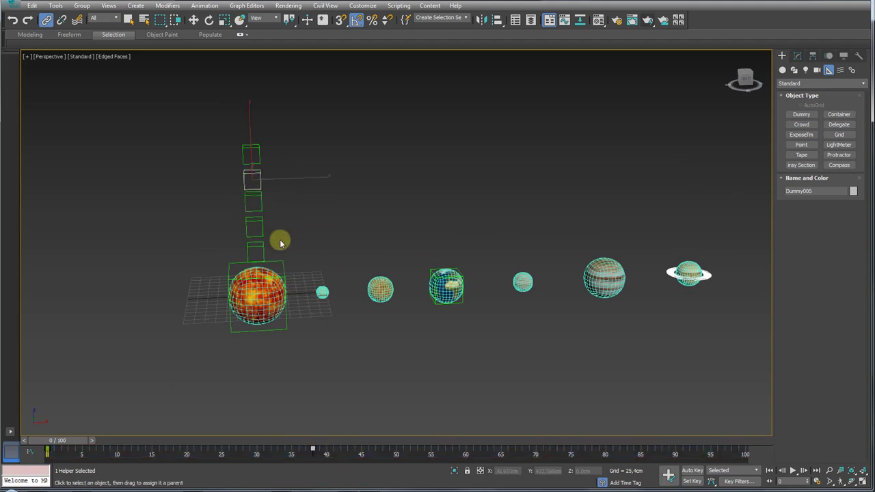
{"action": "left_click_drag", "start_coordinate": [313, 448], "coordinate": [236, 450]}
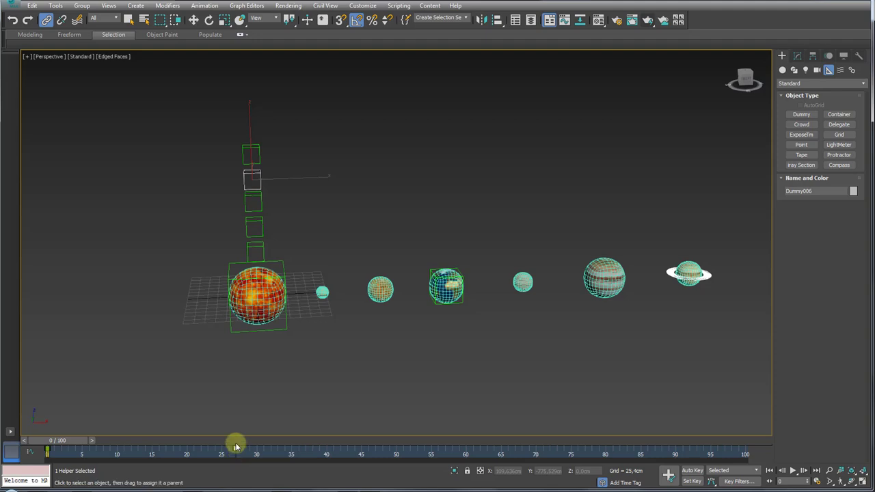
{"action": "left_click", "coordinate": [251, 154]}
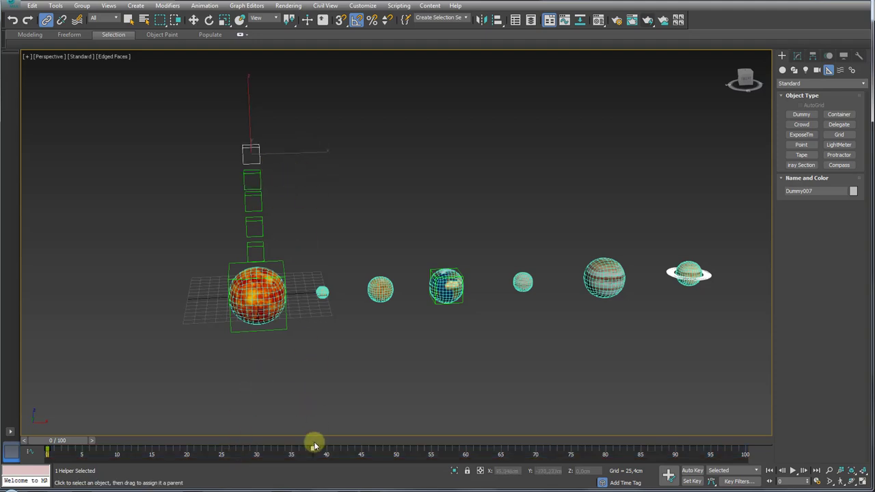
{"action": "left_click_drag", "start_coordinate": [311, 448], "coordinate": [335, 449]}
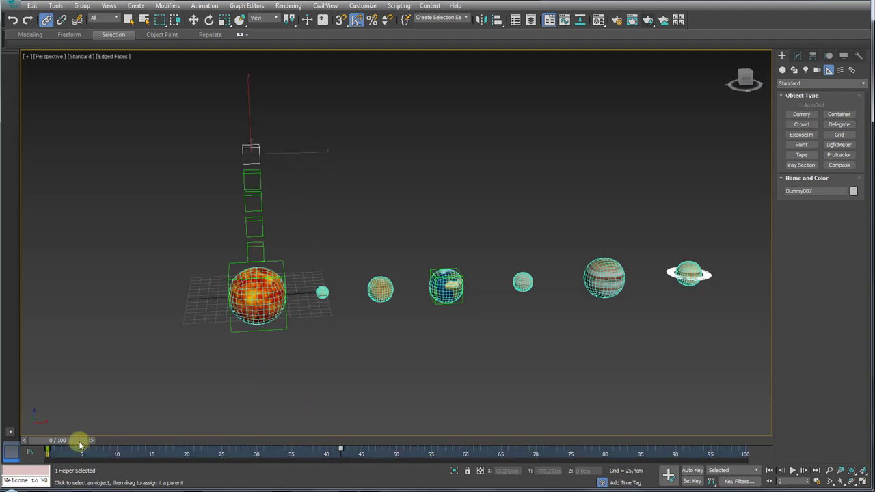
Step: Scrub the timeline and orbit the view to preview the different orbit speeds
{"action": "mouse_move", "coordinate": [78, 443]}
{"action": "left_mouse_down"}
{"action": "mouse_move", "coordinate": [658, 437]}
{"action": "mouse_move", "coordinate": [646, 440]}
{"action": "left_mouse_up"}
{"action": "middle_click_drag", "start_coordinate": [519, 280], "coordinate": [488, 306], "text": "alt"}
{"action": "mouse_move", "coordinate": [641, 437]}
{"action": "left_mouse_down"}
{"action": "mouse_move", "coordinate": [775, 446]}
{"action": "mouse_move", "coordinate": [41, 437]}
{"action": "left_mouse_up"}
{"action": "scroll", "coordinate": [465, 225], "scroll_direction": "up", "scroll_amount": 5}
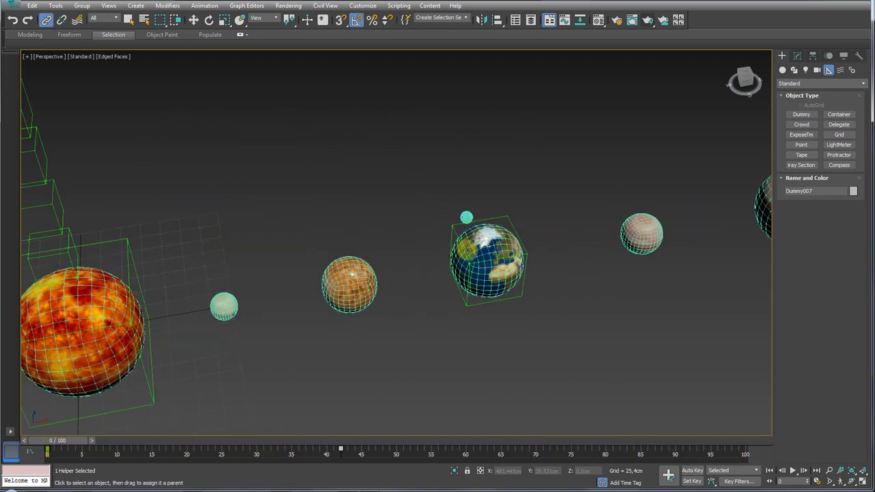
{"action": "scroll", "coordinate": [465, 225], "scroll_direction": "down", "scroll_amount": 3}
{"action": "scroll", "coordinate": [479, 270], "scroll_direction": "up", "scroll_amount": 1}
{"action": "scroll", "coordinate": [383, 203], "scroll_direction": "up", "scroll_amount": 2}
{"action": "scroll", "coordinate": [433, 273], "scroll_direction": "up", "scroll_amount": 2}
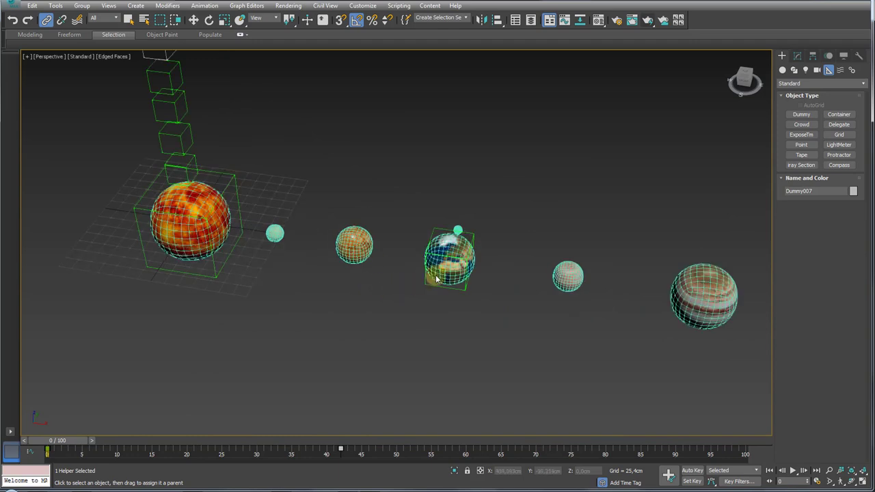
{"action": "scroll", "coordinate": [437, 260], "scroll_direction": "up", "scroll_amount": 2}
{"action": "mouse_move", "coordinate": [398, 223]}
{"action": "left_mouse_down"}
{"action": "mouse_move", "coordinate": [502, 322]}
{"action": "mouse_move", "coordinate": [420, 197]}
{"action": "left_mouse_up"}
{"action": "mouse_move", "coordinate": [477, 216]}
{"action": "left_mouse_down"}
{"action": "mouse_move", "coordinate": [504, 240]}
{"action": "mouse_move", "coordinate": [377, 290]}
{"action": "left_mouse_up"}
{"action": "scroll", "coordinate": [413, 265], "scroll_direction": "down", "scroll_amount": 5}
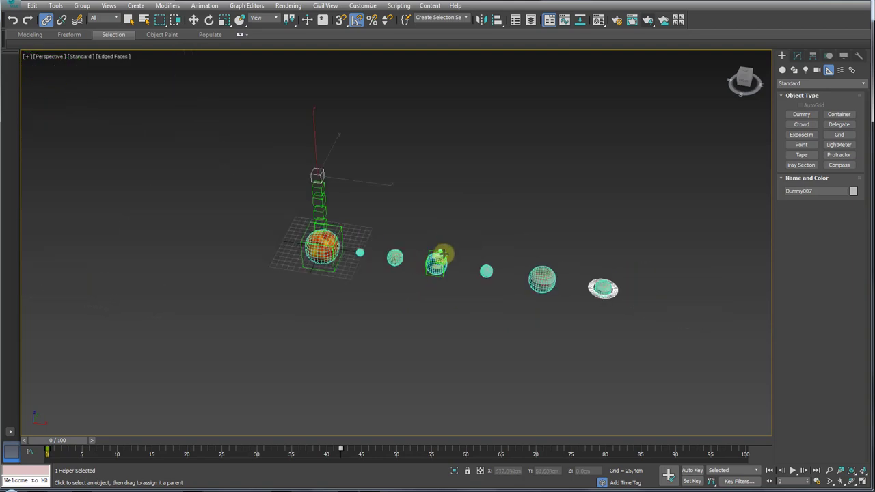
{"action": "mouse_move", "coordinate": [438, 246]}
{"action": "left_mouse_down"}
{"action": "mouse_move", "coordinate": [189, 228]}
{"action": "mouse_move", "coordinate": [439, 273]}
{"action": "left_mouse_up"}
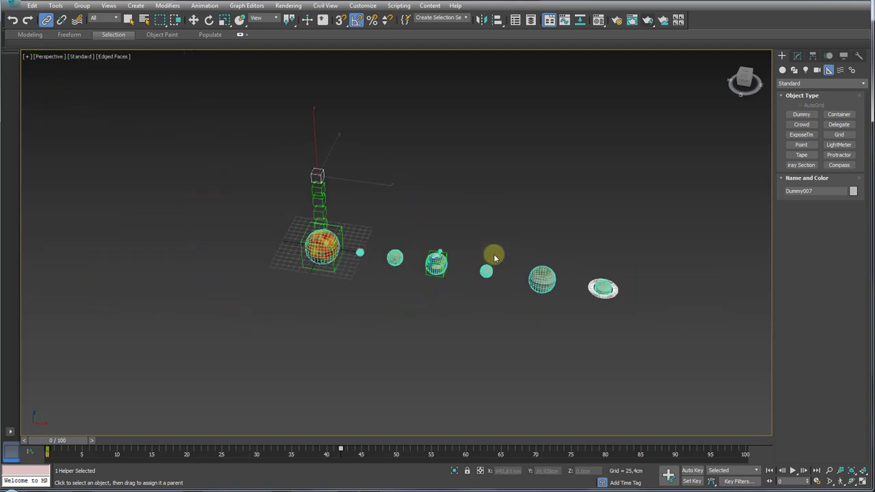
{"action": "middle_click_drag", "start_coordinate": [554, 255], "coordinate": [505, 255]}
{"action": "mouse_move", "coordinate": [595, 279]}
{"action": "left_mouse_down"}
{"action": "mouse_move", "coordinate": [254, 144]}
{"action": "mouse_move", "coordinate": [318, 353]}
{"action": "mouse_move", "coordinate": [629, 319]}
{"action": "mouse_move", "coordinate": [601, 287]}
{"action": "mouse_move", "coordinate": [641, 305]}
{"action": "left_mouse_up"}
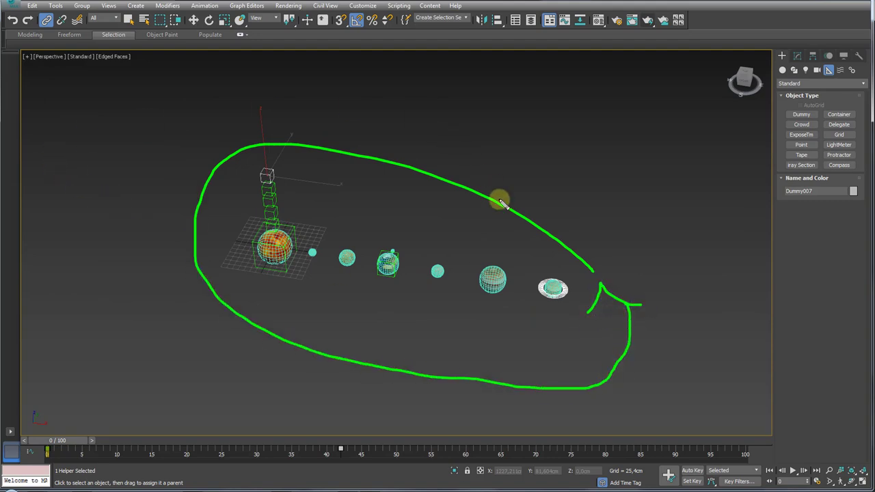
Step: Frame the whole solar system at frame 96 with the safe frame shown
{"action": "key", "text": "Escape"}
{"action": "mouse_move", "coordinate": [503, 291]}
{"action": "middle_mouse_down", "text": "alt"}
{"action": "mouse_move", "coordinate": [503, 270]}
{"action": "mouse_move", "coordinate": [365, 274]}
{"action": "mouse_move", "coordinate": [458, 273]}
{"action": "mouse_move", "coordinate": [458, 298]}
{"action": "middle_mouse_up", "text": "alt"}
{"action": "left_click_drag", "start_coordinate": [62, 442], "coordinate": [705, 441]}
{"action": "mouse_move", "coordinate": [435, 302]}
{"action": "middle_mouse_down", "text": "alt"}
{"action": "mouse_move", "coordinate": [519, 292]}
{"action": "mouse_move", "coordinate": [560, 260]}
{"action": "middle_mouse_up", "text": "alt"}
{"action": "middle_click_drag", "start_coordinate": [630, 235], "coordinate": [592, 226]}
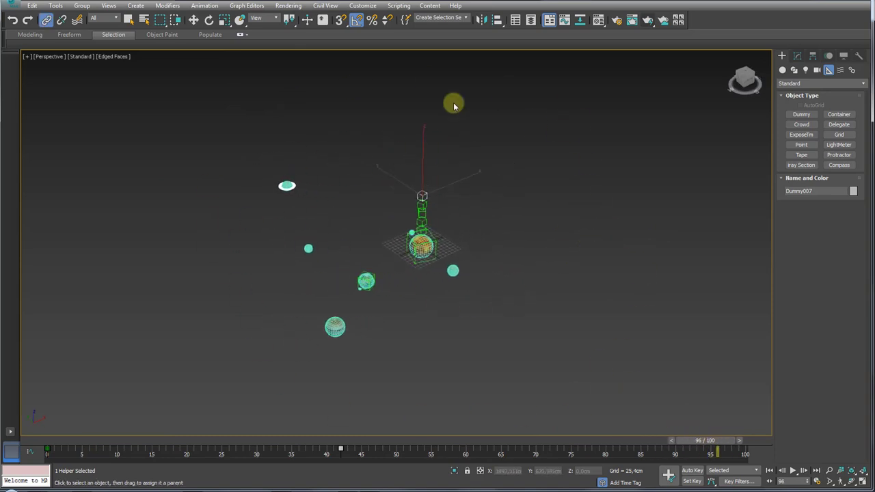
{"action": "scroll", "coordinate": [526, 200], "scroll_direction": "up", "scroll_amount": 3}
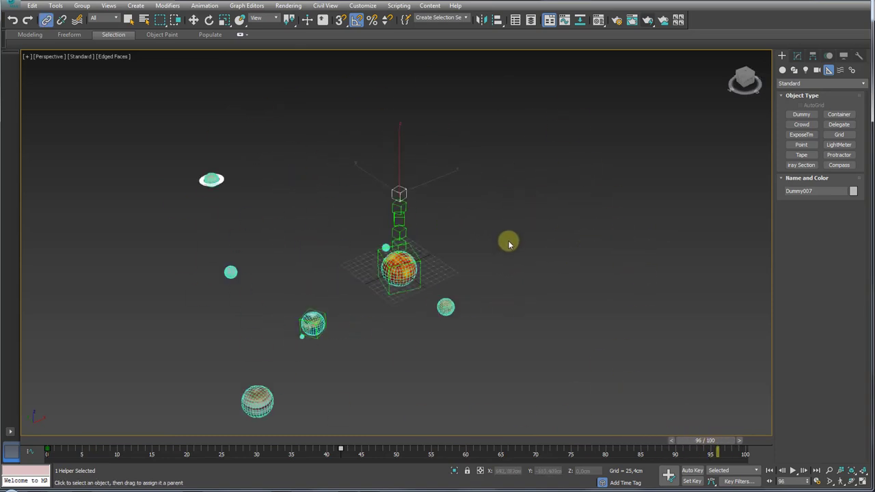
{"action": "key", "text": "shift+f"}
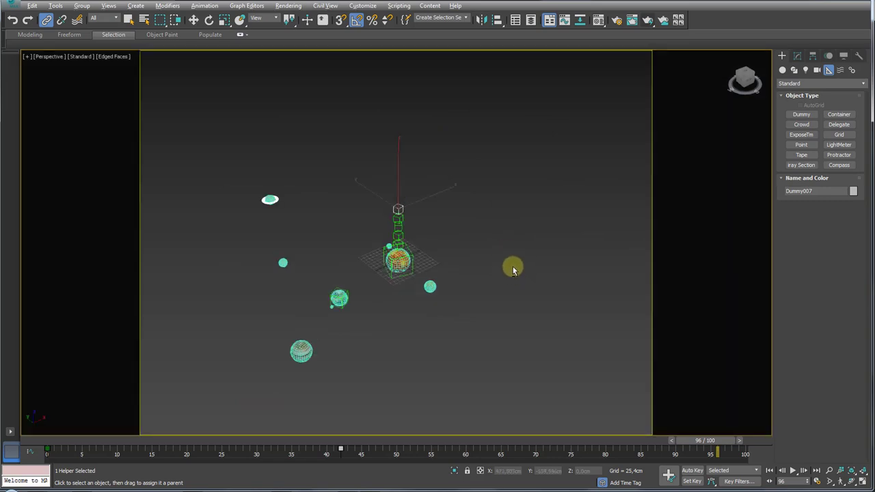
{"action": "scroll", "coordinate": [509, 263], "scroll_direction": "down", "scroll_amount": 2}
{"action": "middle_click_drag", "start_coordinate": [358, 309], "coordinate": [378, 304]}
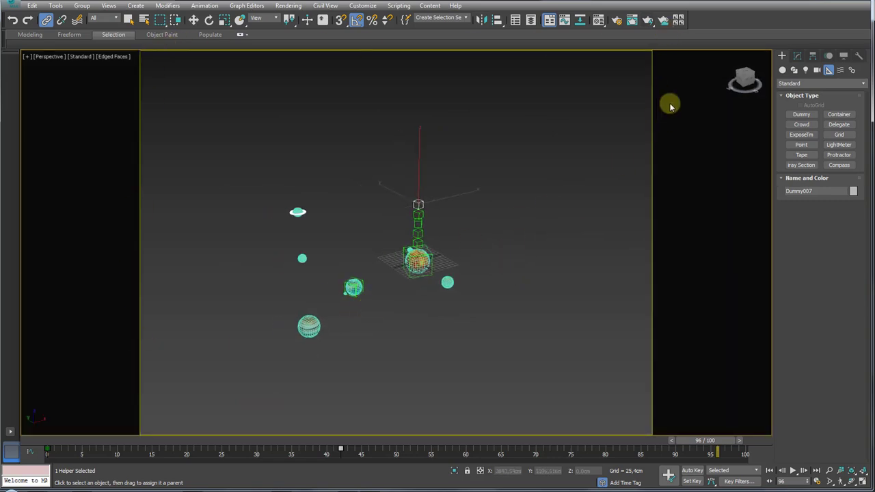
{"action": "left_click", "coordinate": [615, 20]}
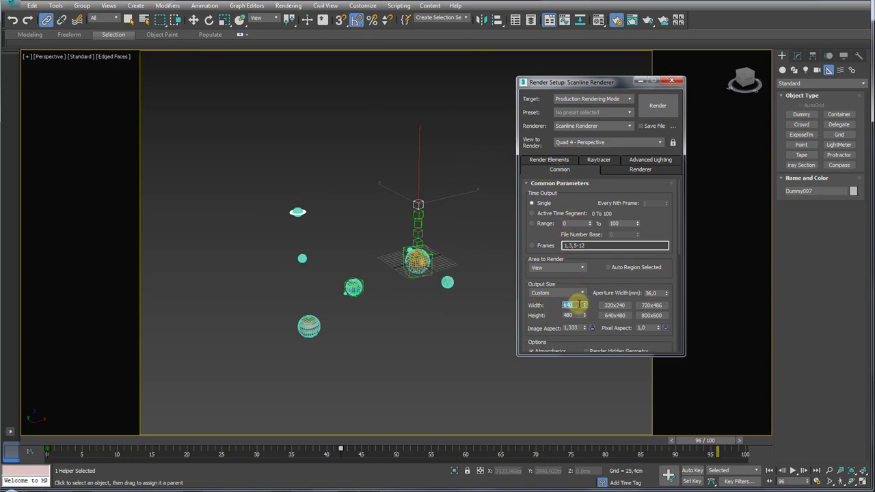
Step: Set the render output size to 1280 × 1280 and close Render Setup
{"action": "type", "text": "0"}
{"action": "key", "text": "Tab"}
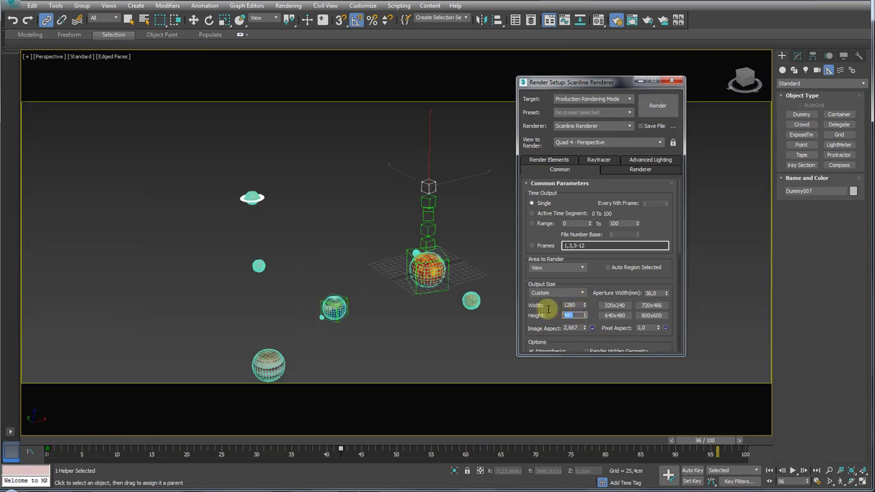
{"action": "type", "text": "1280"}
{"action": "key", "text": "Return"}
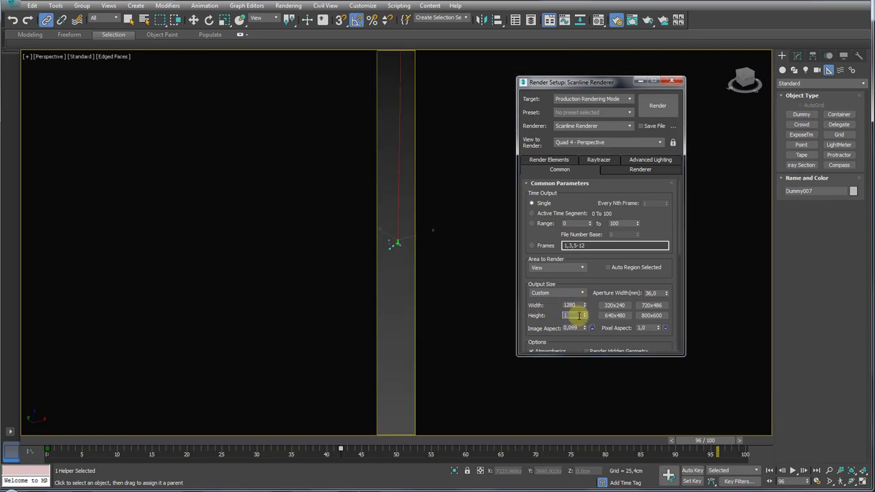
{"action": "type", "text": "1280"}
{"action": "key", "text": "Return"}
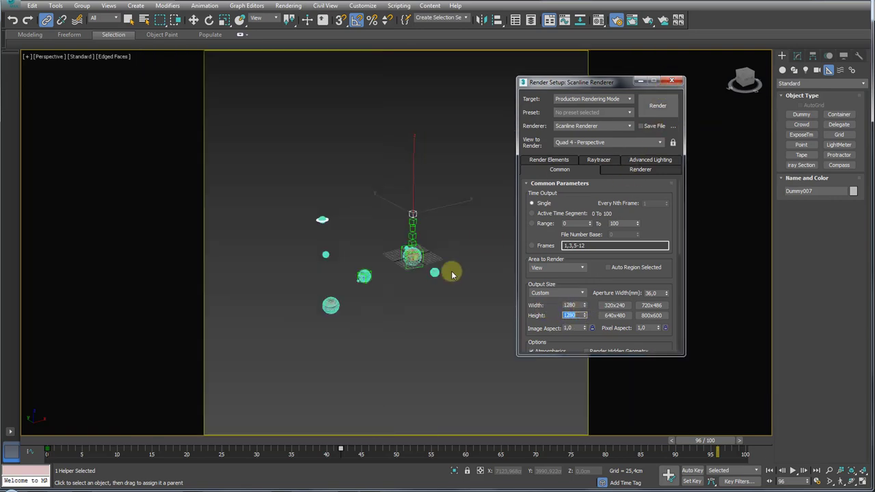
{"action": "left_click", "coordinate": [671, 80]}
Step: Orbit the view to bring Jupiter into frame and render a test frame
{"action": "scroll", "coordinate": [403, 249], "scroll_direction": "up", "scroll_amount": 3}
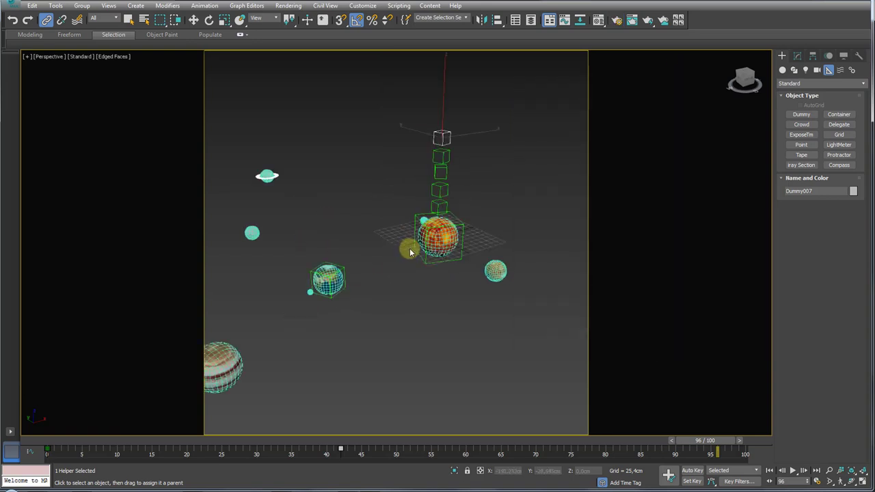
{"action": "middle_click_drag", "start_coordinate": [480, 244], "coordinate": [604, 91], "text": "alt"}
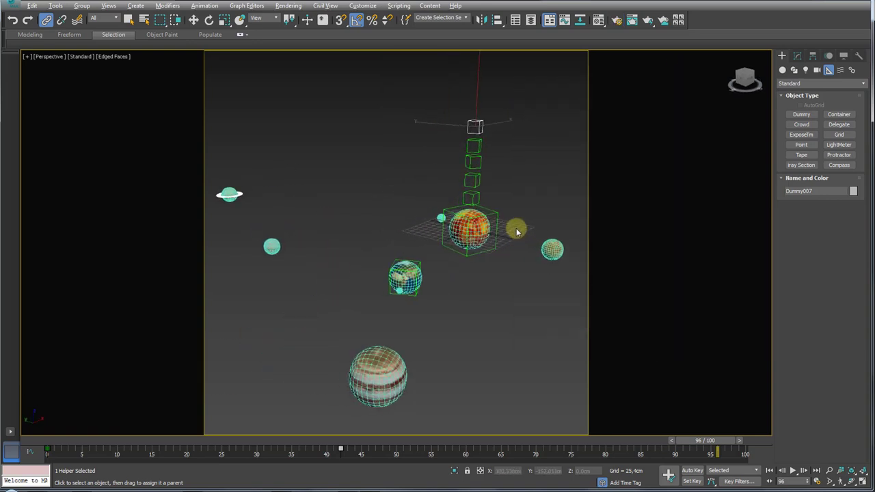
{"action": "left_click", "coordinate": [645, 21]}
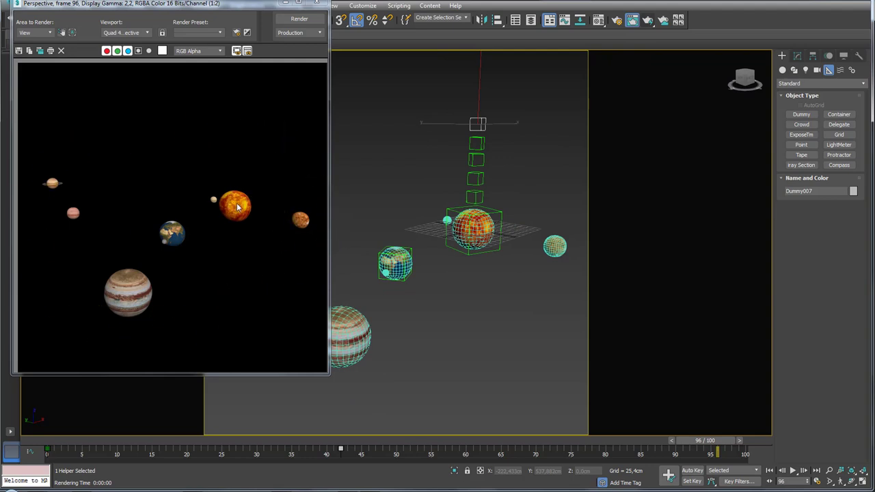
Step: Close the frame 96 test render and orbit and zoom the Perspective view out
{"action": "left_click", "coordinate": [316, 4]}
{"action": "middle_click_drag", "start_coordinate": [406, 146], "coordinate": [437, 250], "text": "alt"}
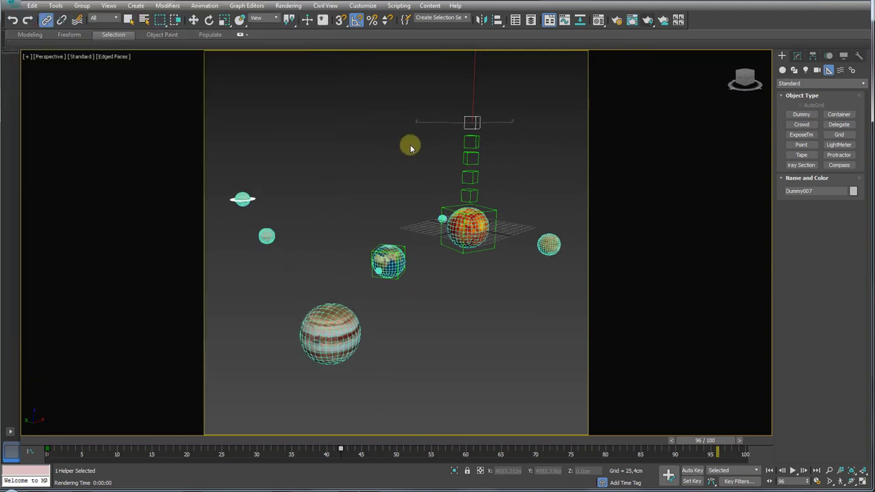
{"action": "scroll", "coordinate": [437, 250], "scroll_direction": "down", "scroll_amount": 3}
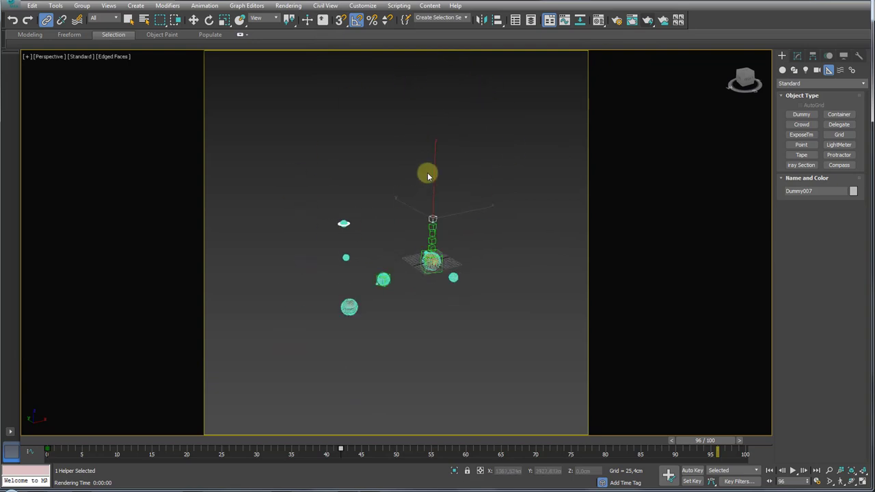
Step: Assign a Noise map (Map #26) to the 01 - Default material's diffuse colour
{"action": "left_click", "coordinate": [598, 21]}
{"action": "left_click", "coordinate": [602, 59]}
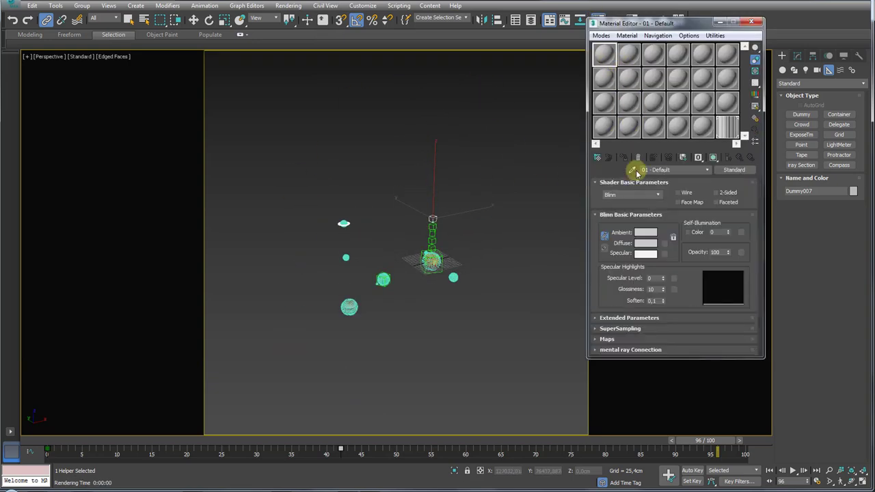
{"action": "left_click", "coordinate": [665, 244]}
{"action": "scroll", "coordinate": [478, 156], "scroll_direction": "down", "scroll_amount": 2}
{"action": "scroll", "coordinate": [479, 164], "scroll_direction": "down", "scroll_amount": 3}
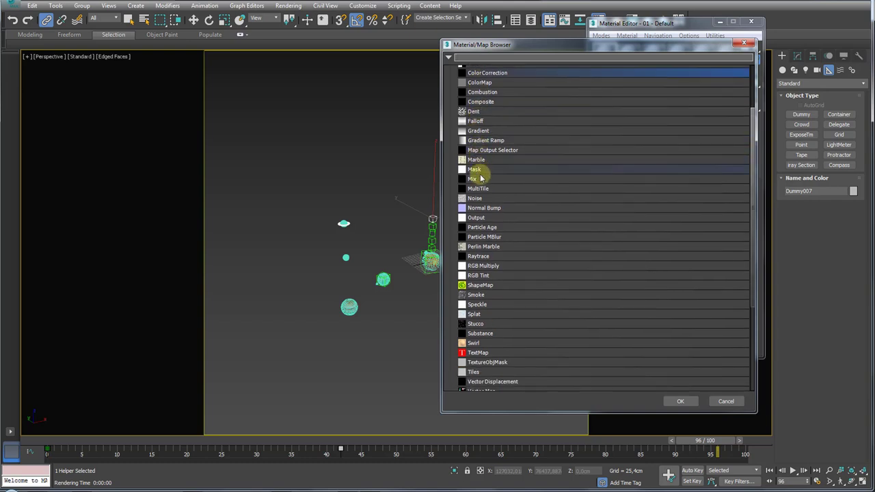
{"action": "scroll", "coordinate": [472, 182], "scroll_direction": "up", "scroll_amount": 2}
{"action": "scroll", "coordinate": [468, 195], "scroll_direction": "up", "scroll_amount": 1}
{"action": "scroll", "coordinate": [478, 225], "scroll_direction": "down", "scroll_amount": 1}
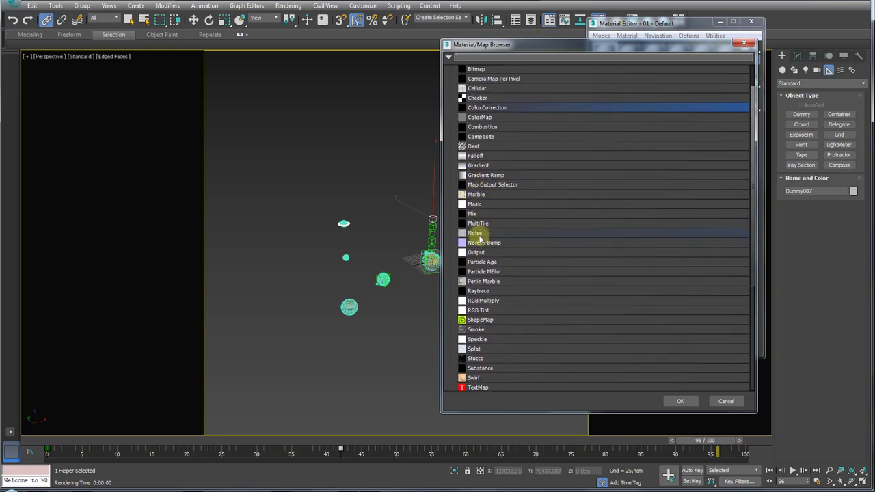
{"action": "left_click", "coordinate": [480, 235]}
{"action": "double_click", "coordinate": [476, 234]}
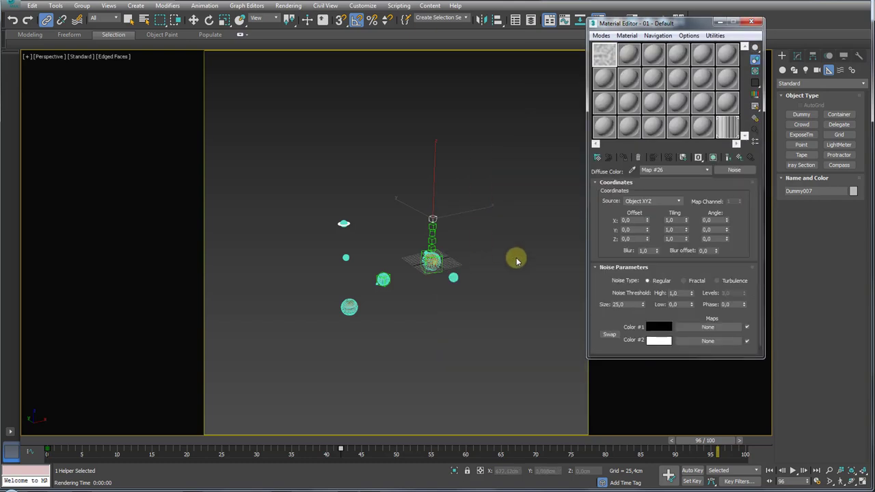
Step: Open and enlarge the magnified preview of the Noise map
{"action": "double_click", "coordinate": [595, 55]}
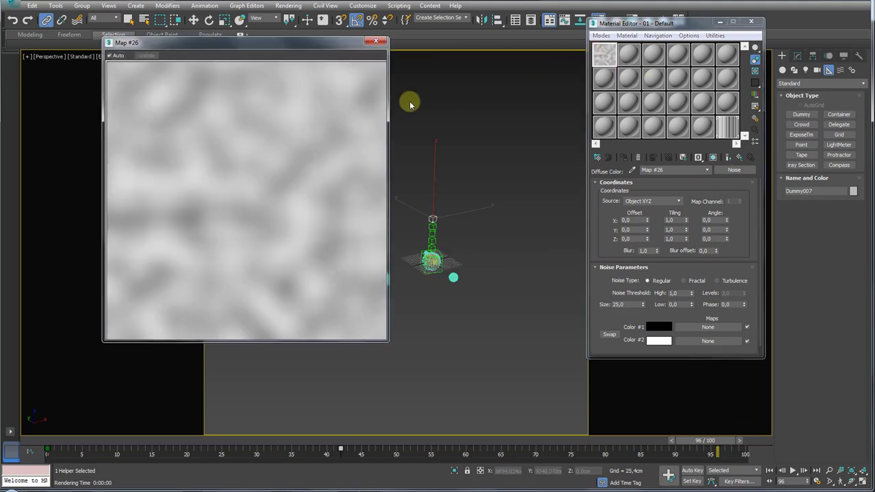
{"action": "left_click_drag", "start_coordinate": [389, 342], "coordinate": [398, 350]}
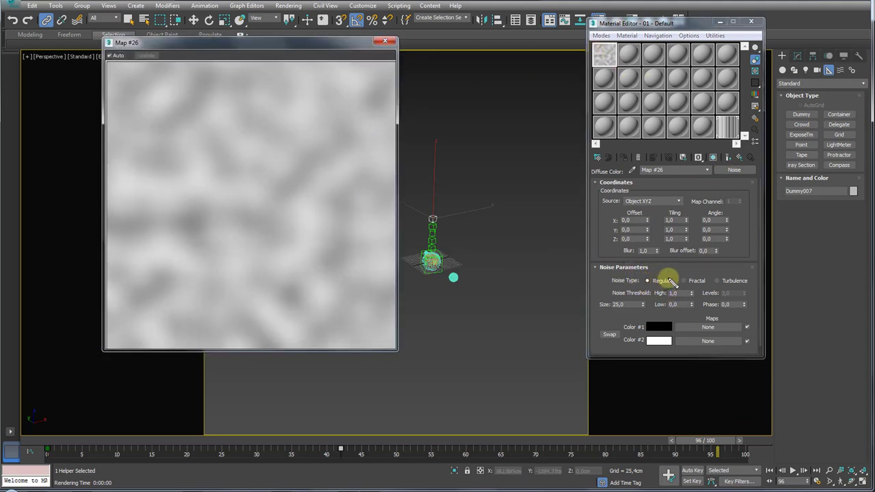
{"action": "mouse_move", "coordinate": [673, 282]}
{"action": "left_mouse_down"}
{"action": "mouse_move", "coordinate": [618, 279]}
{"action": "mouse_move", "coordinate": [686, 283]}
{"action": "mouse_move", "coordinate": [695, 228]}
{"action": "mouse_move", "coordinate": [694, 308]}
{"action": "left_mouse_up"}
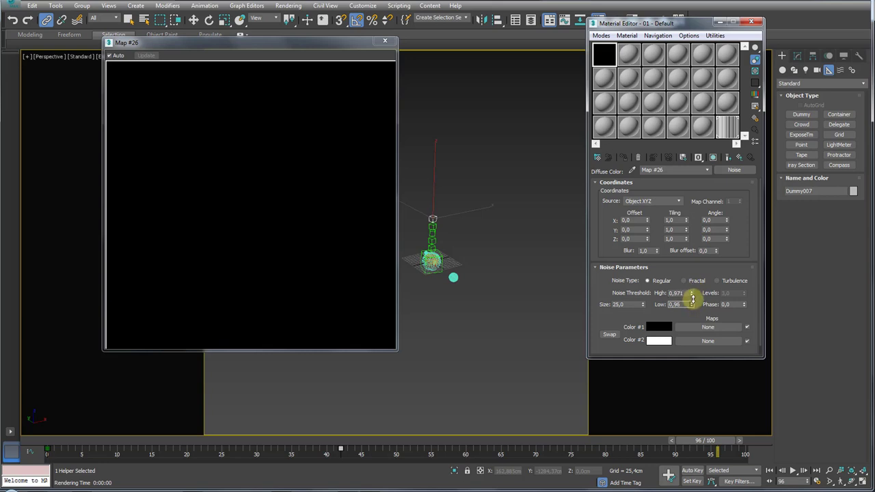
Step: Set Noise High 0,706, Low 0,705 and Size 25,0 for a nearly black map with one white spot
{"action": "left_click_drag", "start_coordinate": [692, 298], "coordinate": [693, 285]}
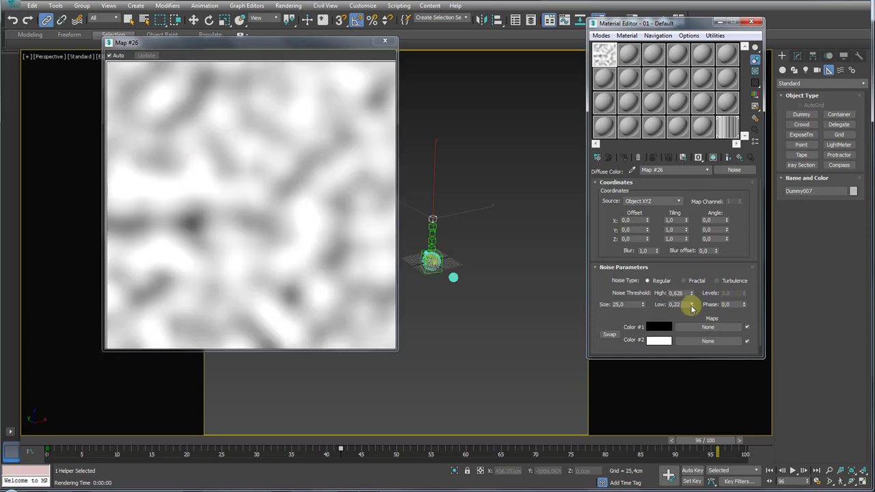
{"action": "left_click_drag", "start_coordinate": [691, 295], "coordinate": [691, 298]}
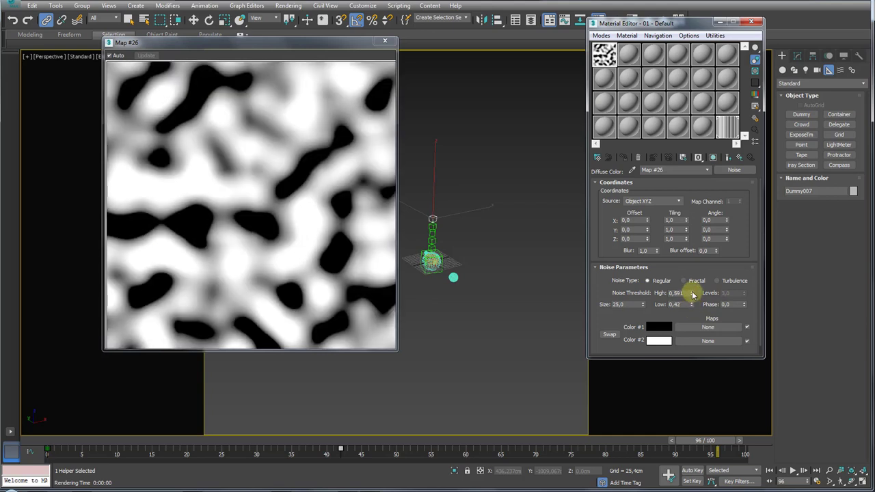
{"action": "left_click_drag", "start_coordinate": [636, 304], "coordinate": [600, 306]}
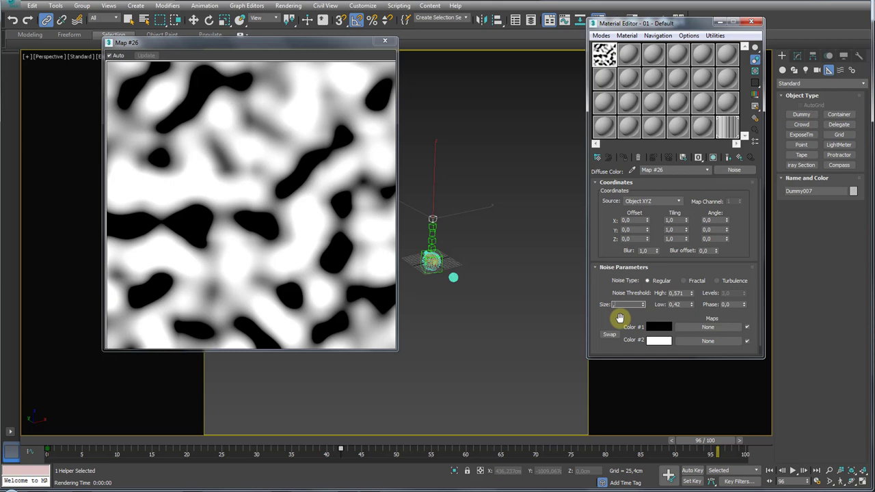
{"action": "type", "text": "0,1"}
{"action": "key", "text": "Return"}
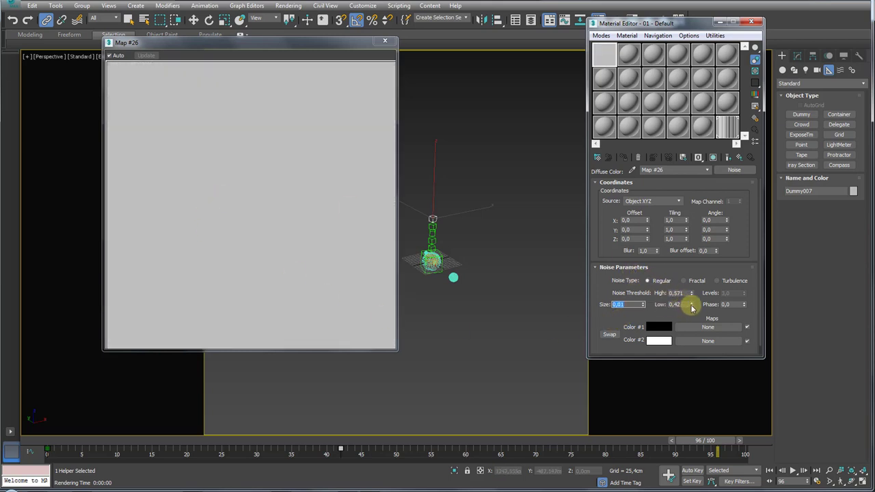
{"action": "left_click_drag", "start_coordinate": [694, 296], "coordinate": [693, 307]}
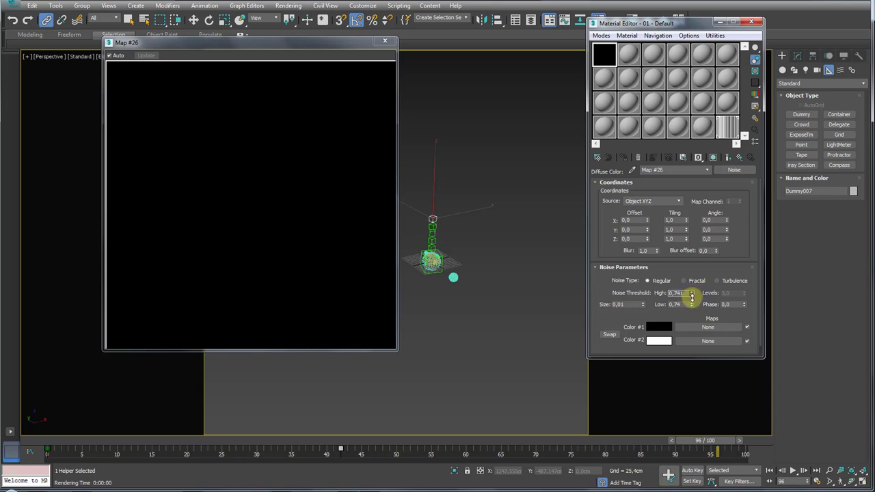
{"action": "left_click_drag", "start_coordinate": [691, 295], "coordinate": [660, 303]}
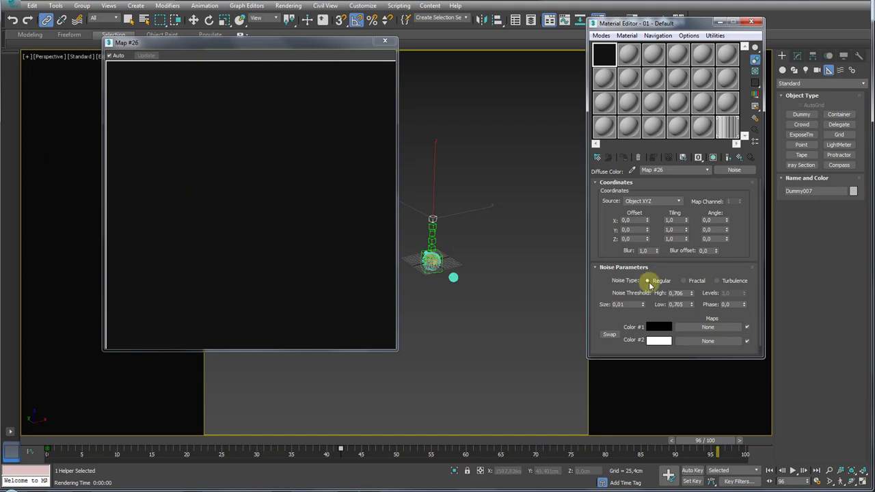
{"action": "double_click", "coordinate": [631, 307]}
{"action": "type", "text": "25"}
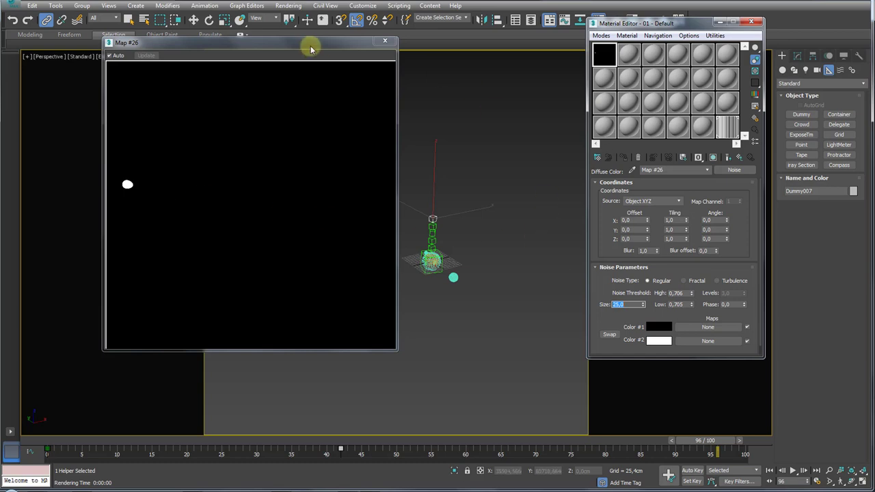
{"action": "left_click_drag", "start_coordinate": [308, 43], "coordinate": [268, 65]}
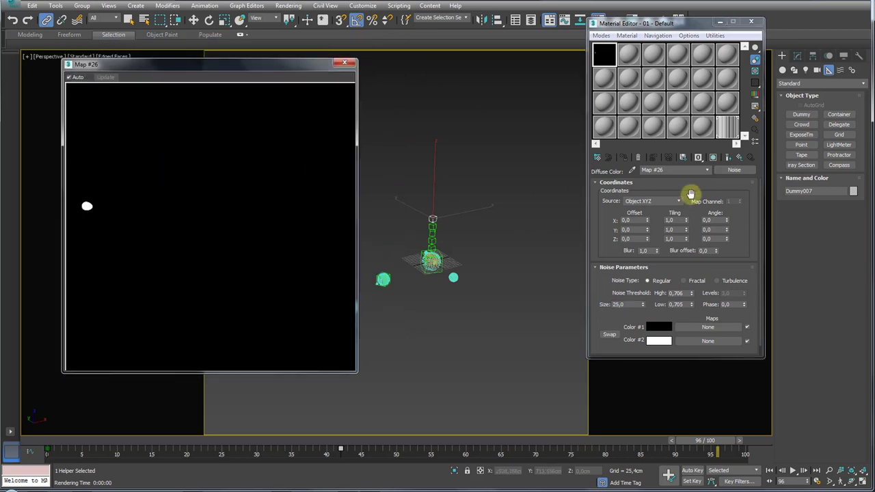
Step: Instance the Noise map (Map #26) as the Environment background map with Use Map enabled
{"action": "left_click", "coordinate": [287, 6]}
{"action": "left_click", "coordinate": [307, 165]}
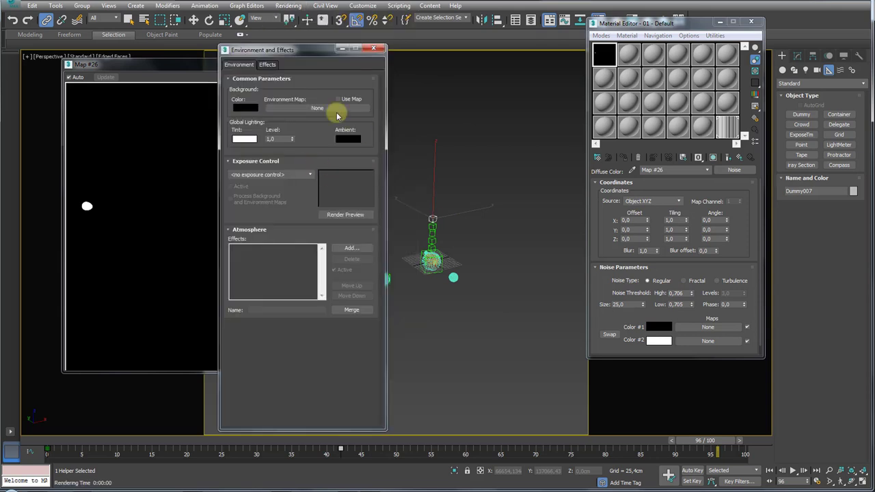
{"action": "mouse_move", "coordinate": [734, 171]}
{"action": "left_mouse_down"}
{"action": "mouse_move", "coordinate": [510, 207]}
{"action": "mouse_move", "coordinate": [365, 109]}
{"action": "left_mouse_up"}
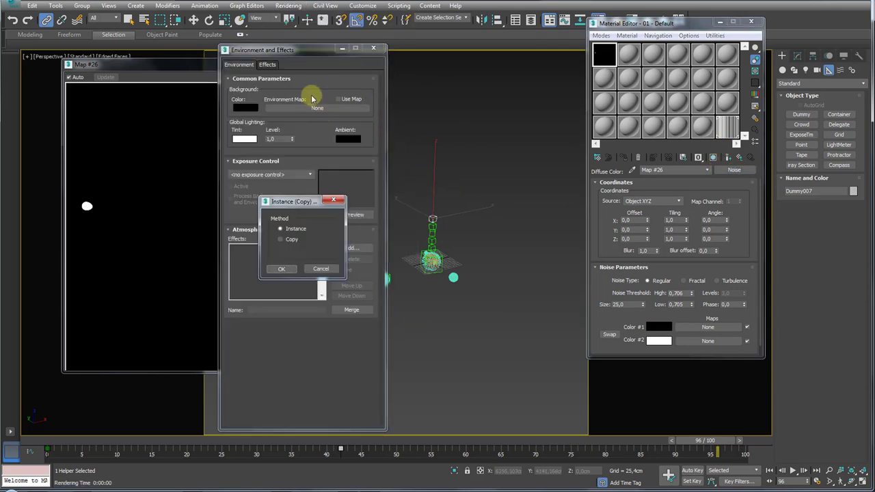
{"action": "left_click", "coordinate": [281, 268]}
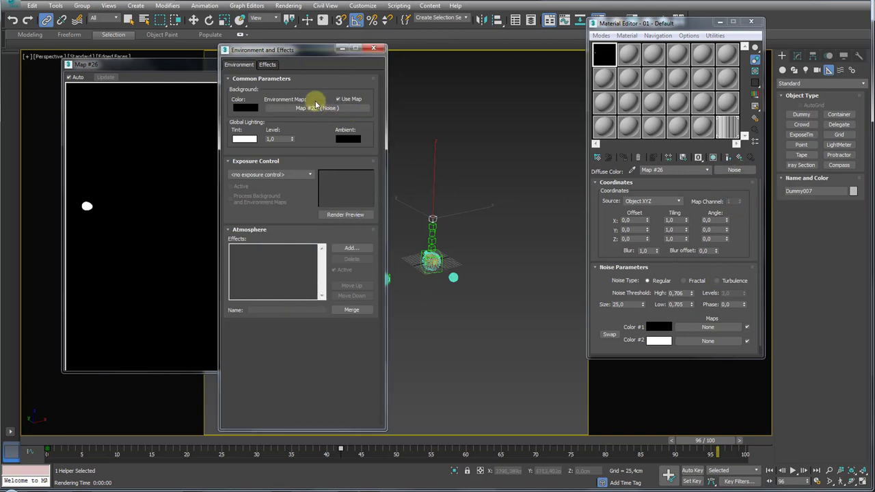
{"action": "left_click", "coordinate": [373, 51]}
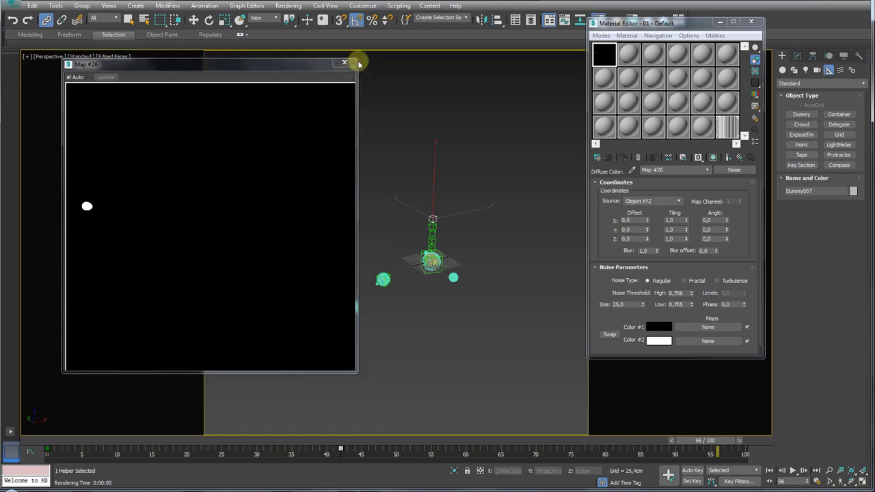
{"action": "left_click_drag", "start_coordinate": [299, 66], "coordinate": [337, 61]}
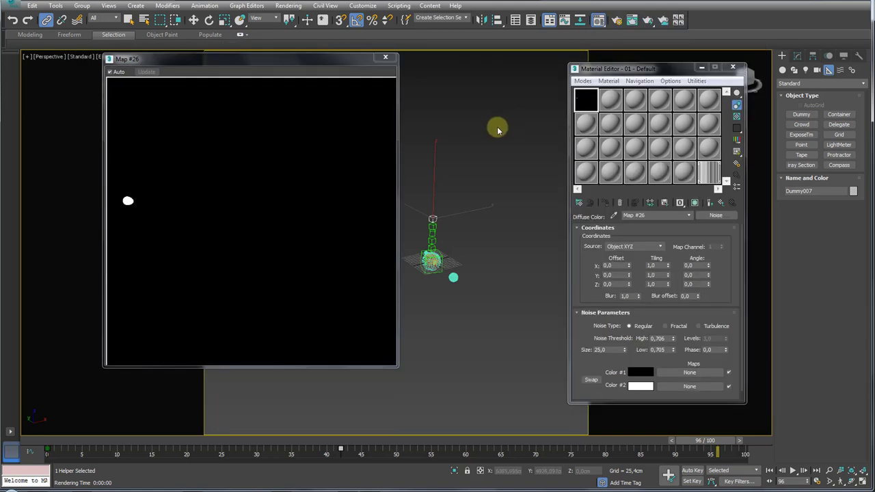
Step: Set the Noise Size to 0,01, High 0,991 and Low 0,735, test-rendering between changes
{"action": "left_click", "coordinate": [646, 20]}
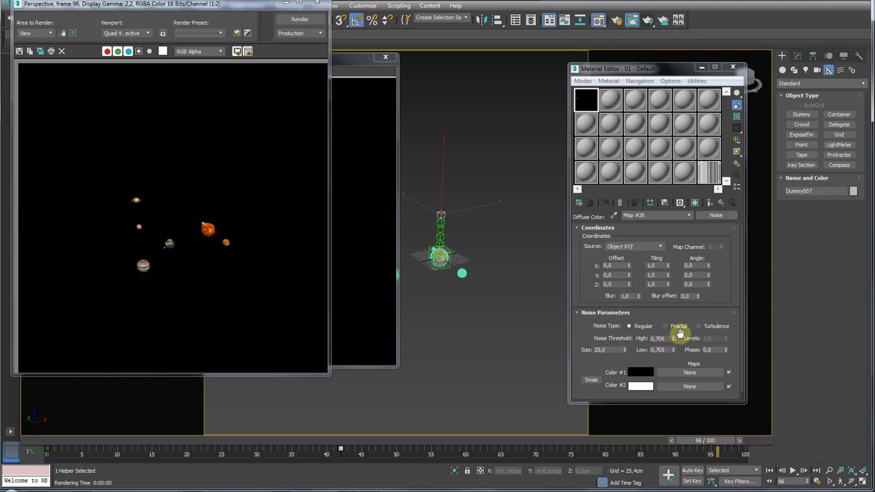
{"action": "double_click", "coordinate": [614, 350]}
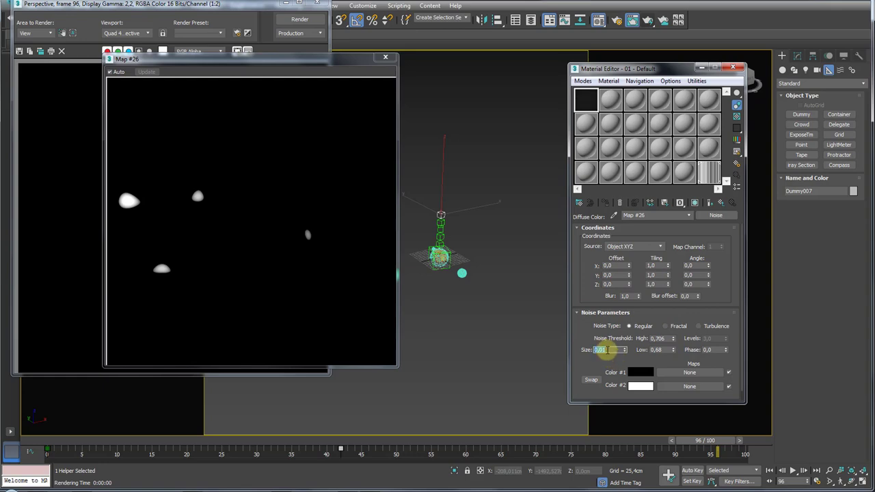
{"action": "key", "text": "Return"}
{"action": "left_click", "coordinate": [678, 19]}
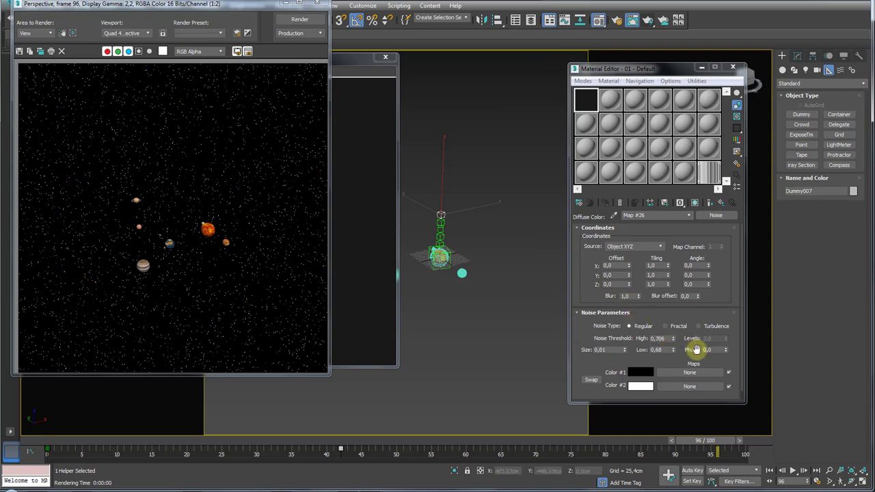
{"action": "left_click_drag", "start_coordinate": [674, 352], "coordinate": [676, 351]}
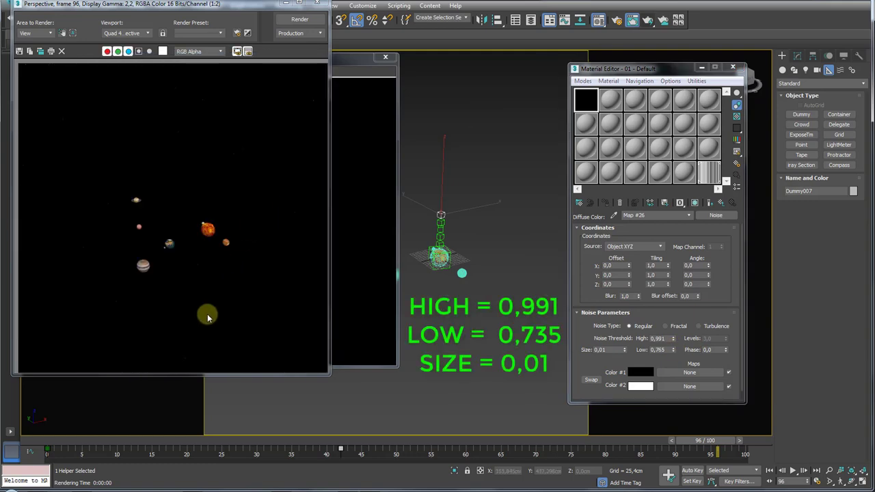
{"action": "left_click_drag", "start_coordinate": [671, 350], "coordinate": [674, 351]}
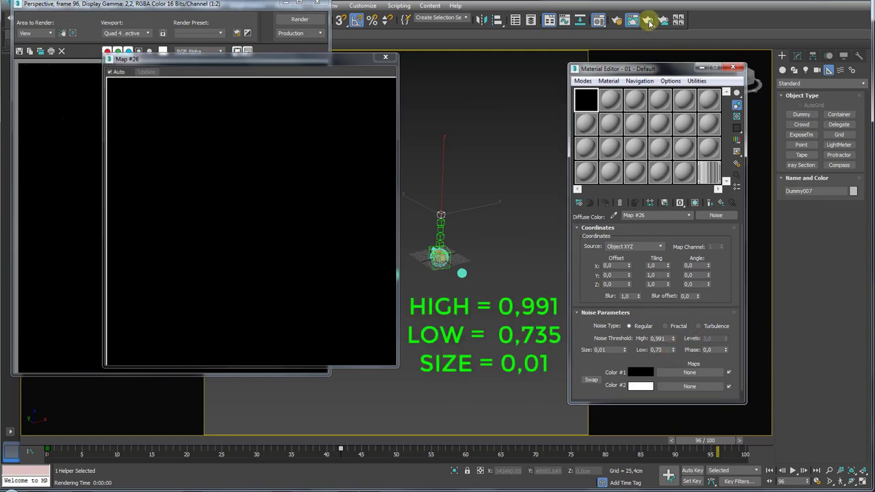
{"action": "left_click", "coordinate": [648, 20]}
{"action": "type", "text": "5"}
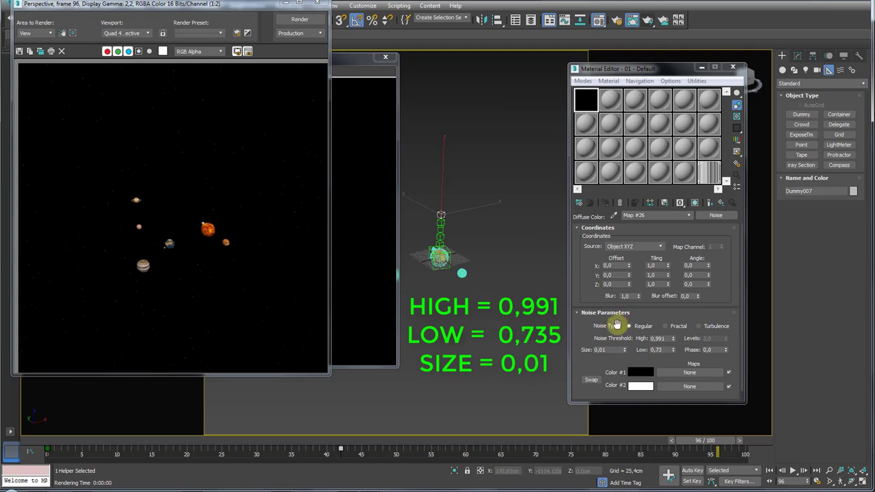
Step: Close the noise preview, Material Editor and render windows, then render the final starfield frame
{"action": "left_click", "coordinate": [385, 57]}
{"action": "left_click", "coordinate": [732, 67]}
{"action": "left_click", "coordinate": [316, 2]}
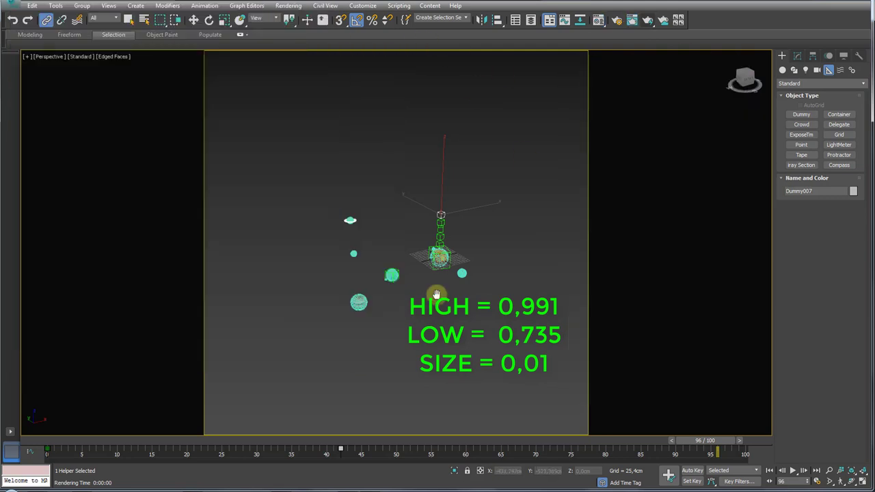
{"action": "scroll", "coordinate": [449, 291], "scroll_direction": "up", "scroll_amount": 5}
{"action": "left_click", "coordinate": [645, 19]}
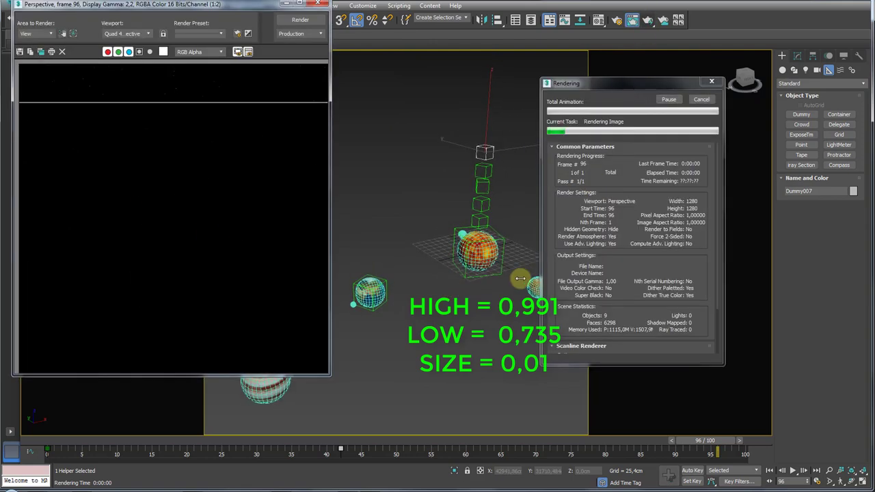